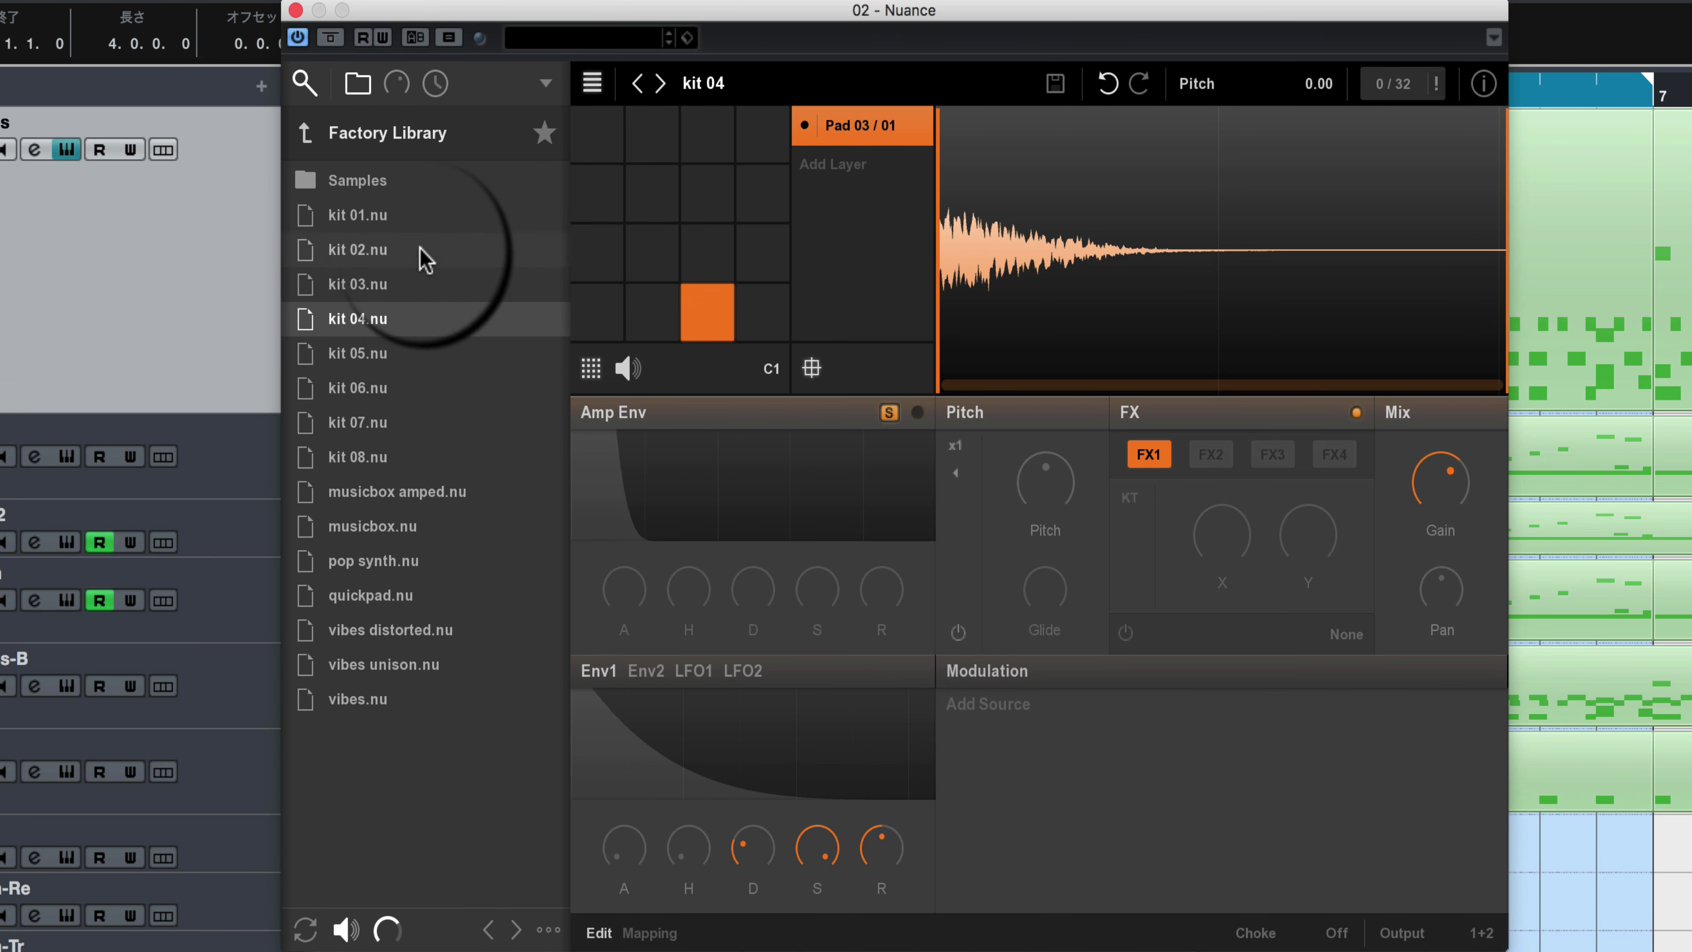
# Browse to the Cymbal folder in the Drums samples and audition Crash Acoustified 04.wav and Crash Bossed 01.wav
pyautogui.click(358, 181)
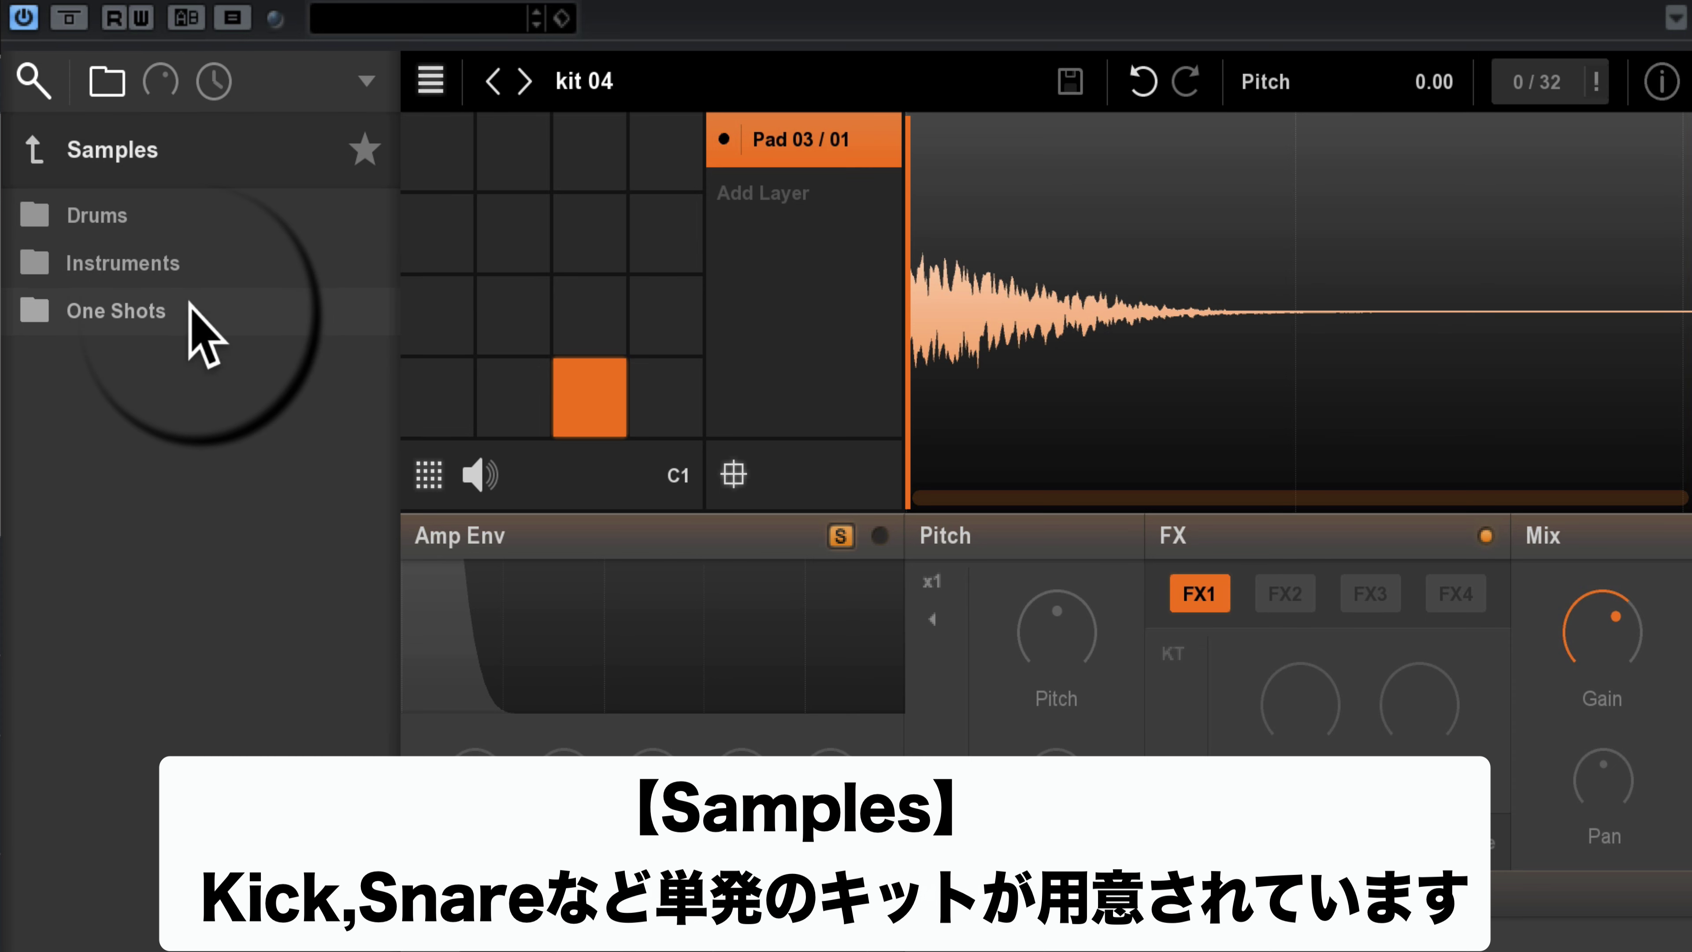
pyautogui.click(94, 220)
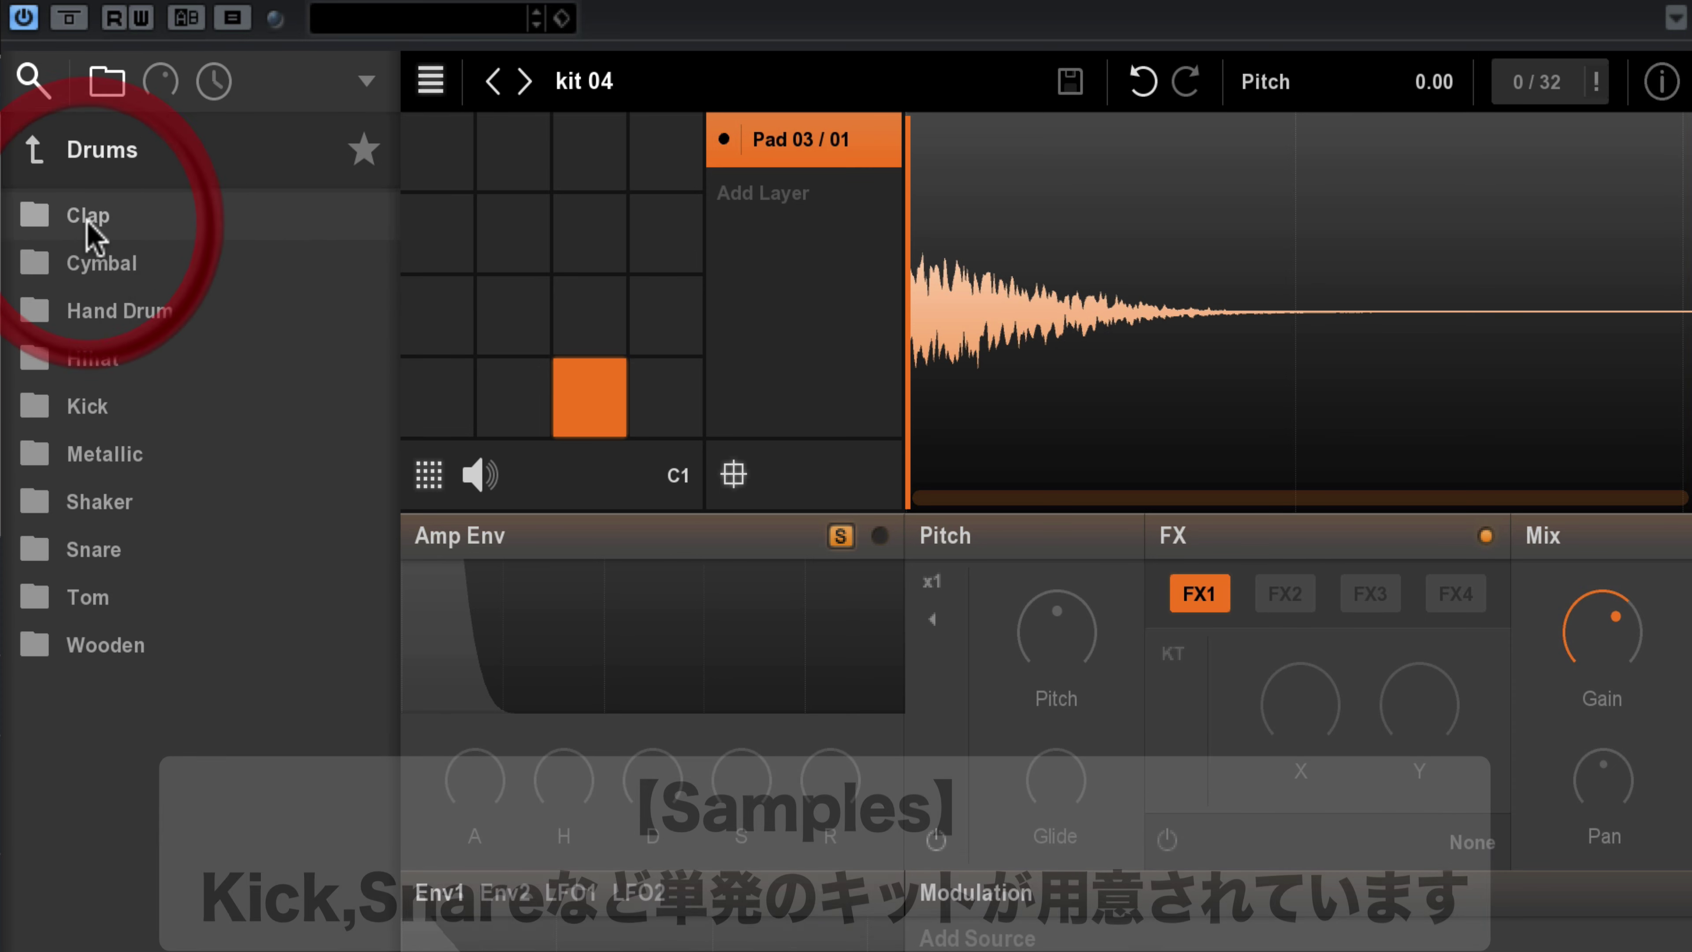
pyautogui.click(110, 268)
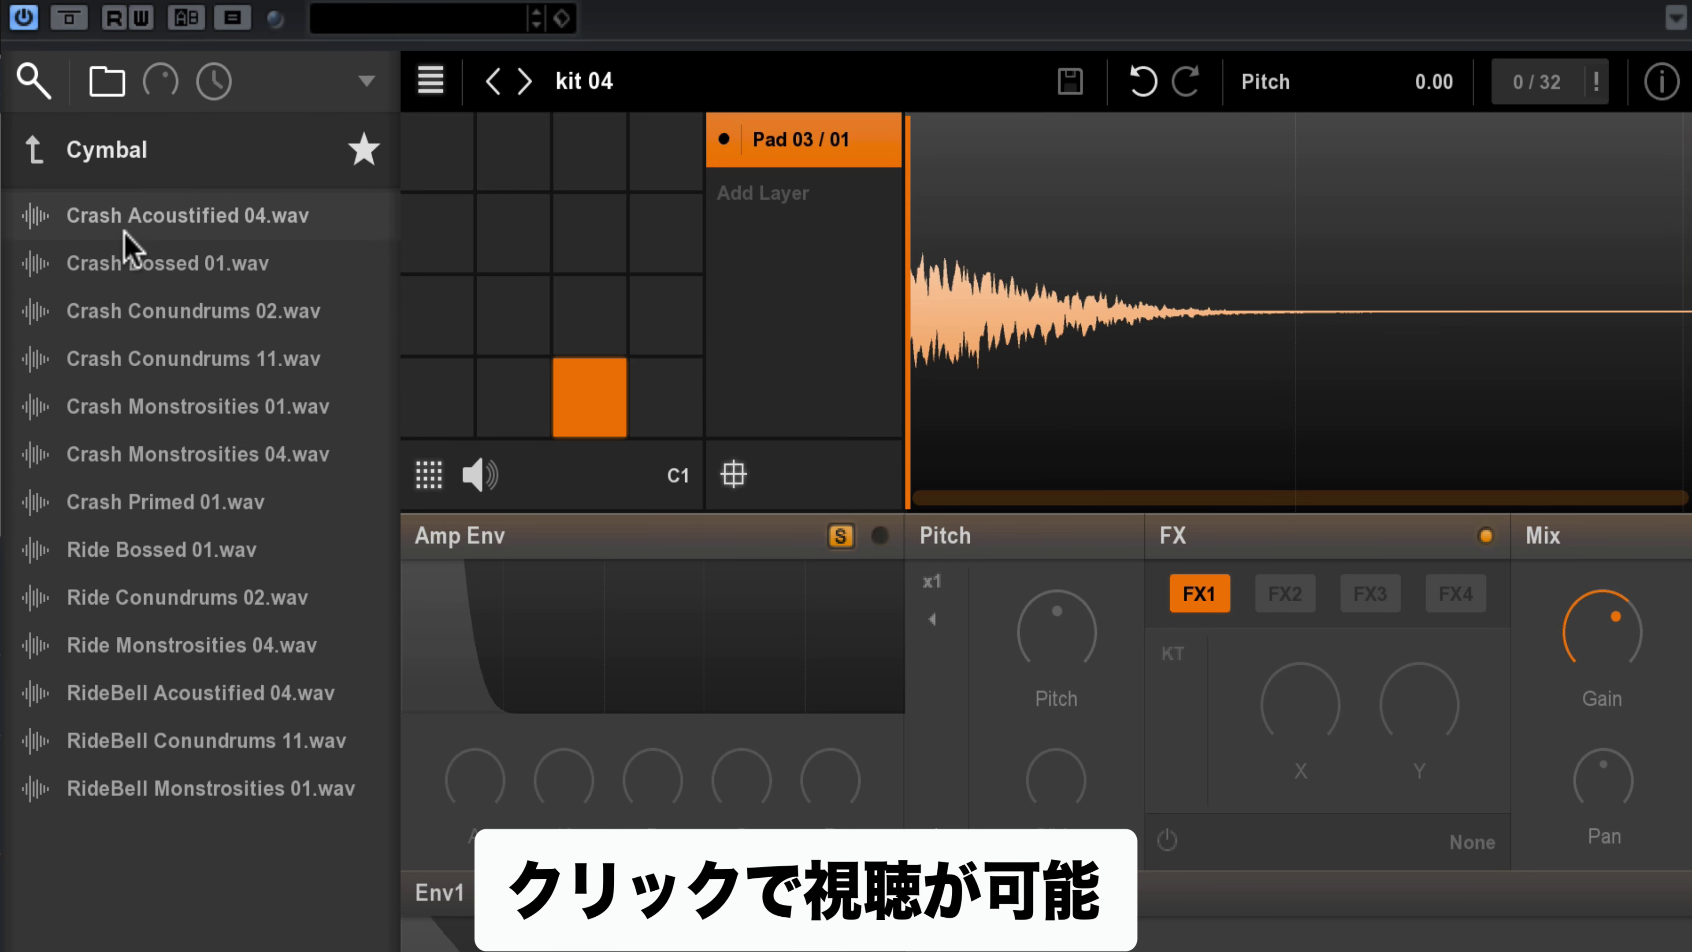
pyautogui.click(124, 233)
pyautogui.click(126, 267)
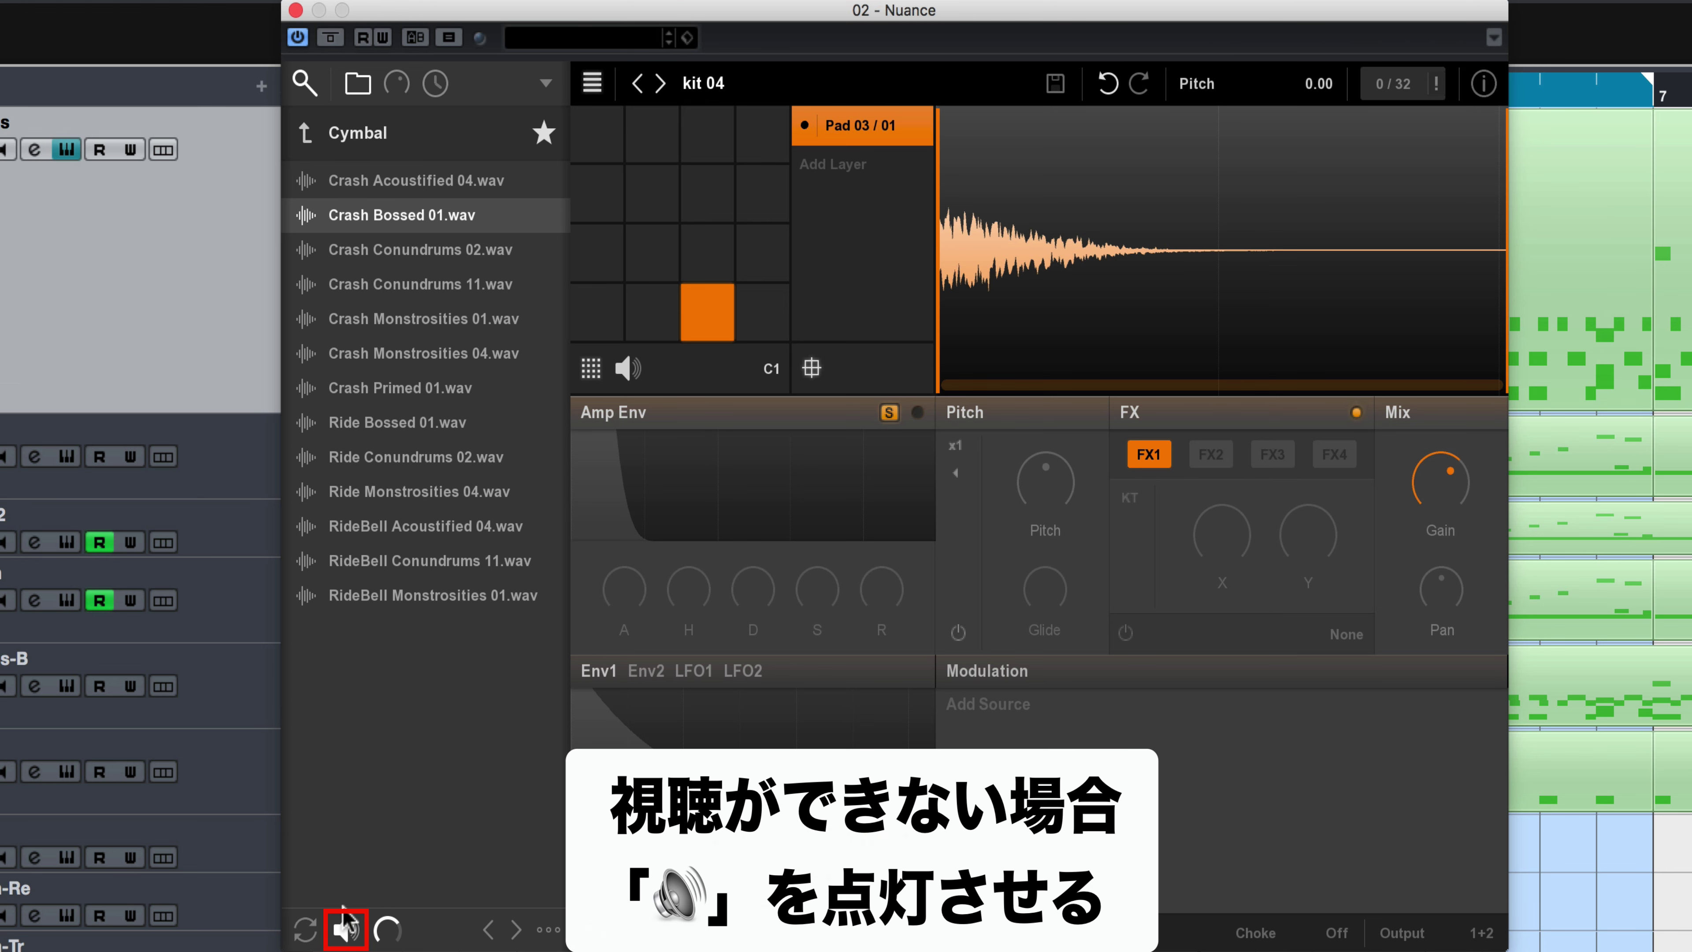
# Try to audition Crash Bossed 01.wav with the browser's sample preview turned off
pyautogui.click(346, 932)
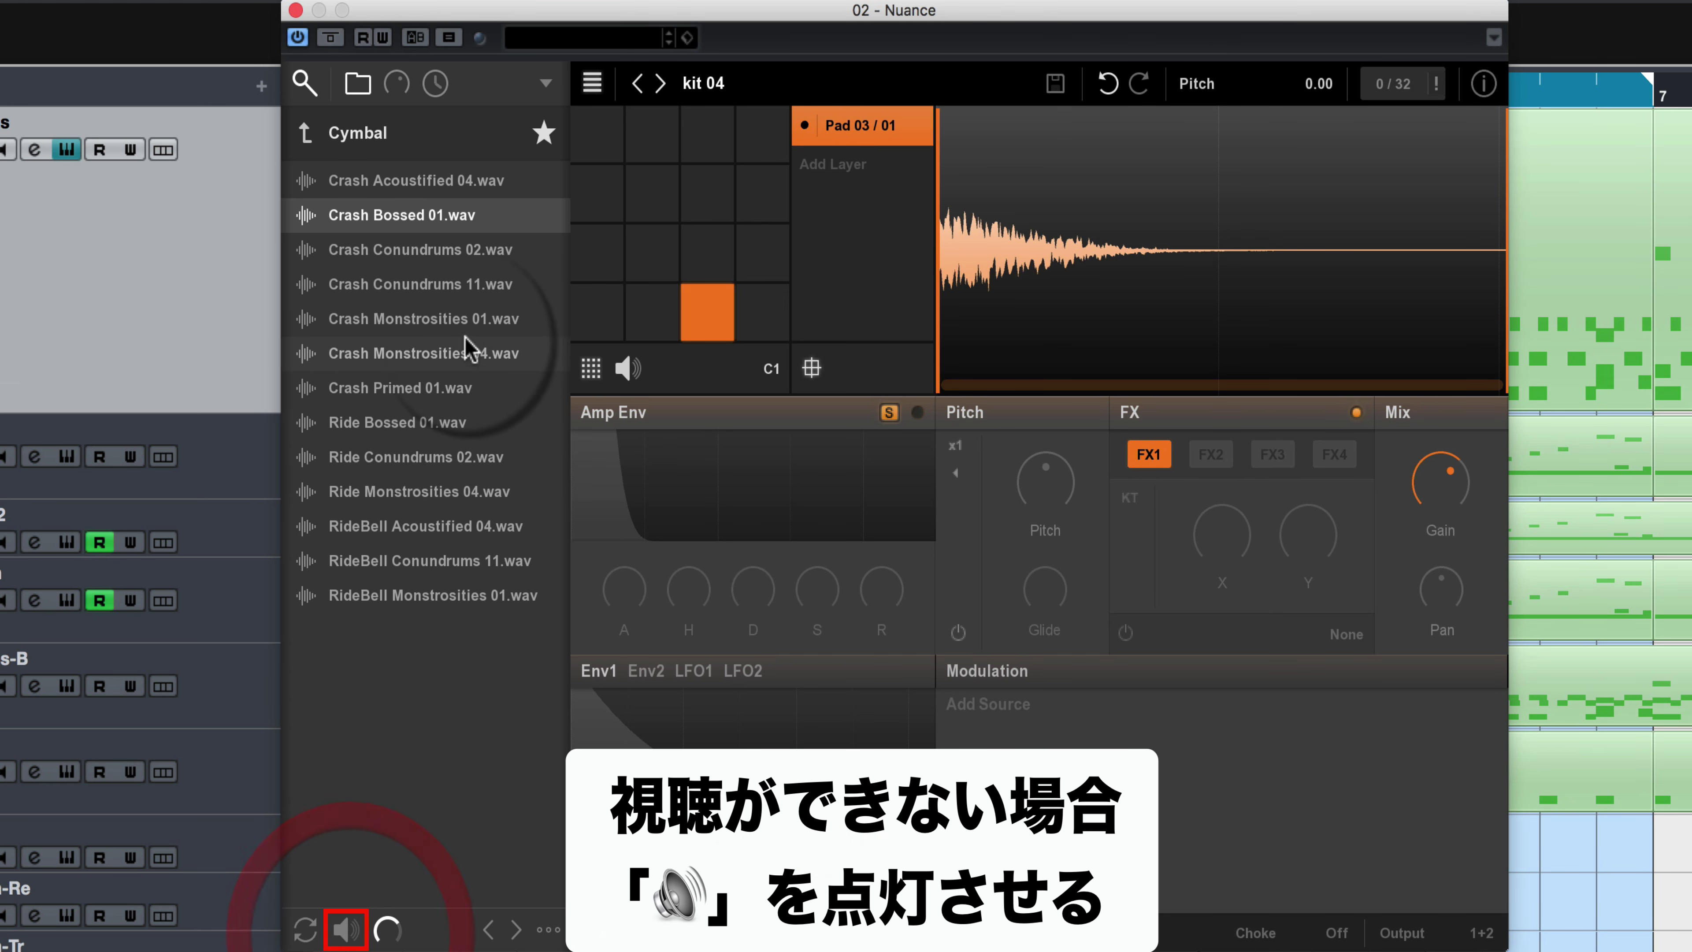
pyautogui.click(404, 220)
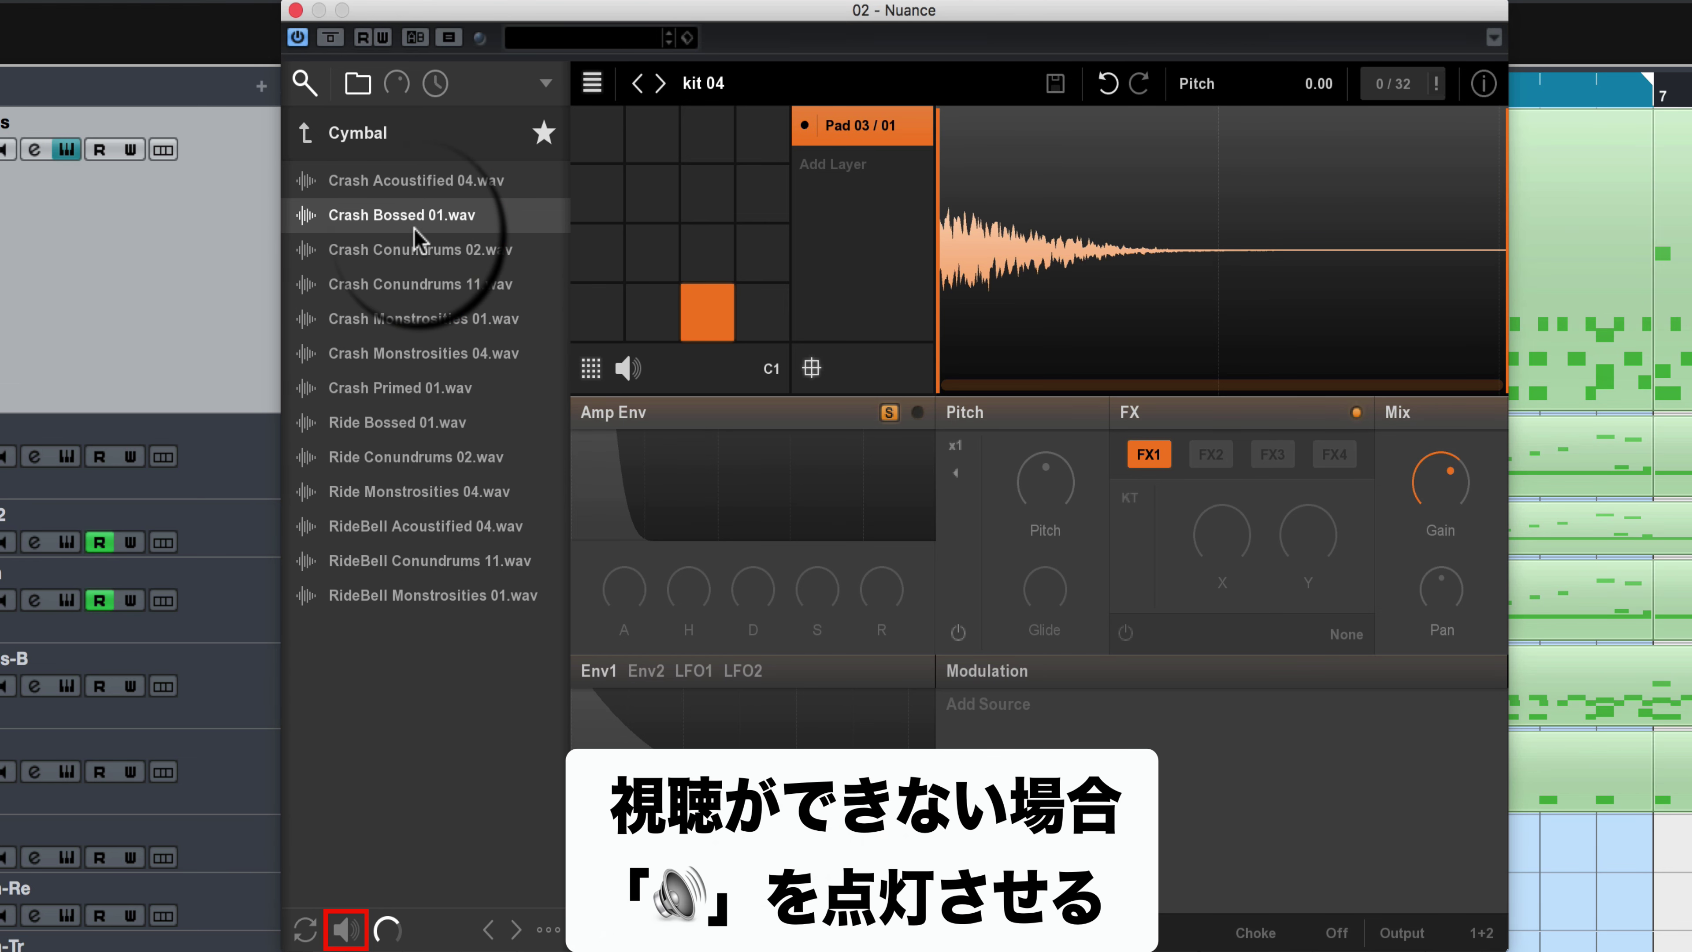
pyautogui.click(436, 206)
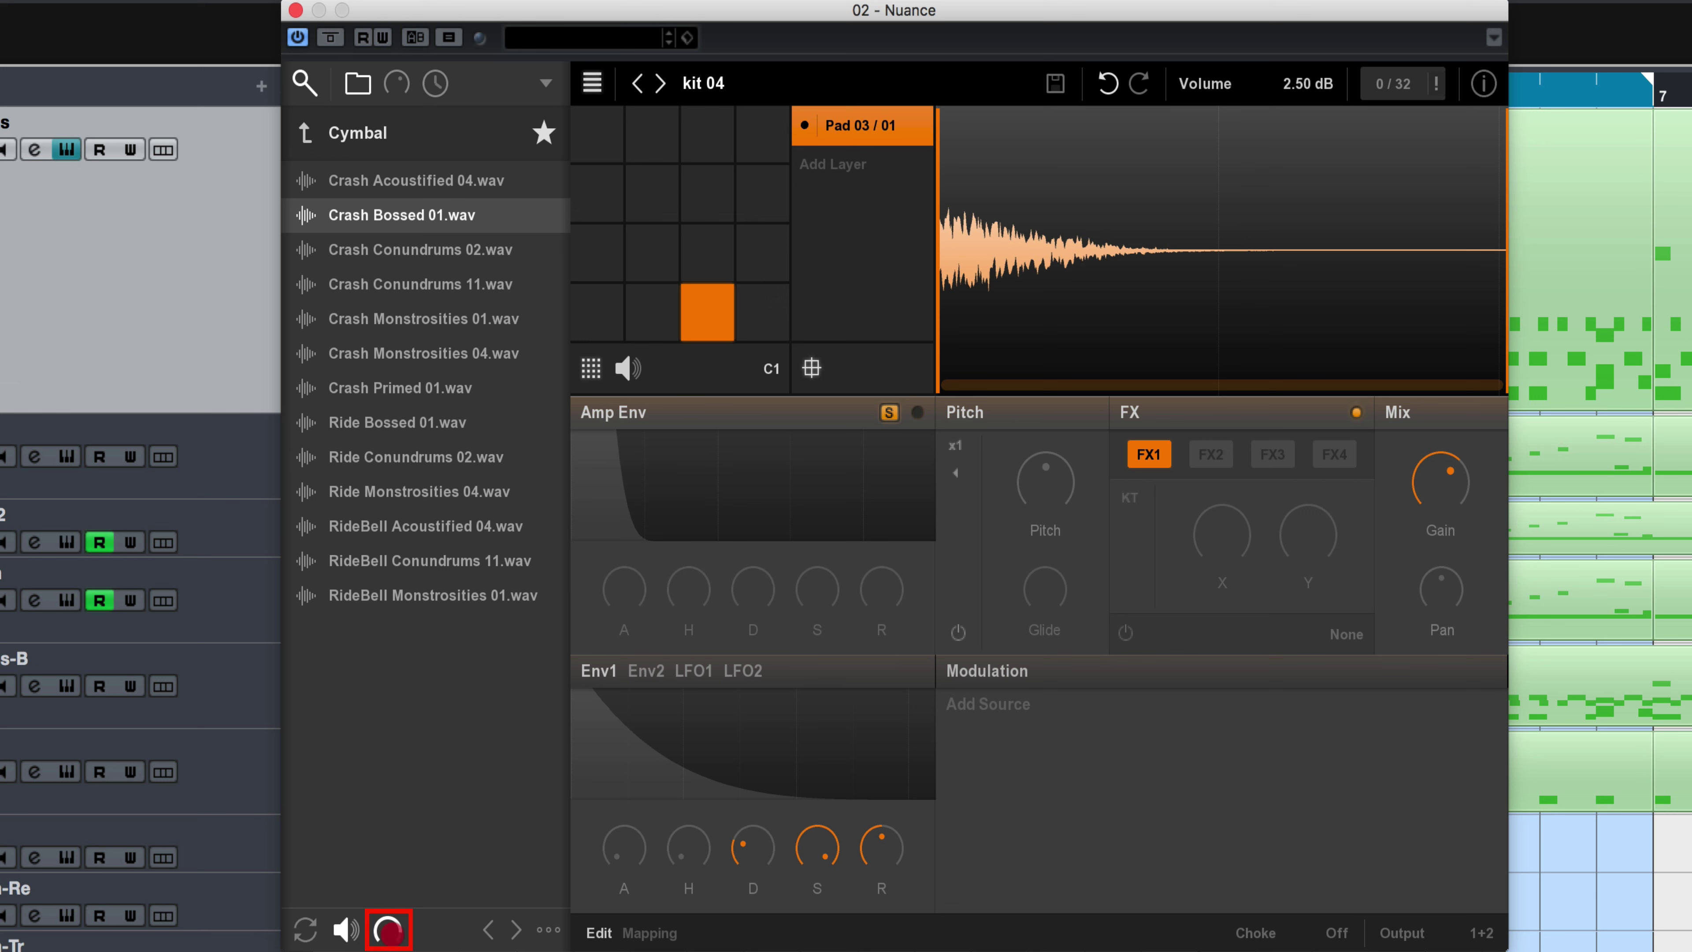
# Set the preview volume to 0.58 dB and audition Crash Conundrums 11.wav and Crash Acoustified 04.wav
pyautogui.click(381, 319)
pyautogui.click(390, 283)
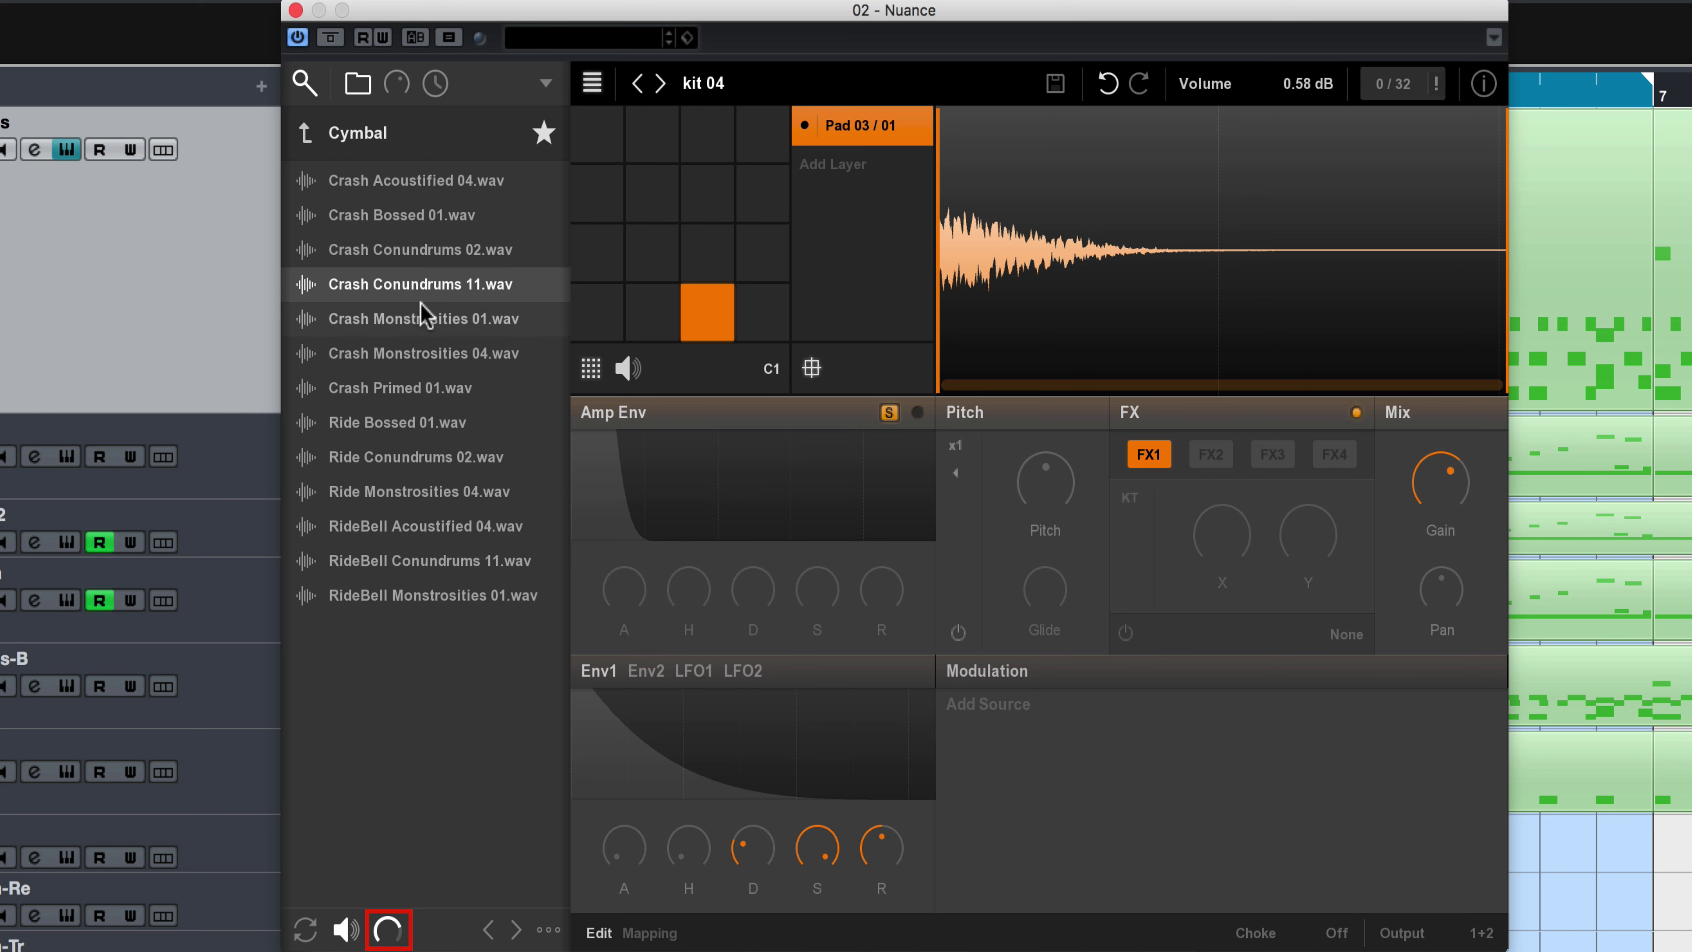
pyautogui.click(407, 191)
pyautogui.click(409, 191)
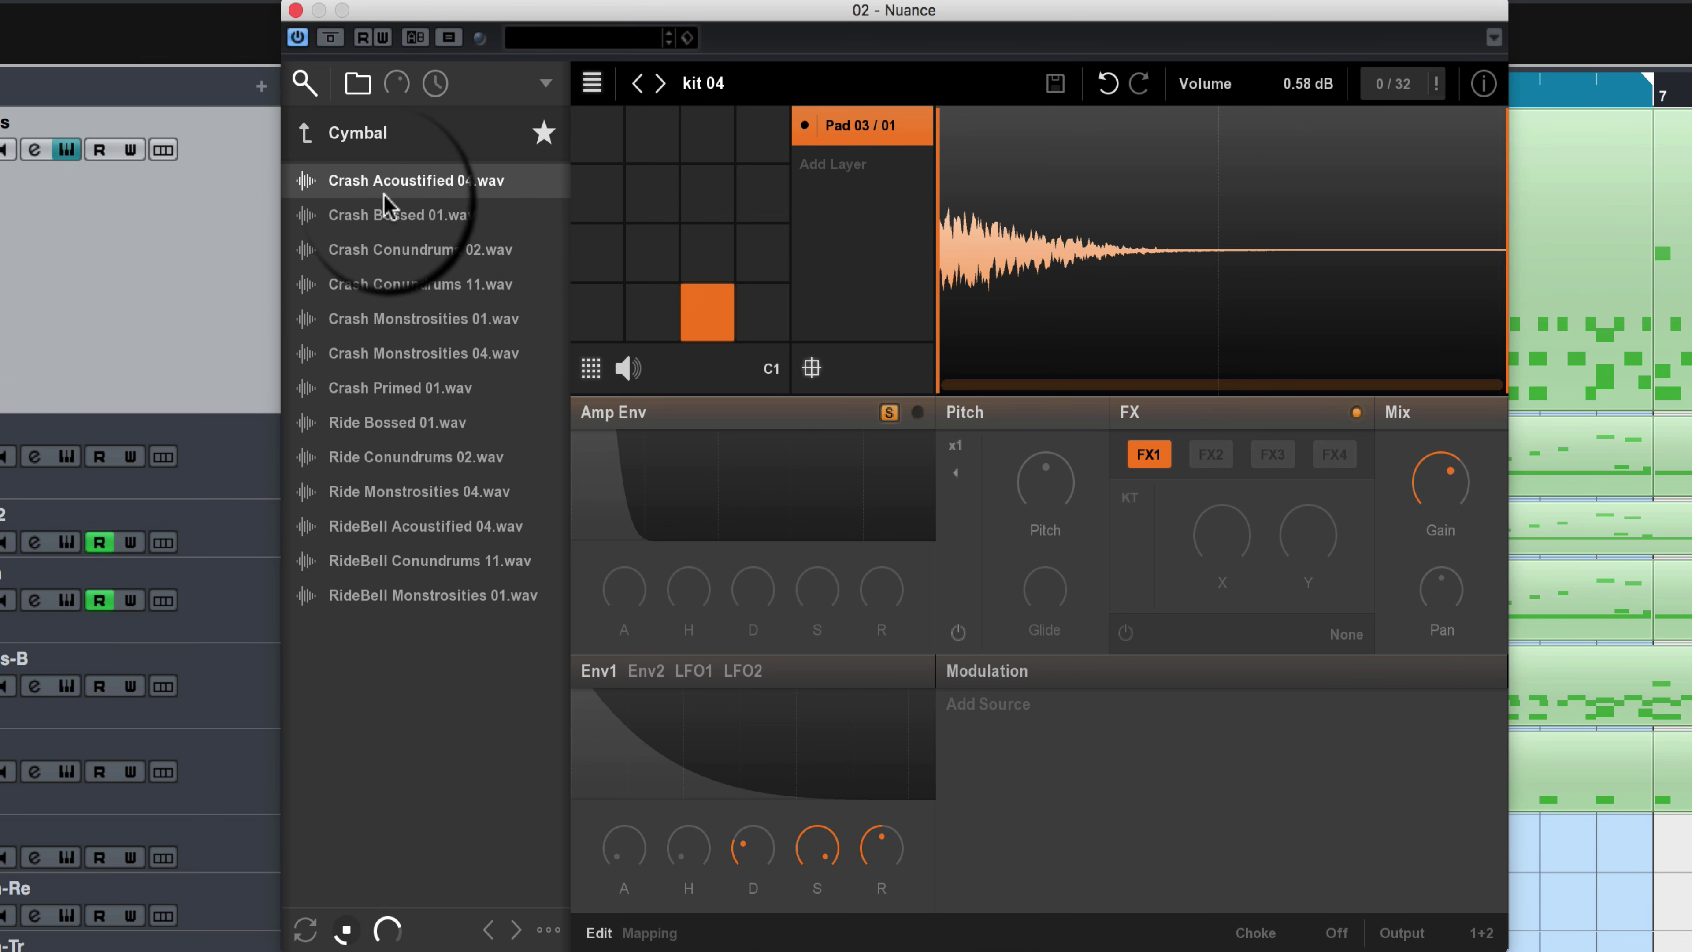
# Play back the project and return the sample browser to the Samples folder
pyautogui.moveTo(593, 146); pyautogui.dragTo(595, 143)
pyautogui.moveTo(666, 10); pyautogui.dragTo(1134, 393)
pyautogui.press('space')
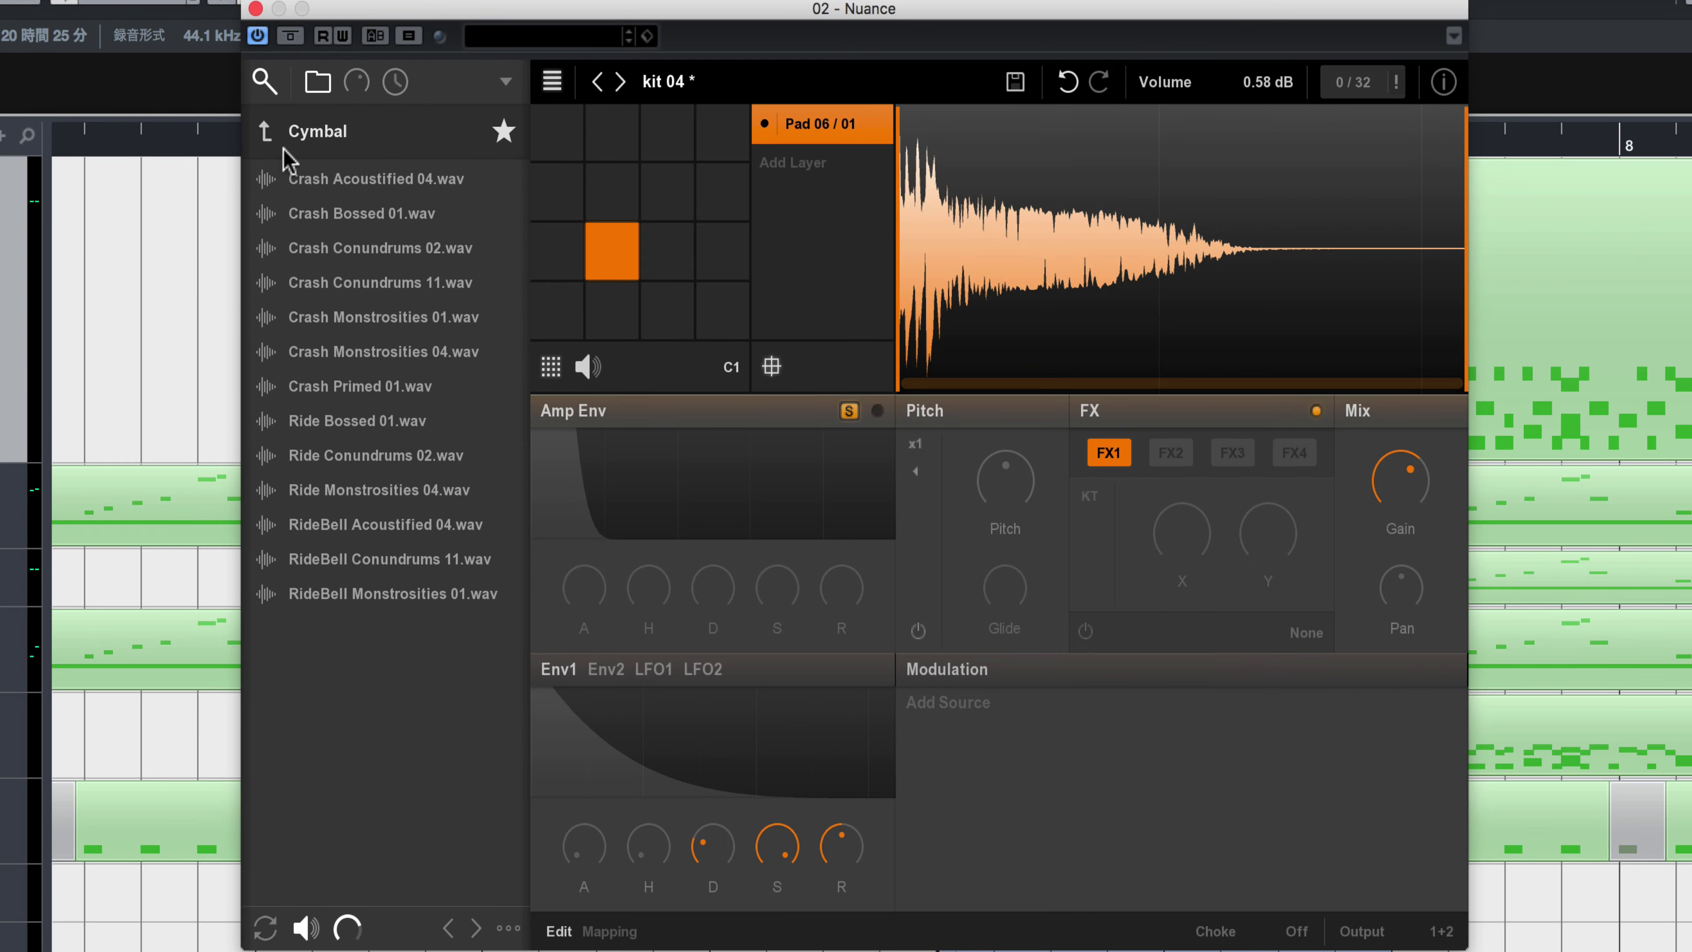
pyautogui.click(884, 480)
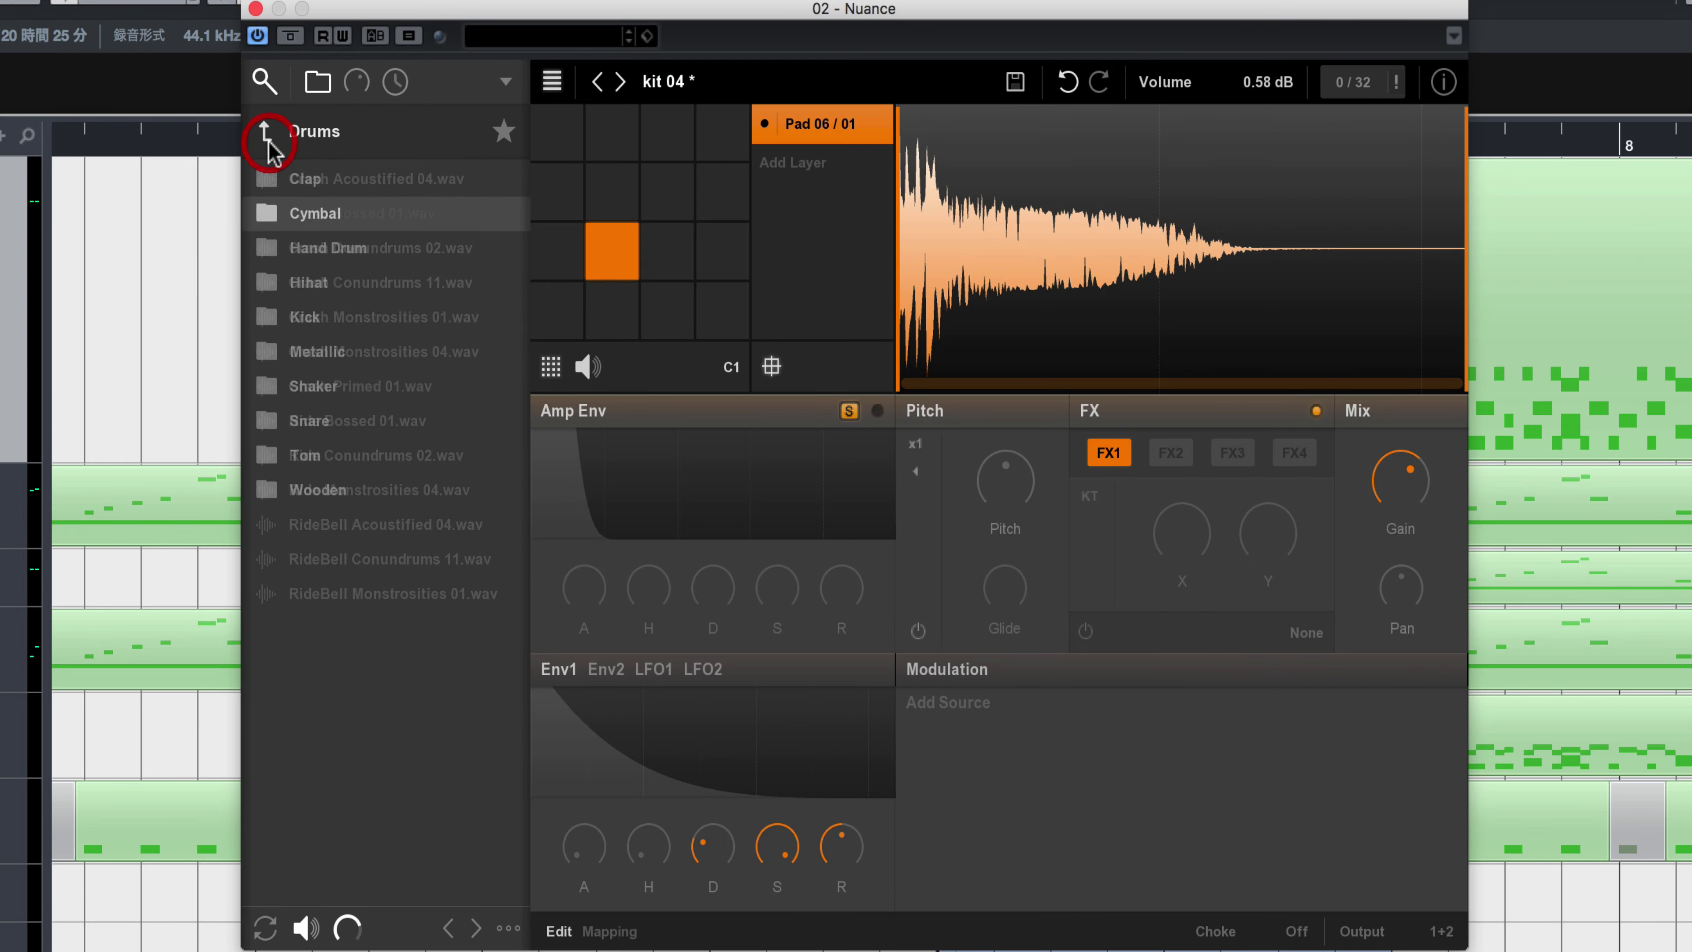
pyautogui.click(266, 133)
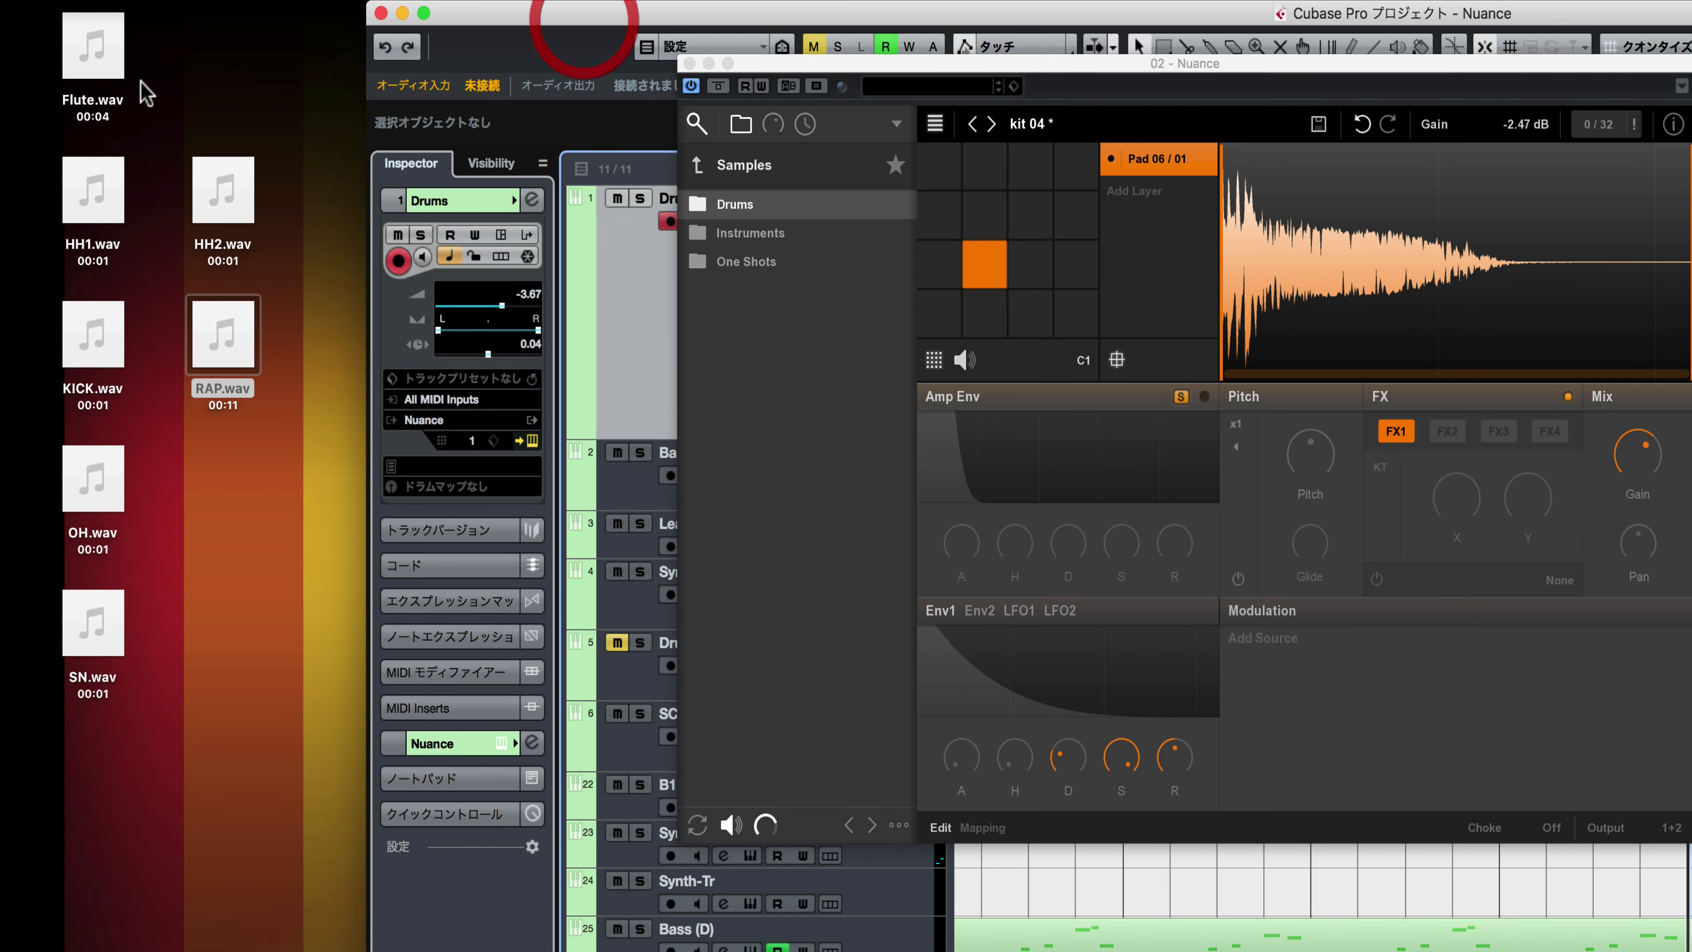
# Load KICK.wav, SN.wav, HH1.wav and OH.wav from the desktop onto pads 01, 02, 03 and 04 during playback
pyautogui.click(939, 313)
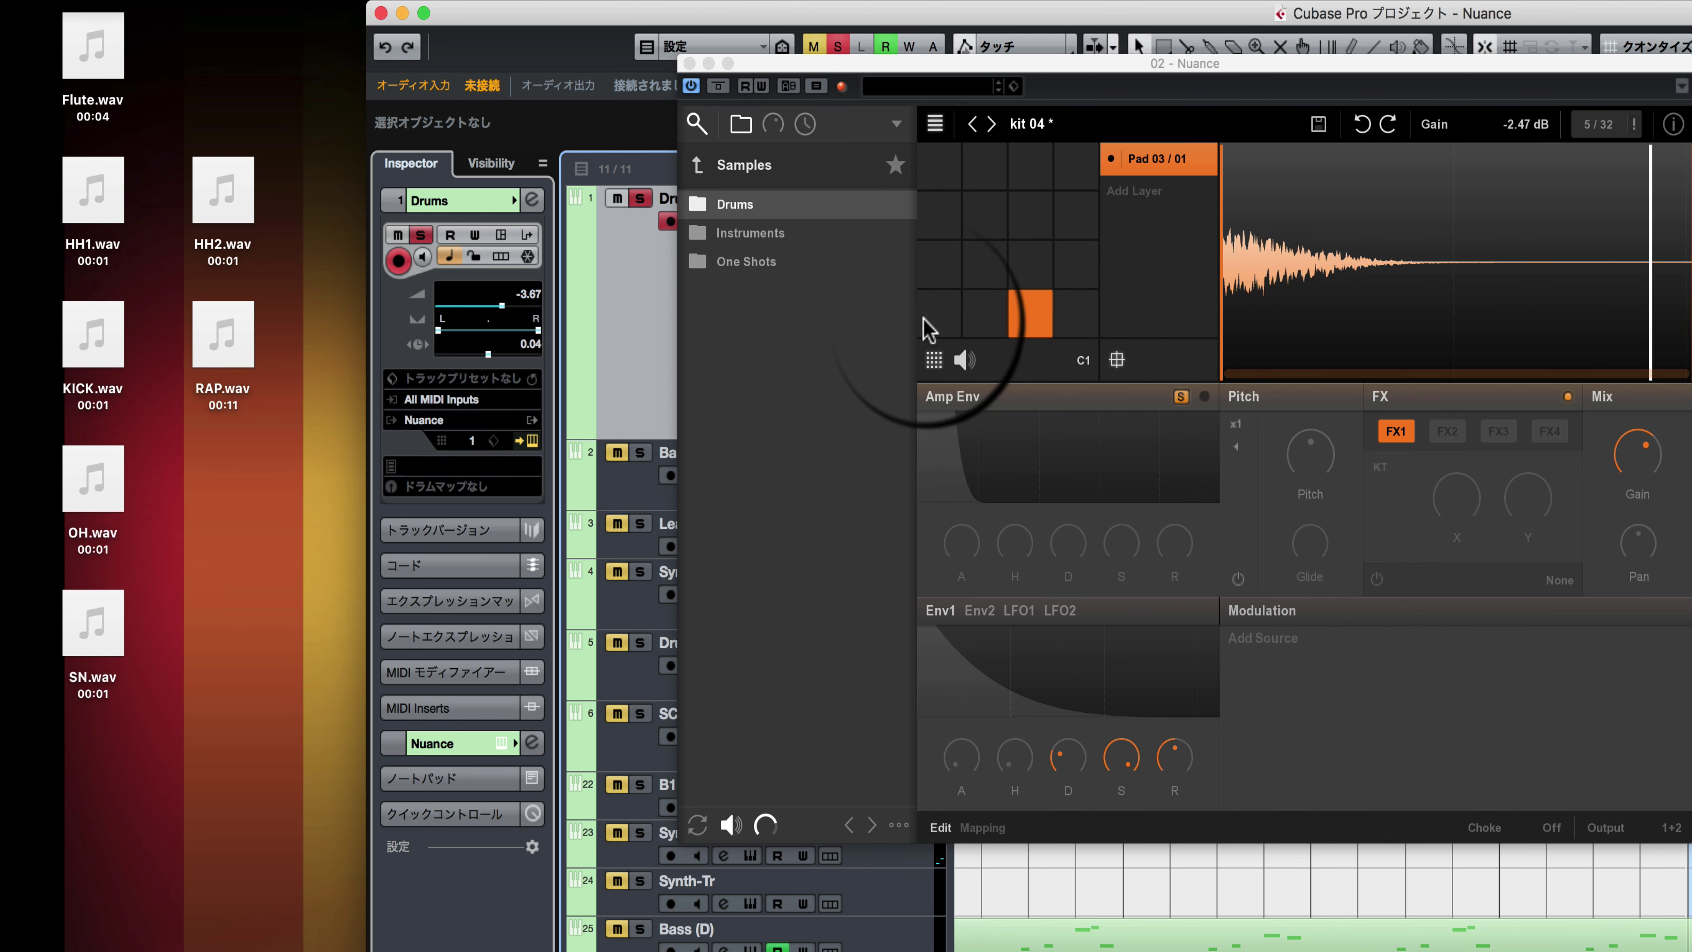
pyautogui.moveTo(100, 327); pyautogui.dragTo(941, 313)
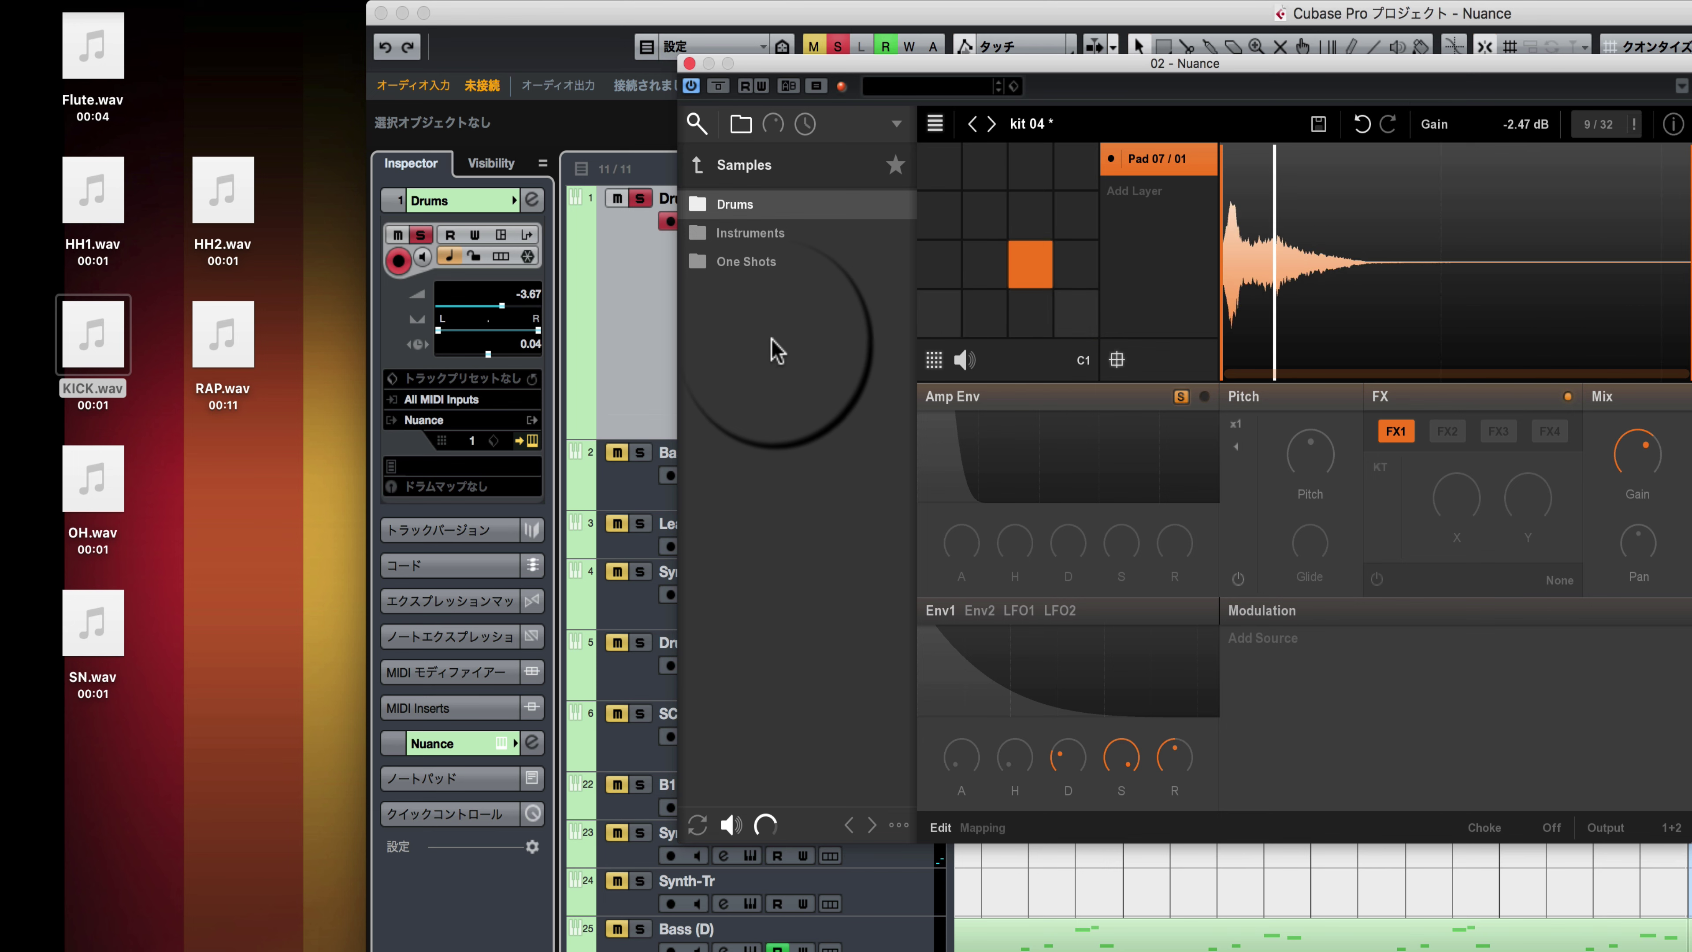
pyautogui.click(61, 641)
pyautogui.moveTo(61, 641); pyautogui.dragTo(973, 322)
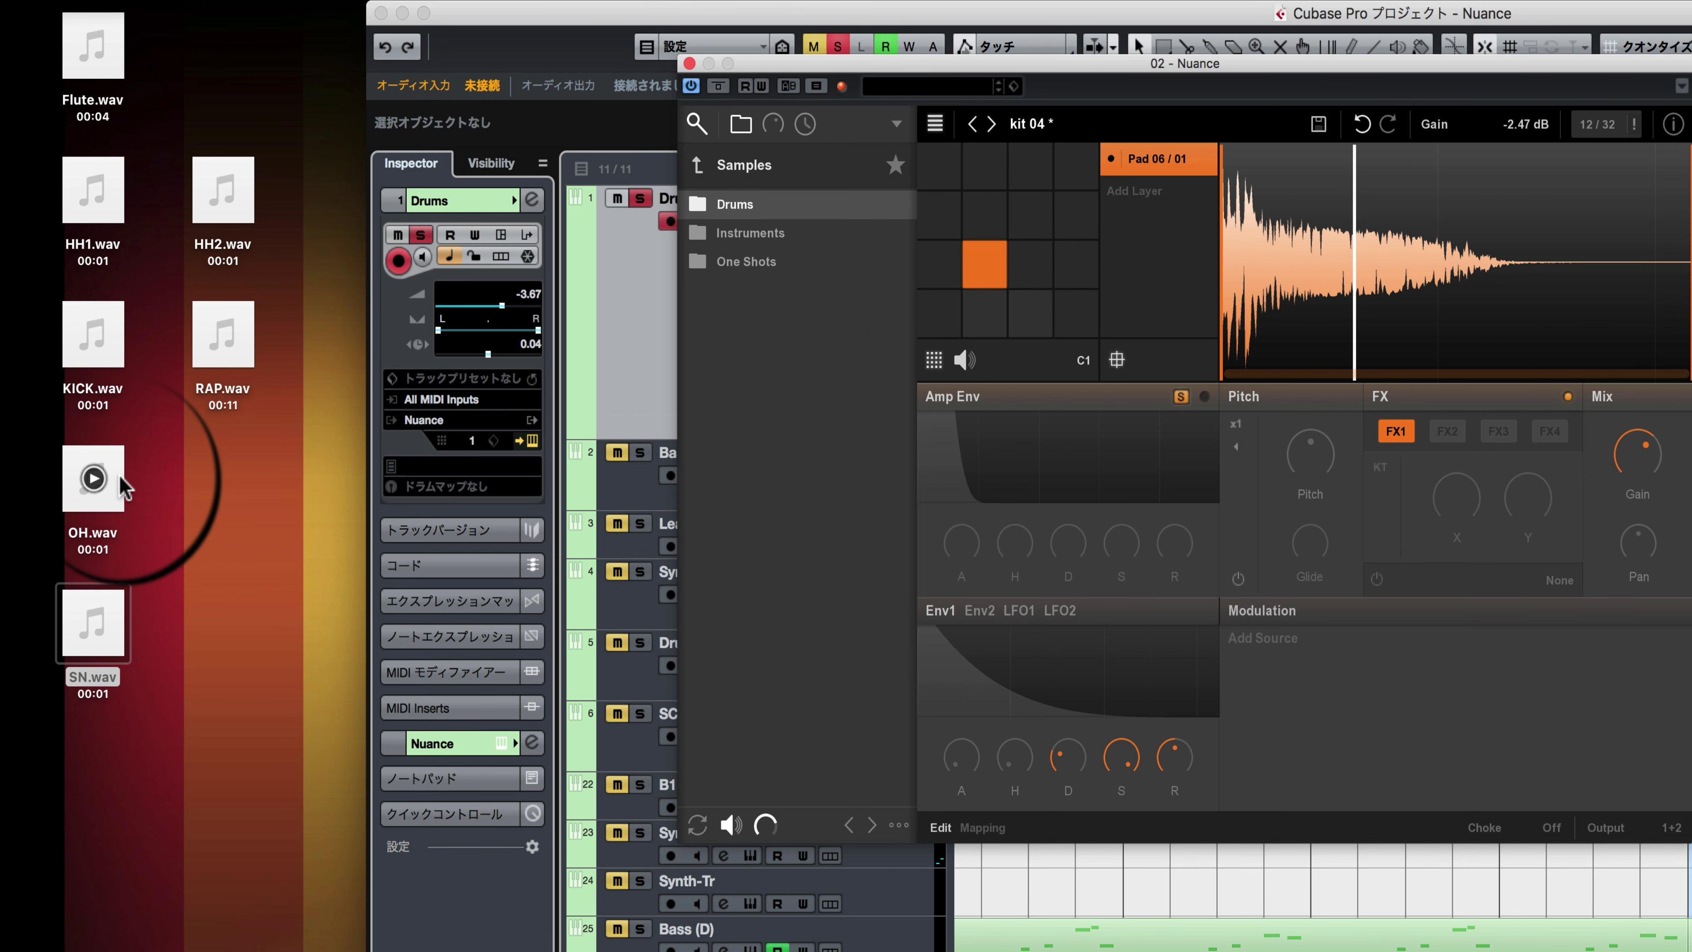
pyautogui.moveTo(127, 214); pyautogui.dragTo(1020, 319)
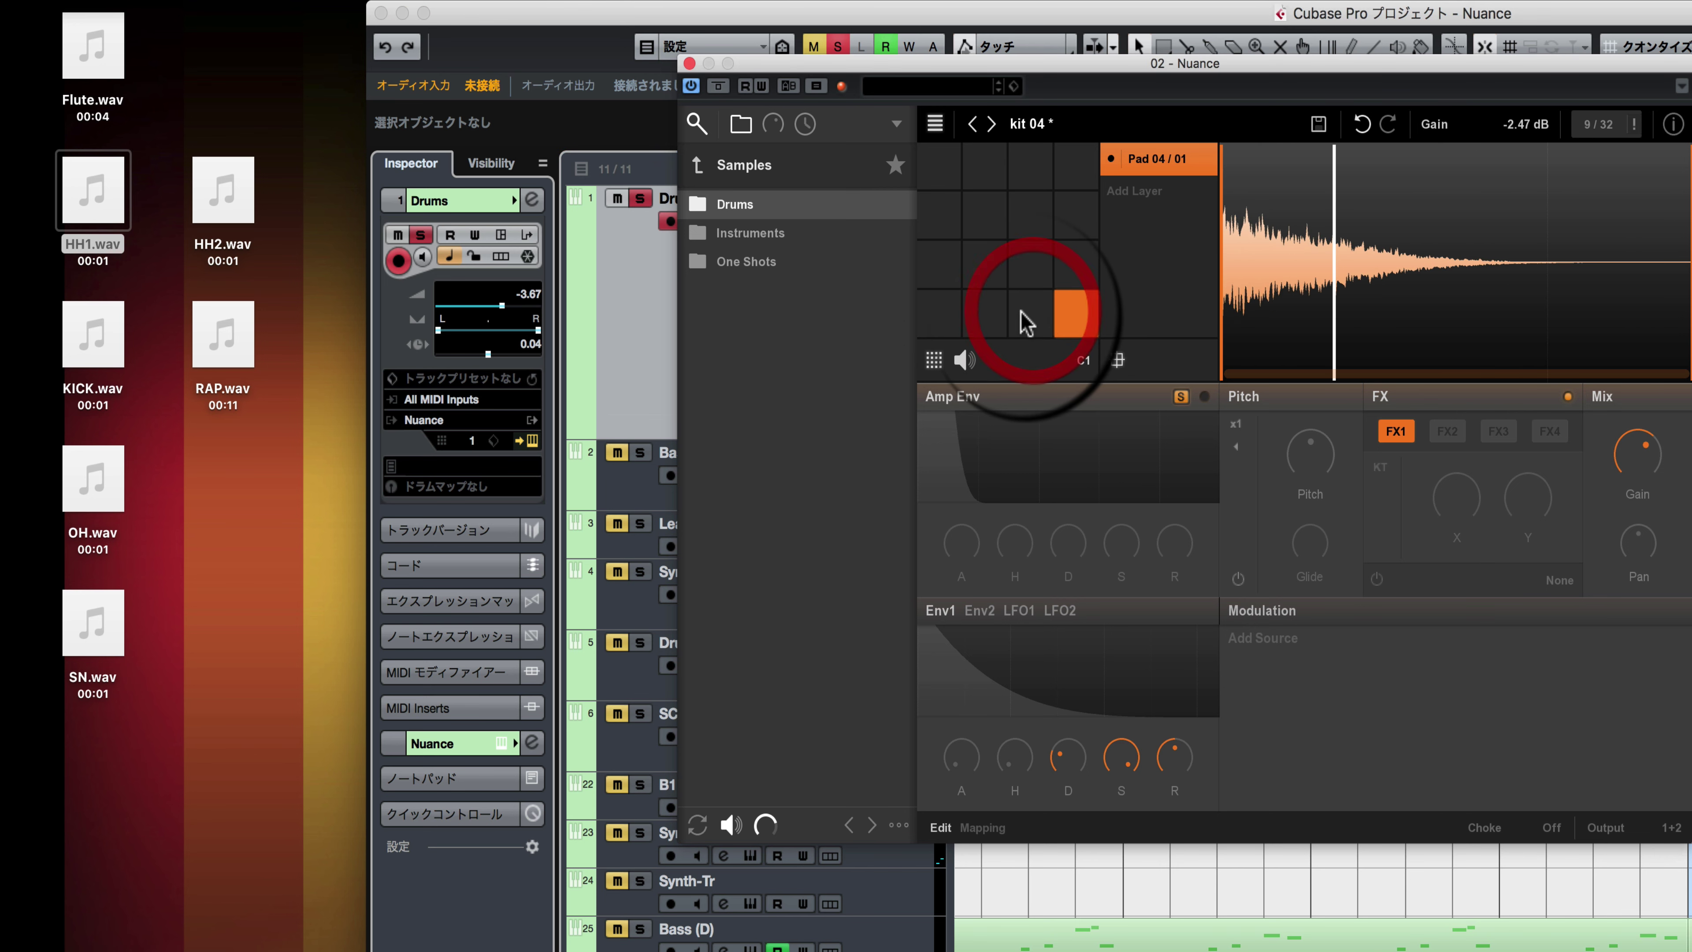
pyautogui.moveTo(93, 480); pyautogui.dragTo(1036, 273)
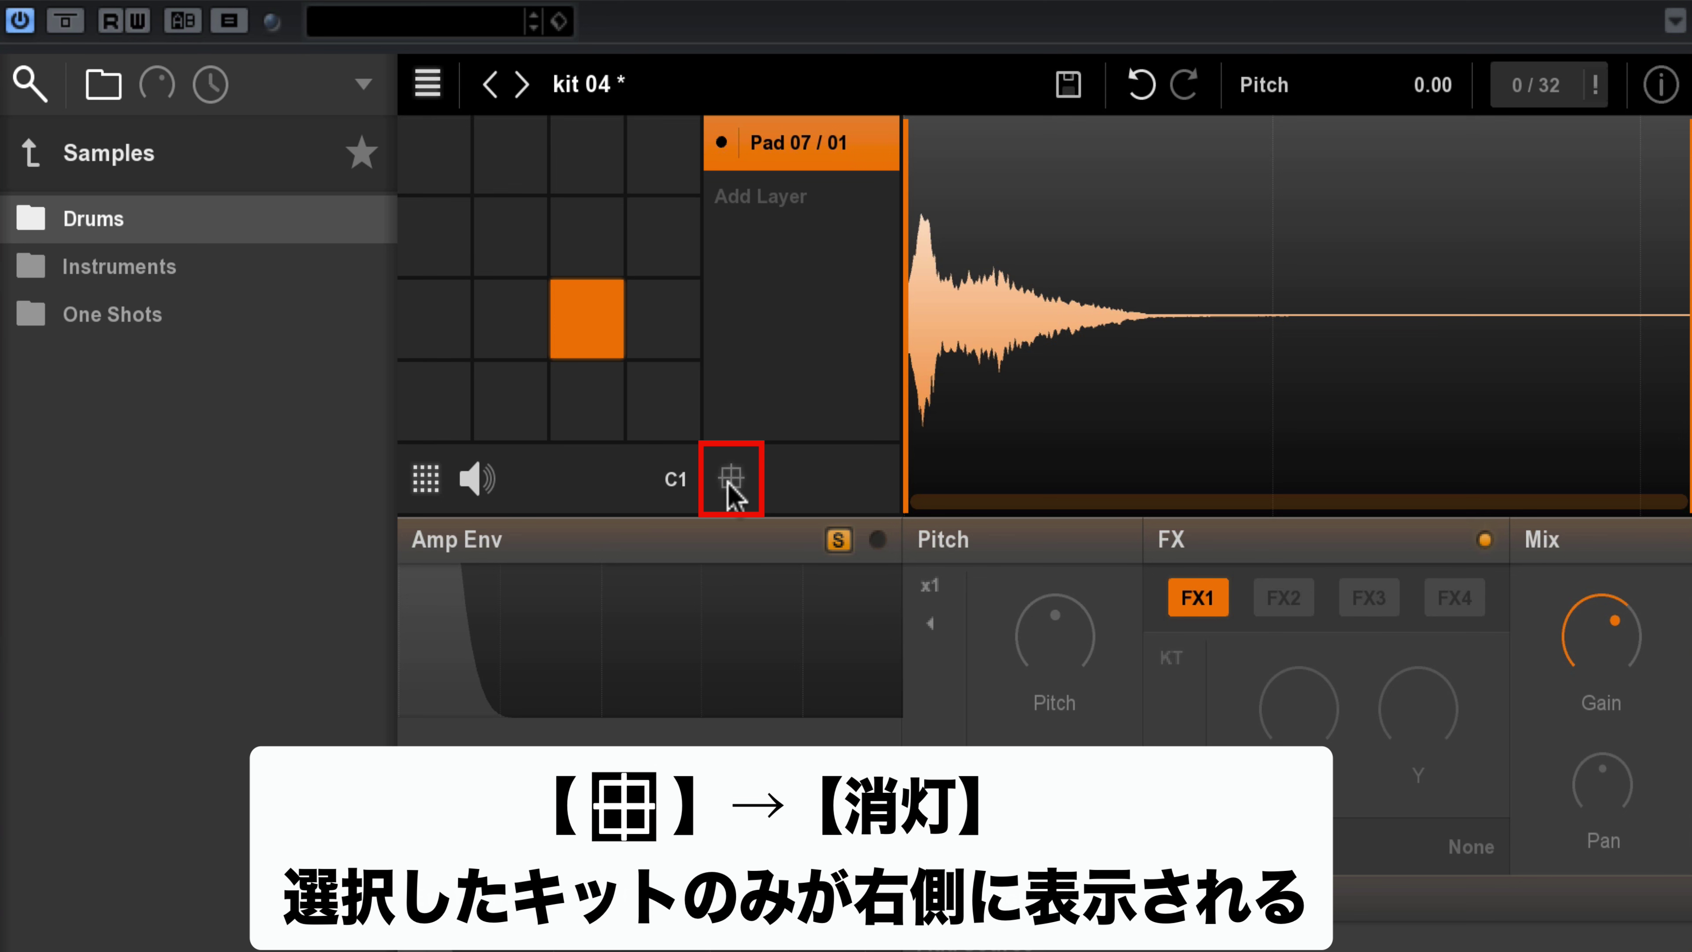
# Select pads 06, 03 and 04 individually to inspect the sample waveform on each
pyautogui.click(510, 337)
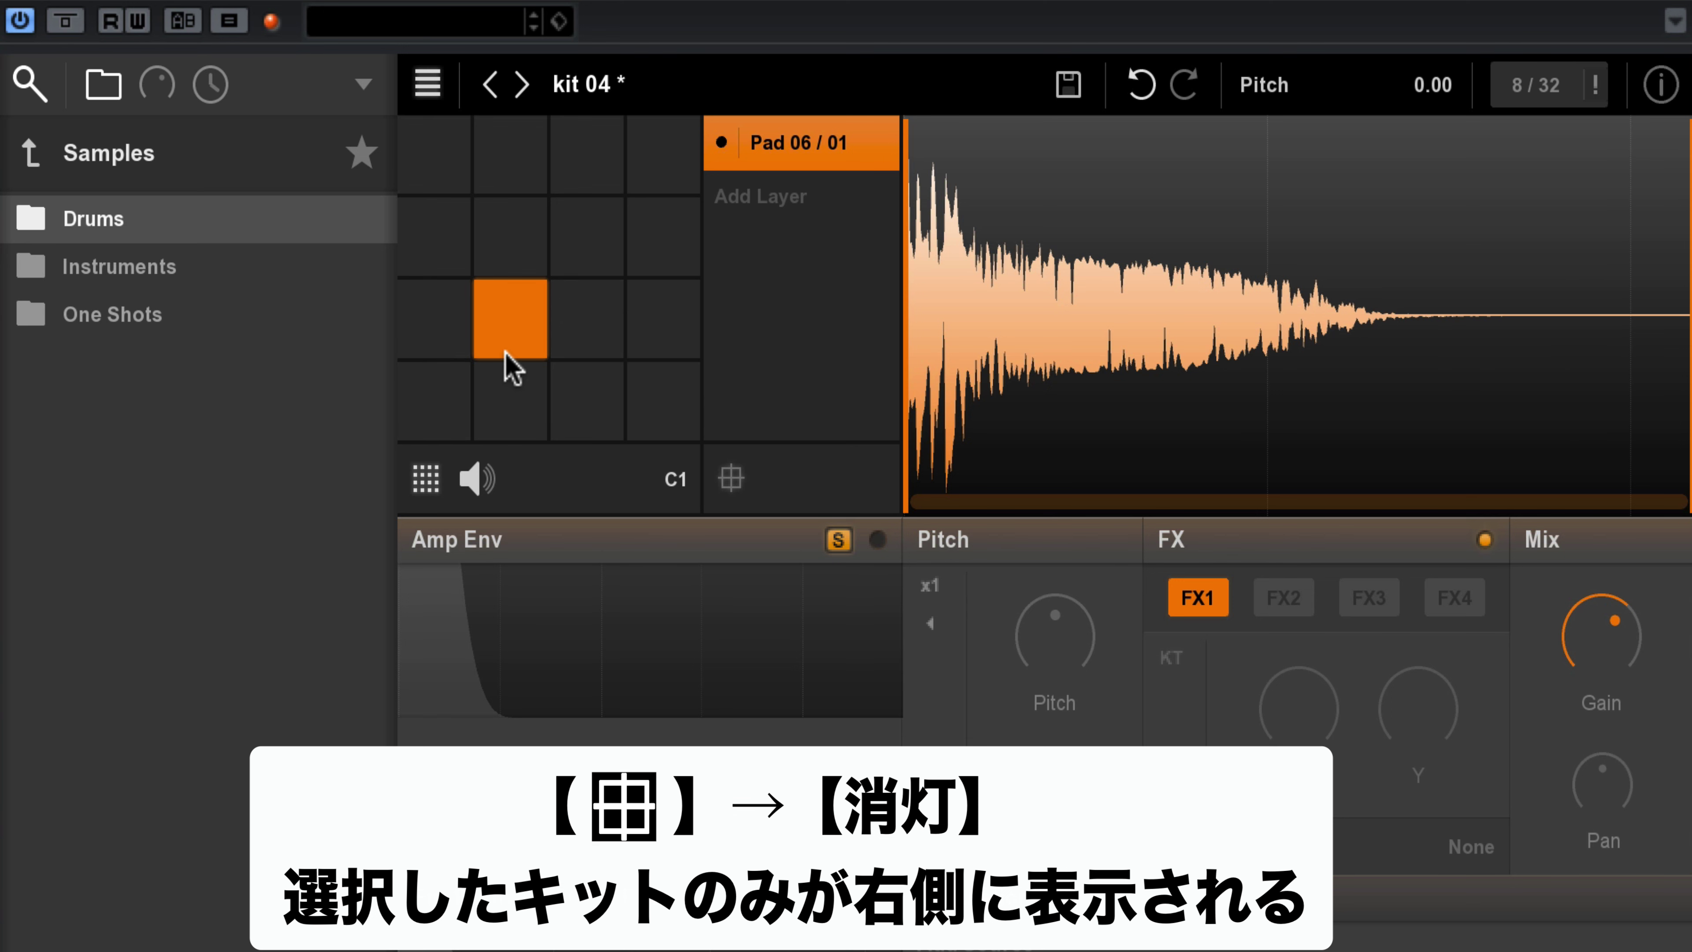
pyautogui.moveTo(923, 407)
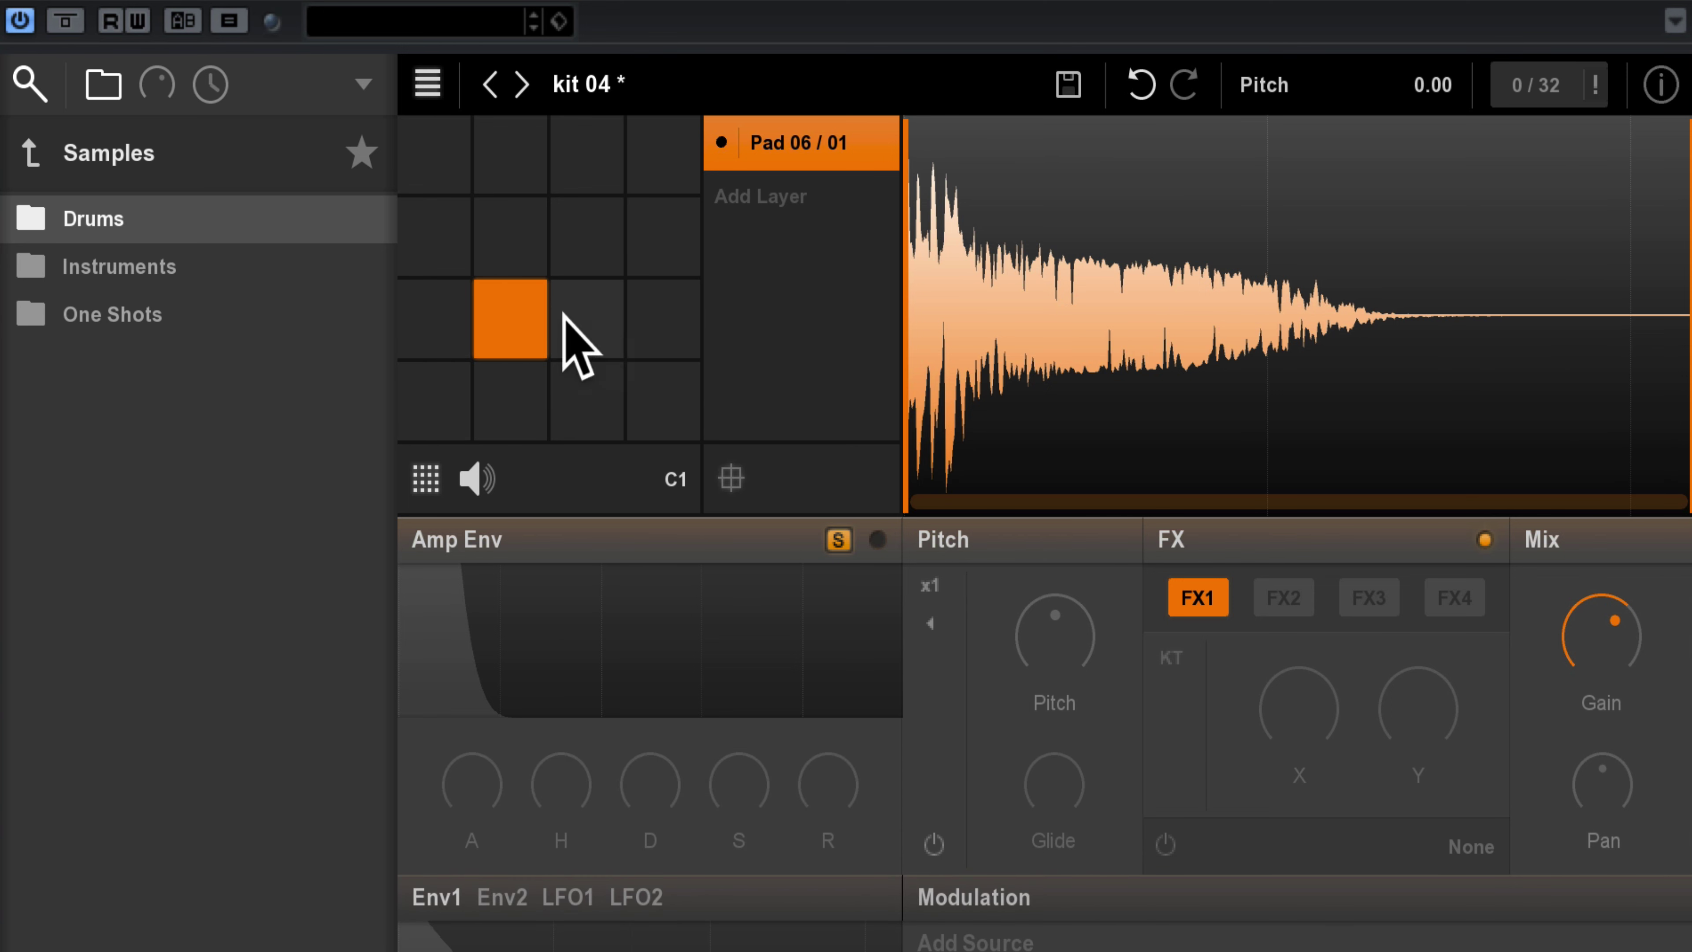
pyautogui.click(586, 410)
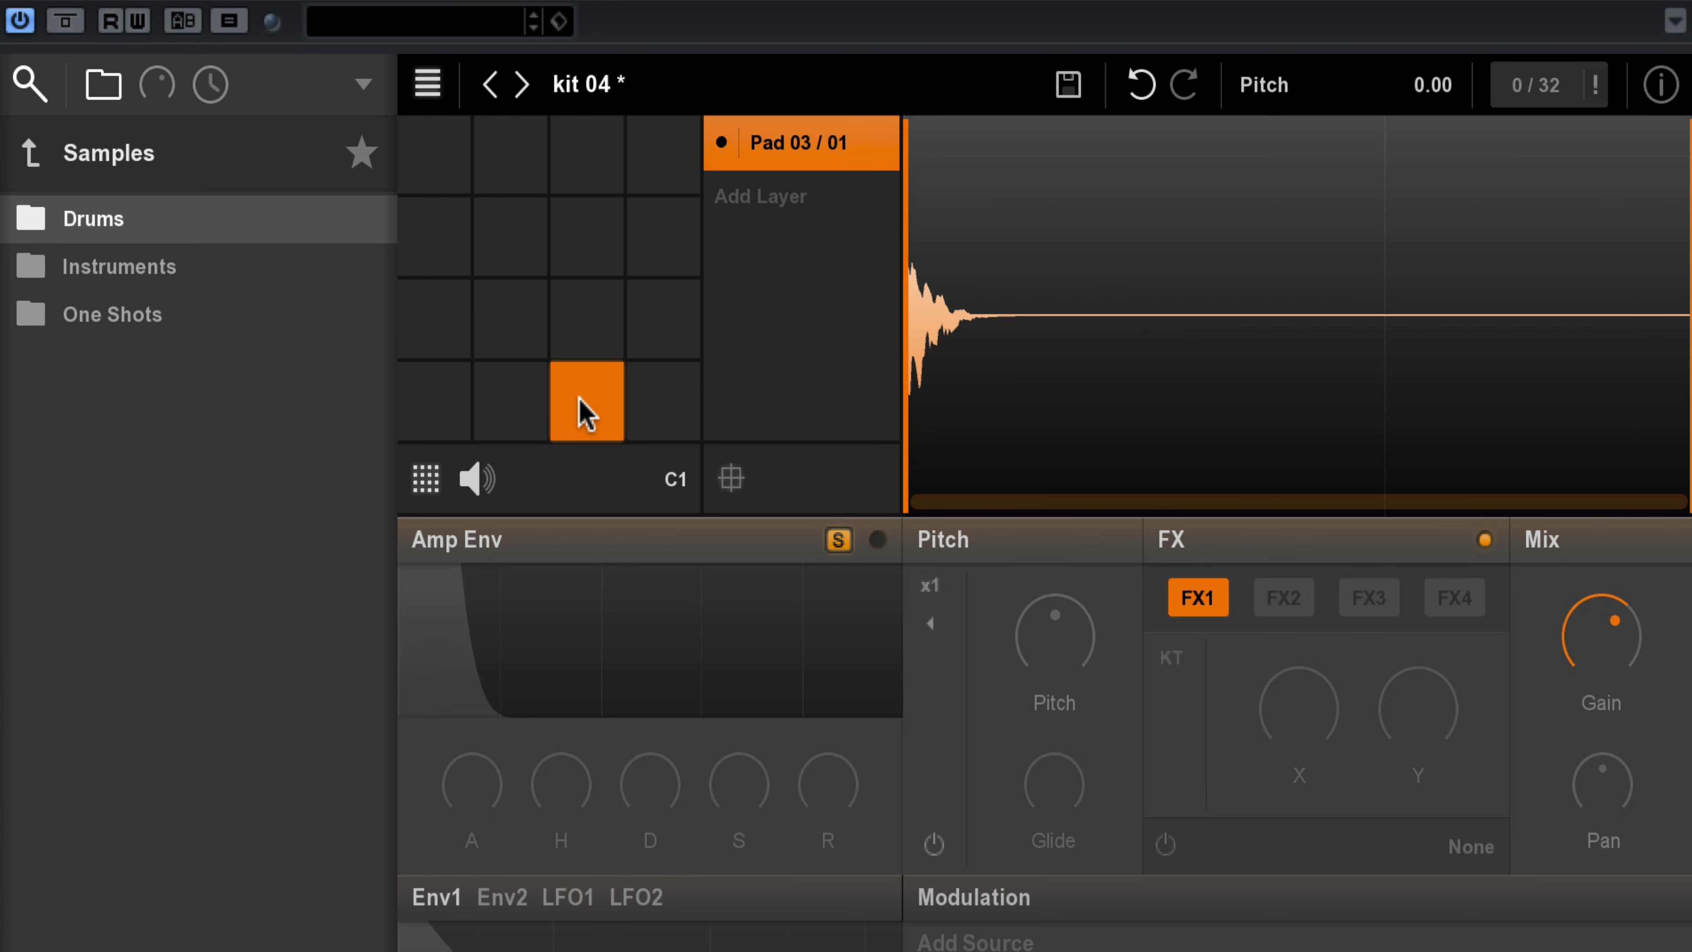
pyautogui.press('space')
pyautogui.click(658, 405)
pyautogui.click(589, 405)
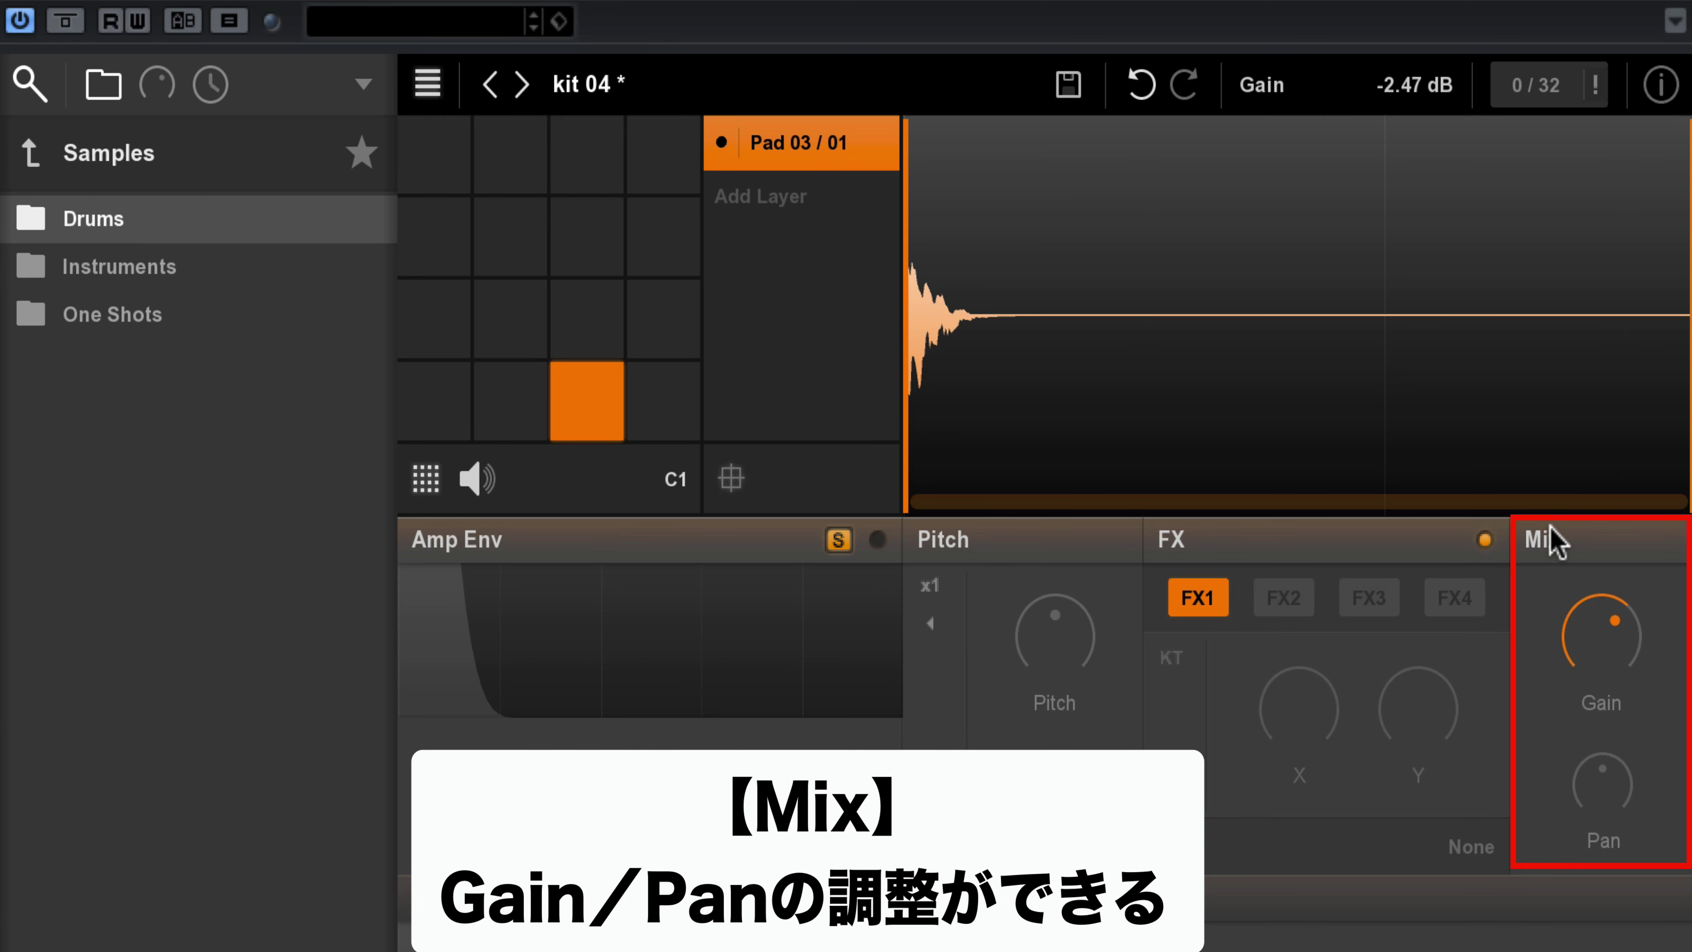
# Compare the hi-hats on pads 03 and 04 and raise the gain of pad 04 slightly
pyautogui.click(586, 397)
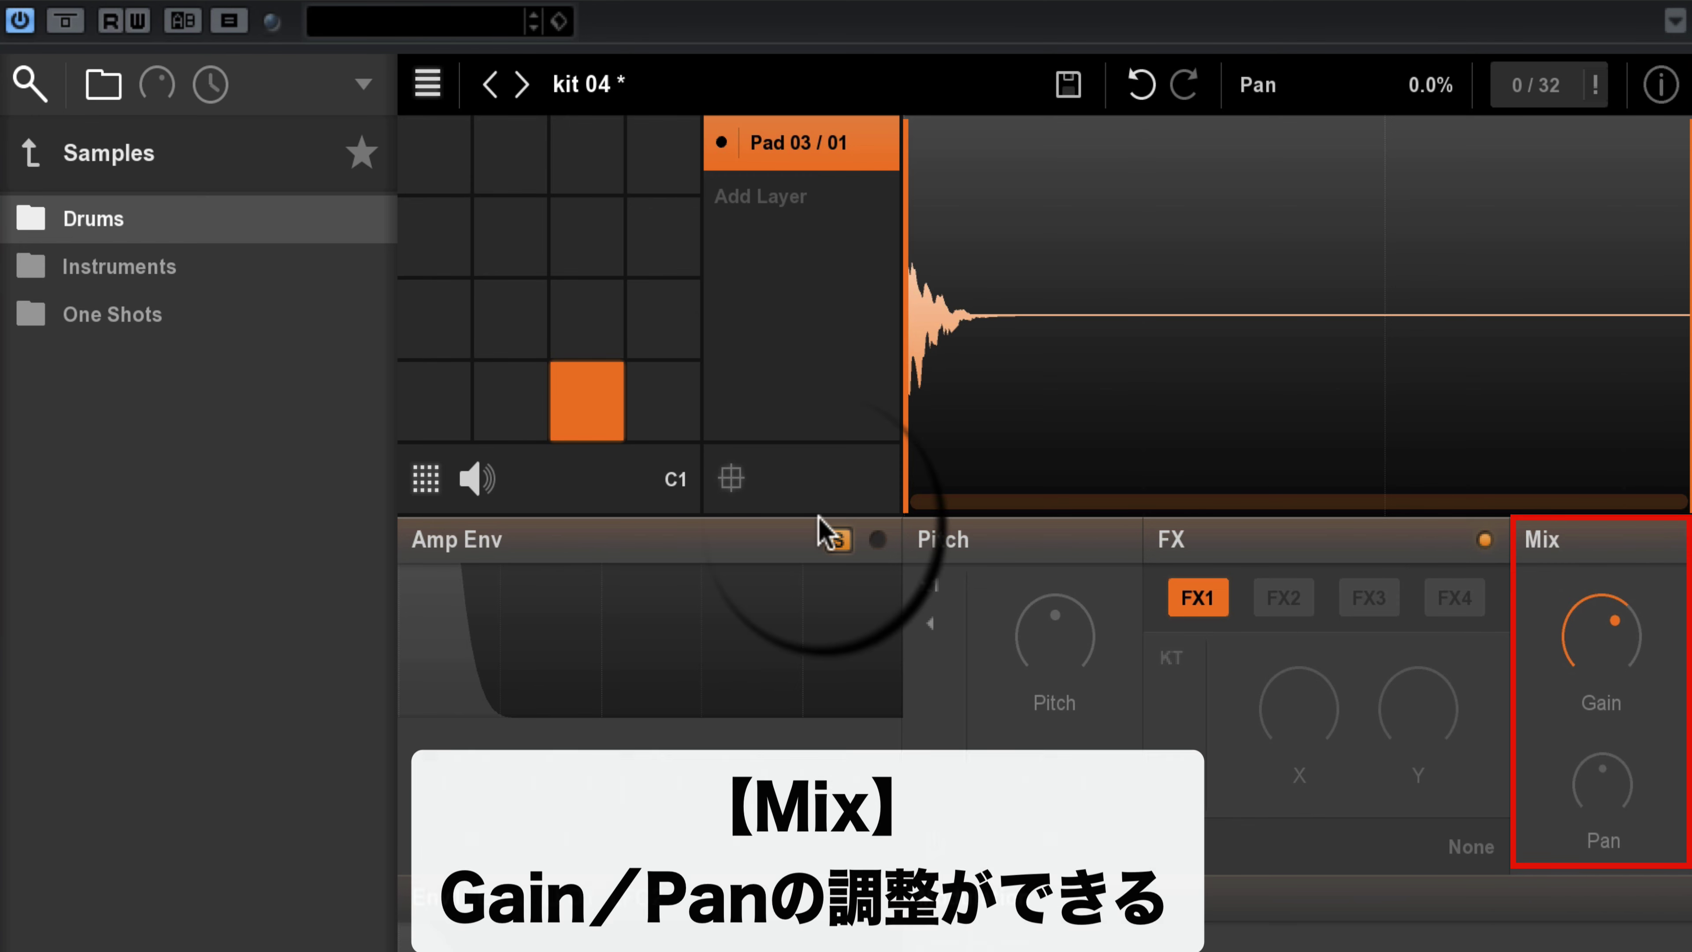
pyautogui.click(659, 410)
pyautogui.click(599, 393)
pyautogui.click(636, 386)
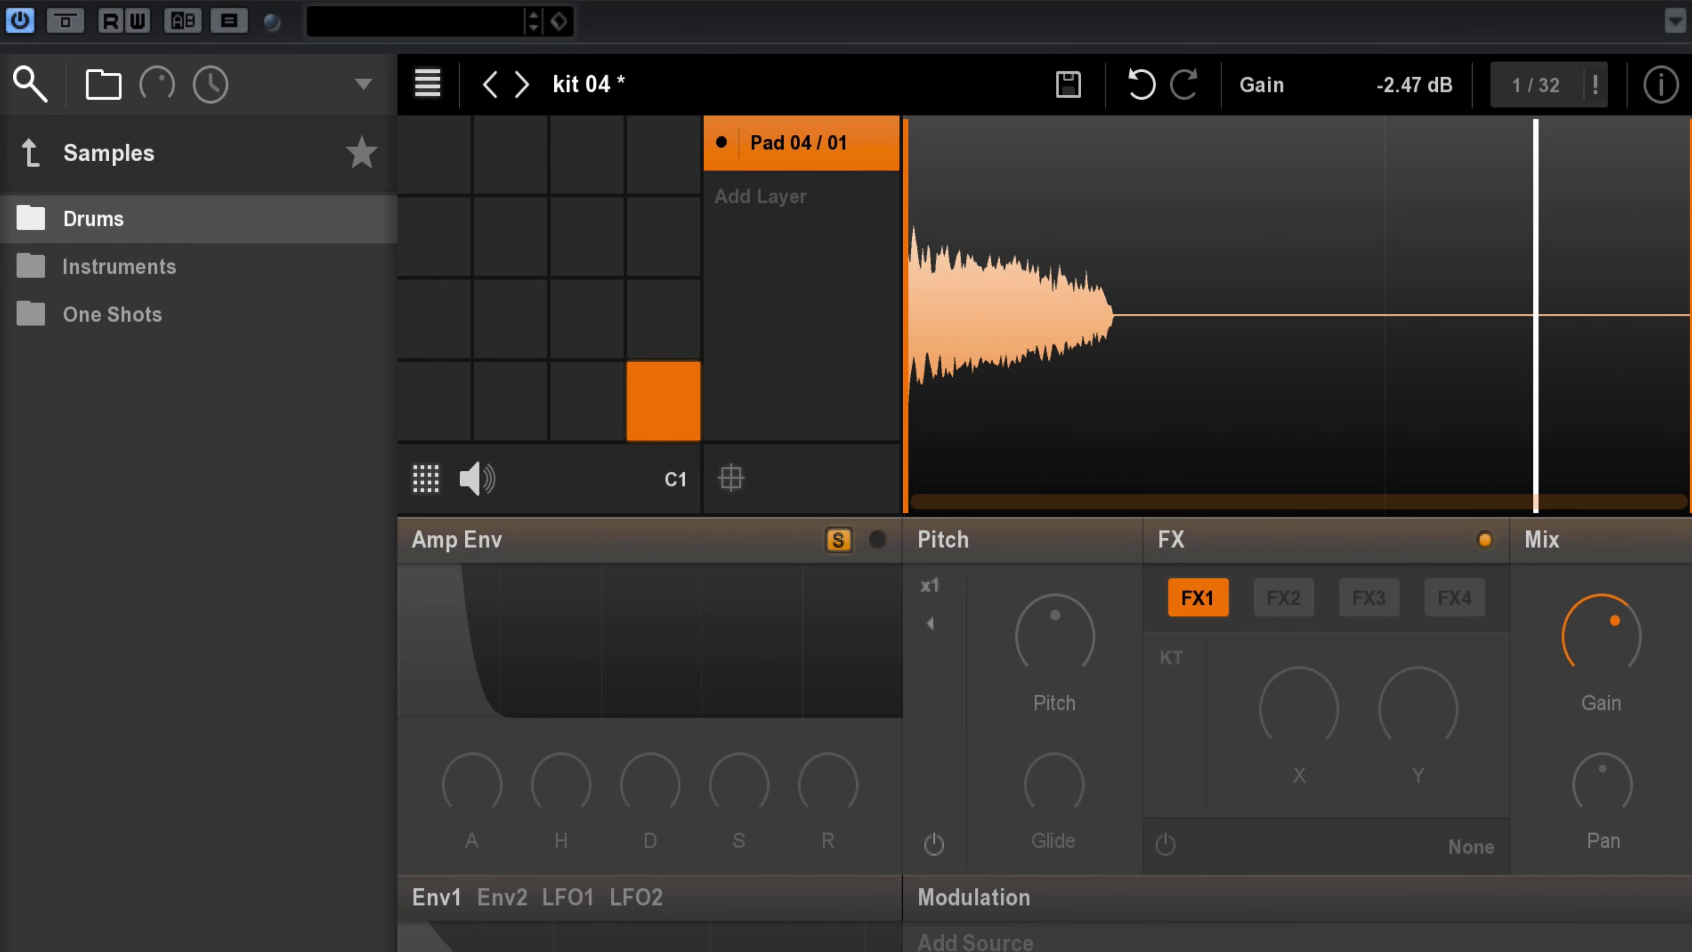
pyautogui.moveTo(1627, 656); pyautogui.dragTo(1609, 642)
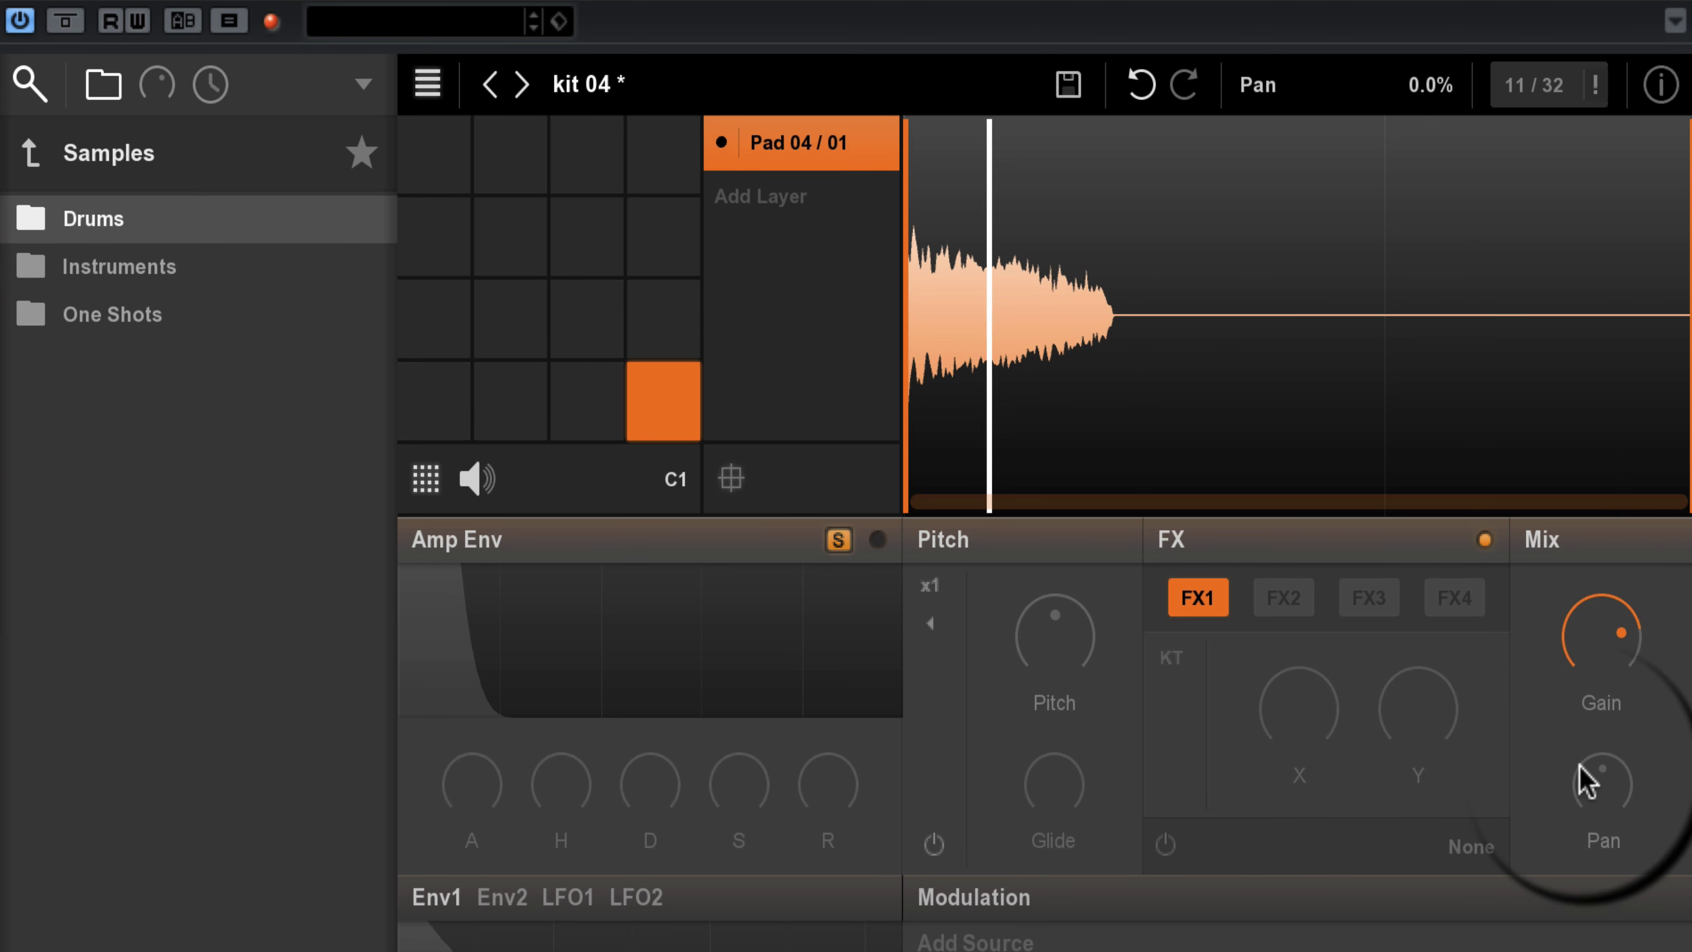
# Pan the hi-hats on pads 03 and 04 to the left, to about -37.5%
pyautogui.click(586, 403)
pyautogui.click(663, 400)
pyautogui.moveTo(1602, 773); pyautogui.dragTo(1593, 764)
# Audition the hi-hats on pads 03 and 04 alternately to examine how their sounds overlap
pyautogui.click(577, 410)
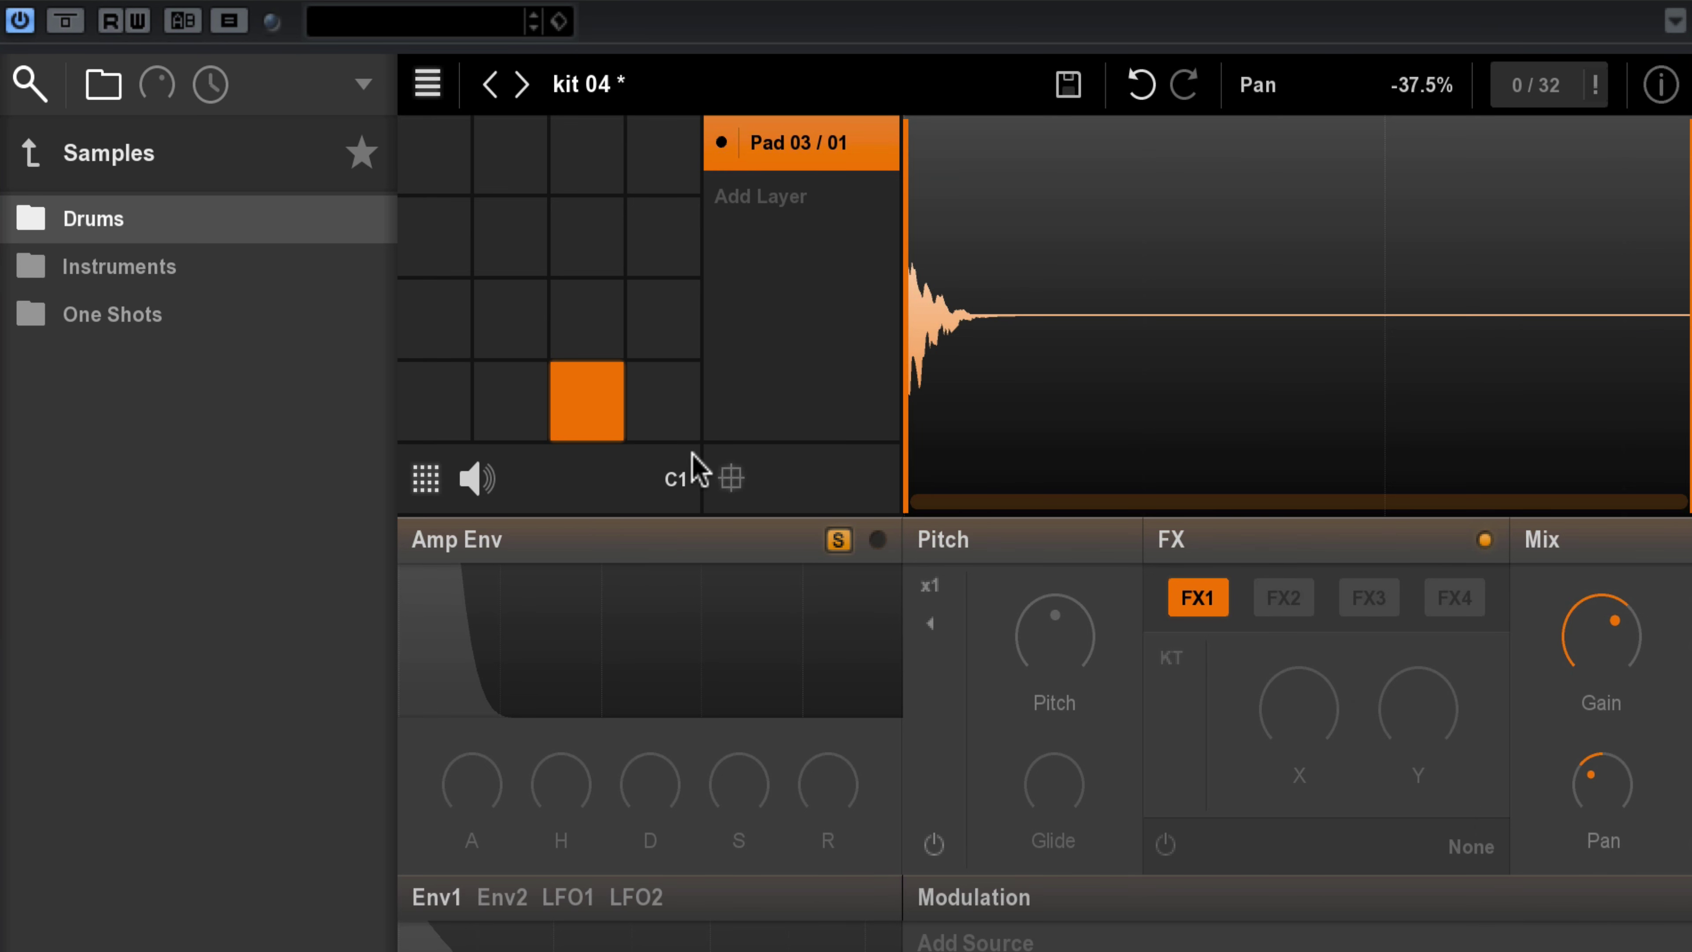
pyautogui.click(679, 393)
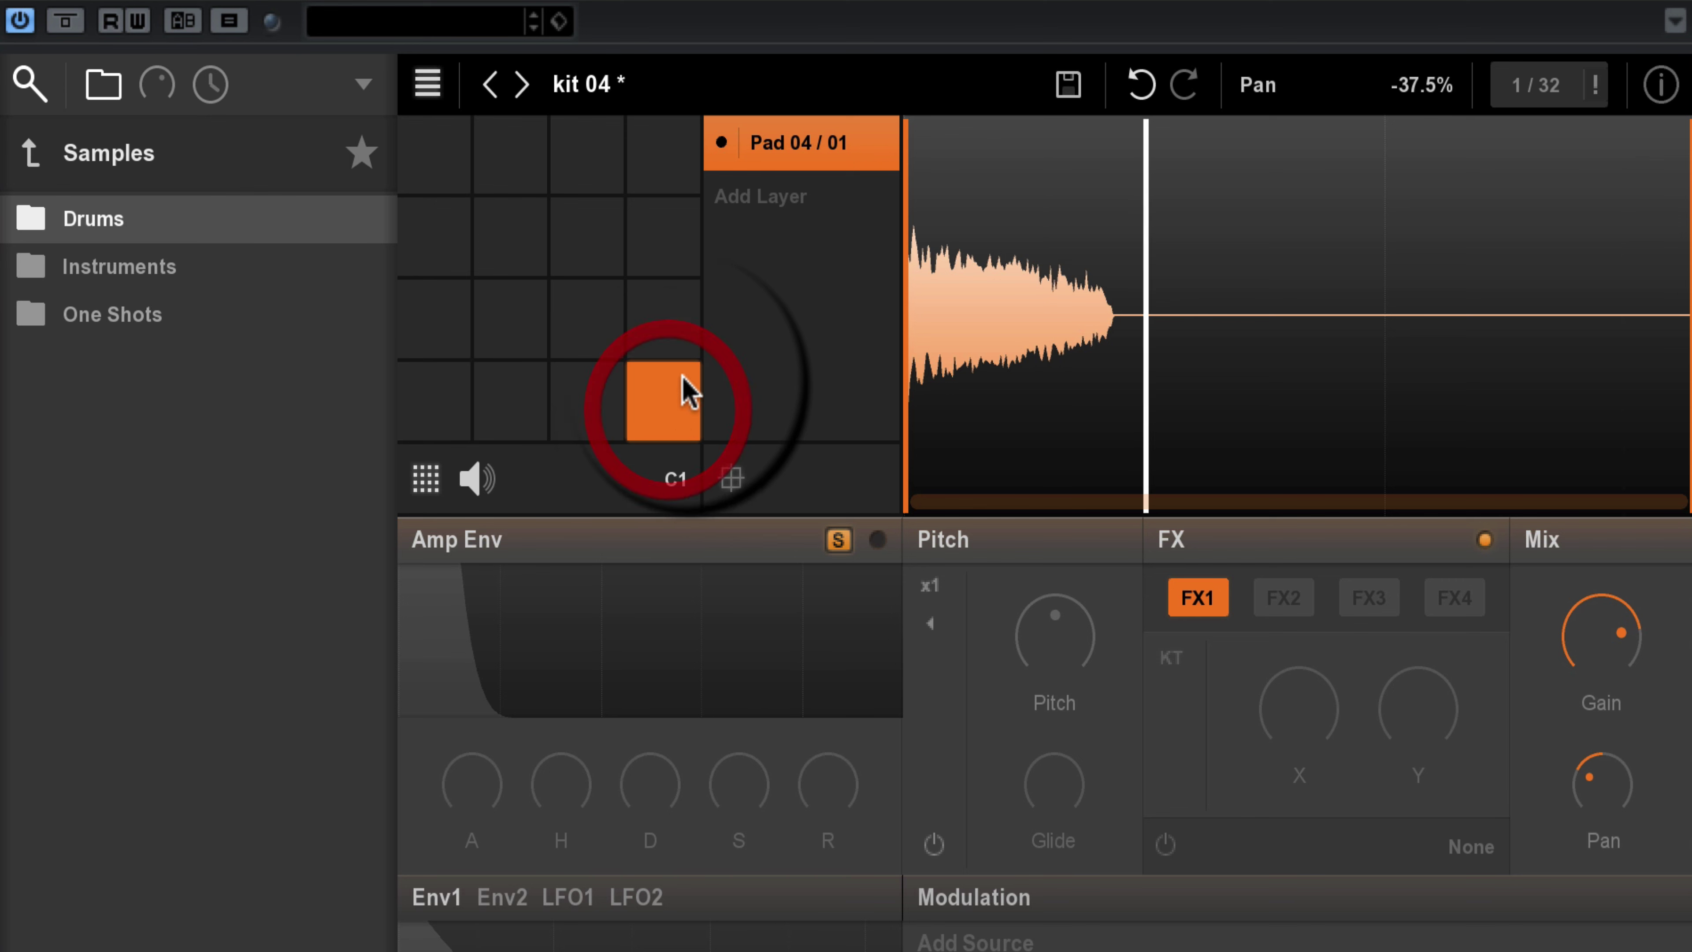
pyautogui.click(572, 390)
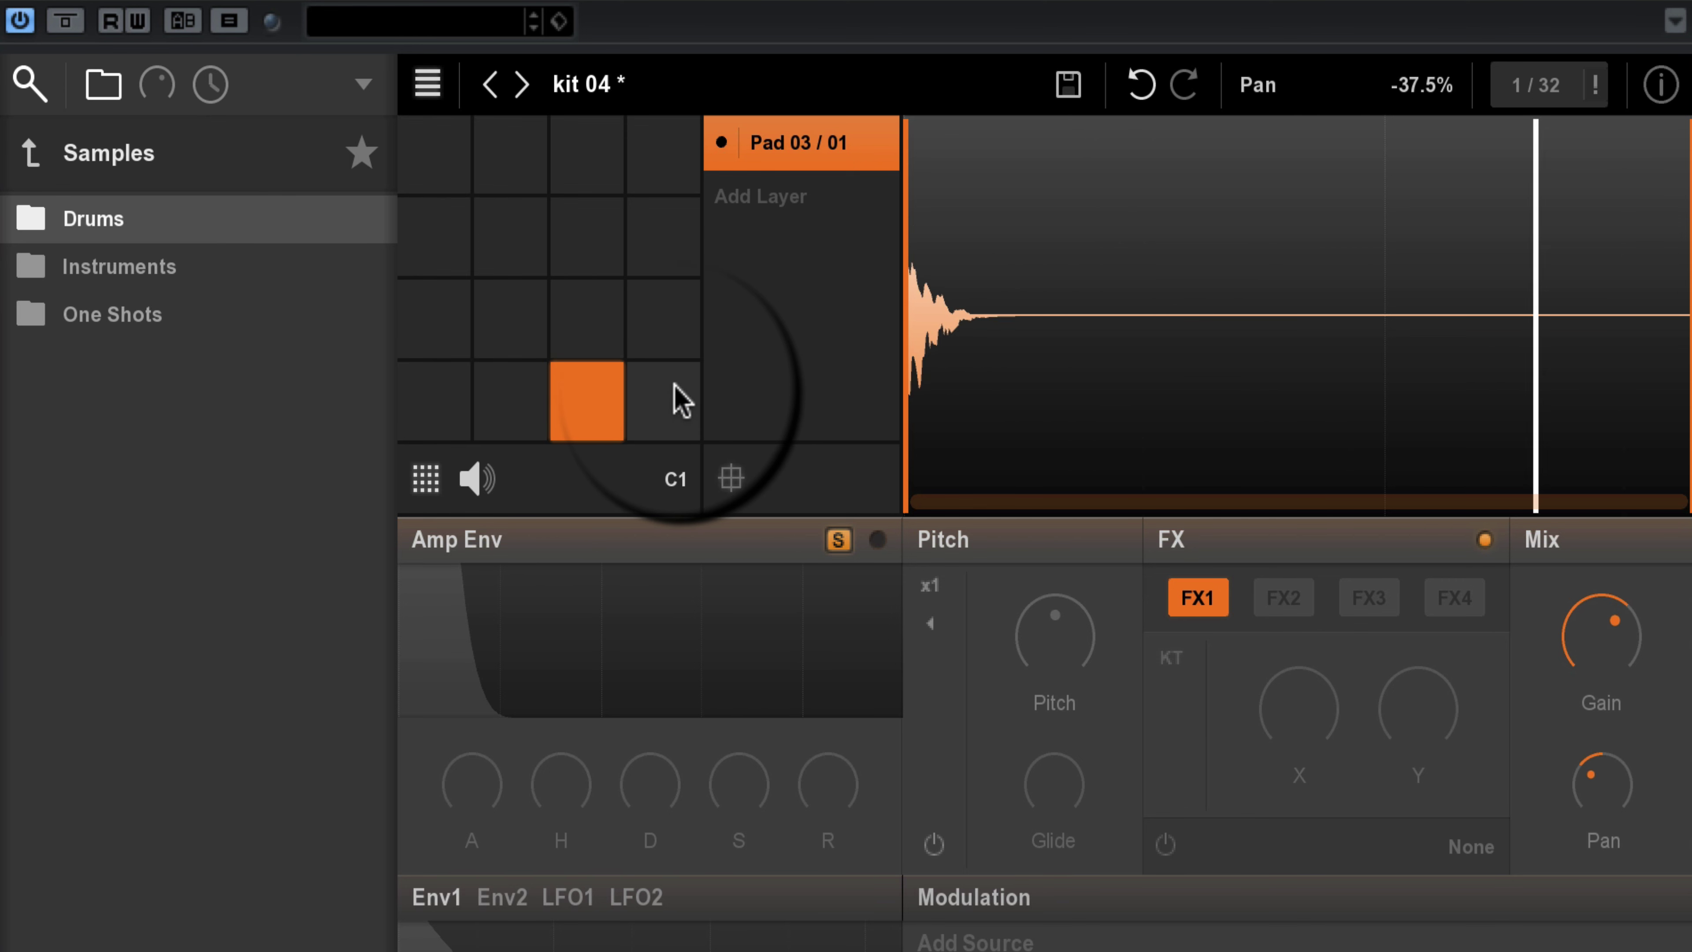
pyautogui.click(614, 400)
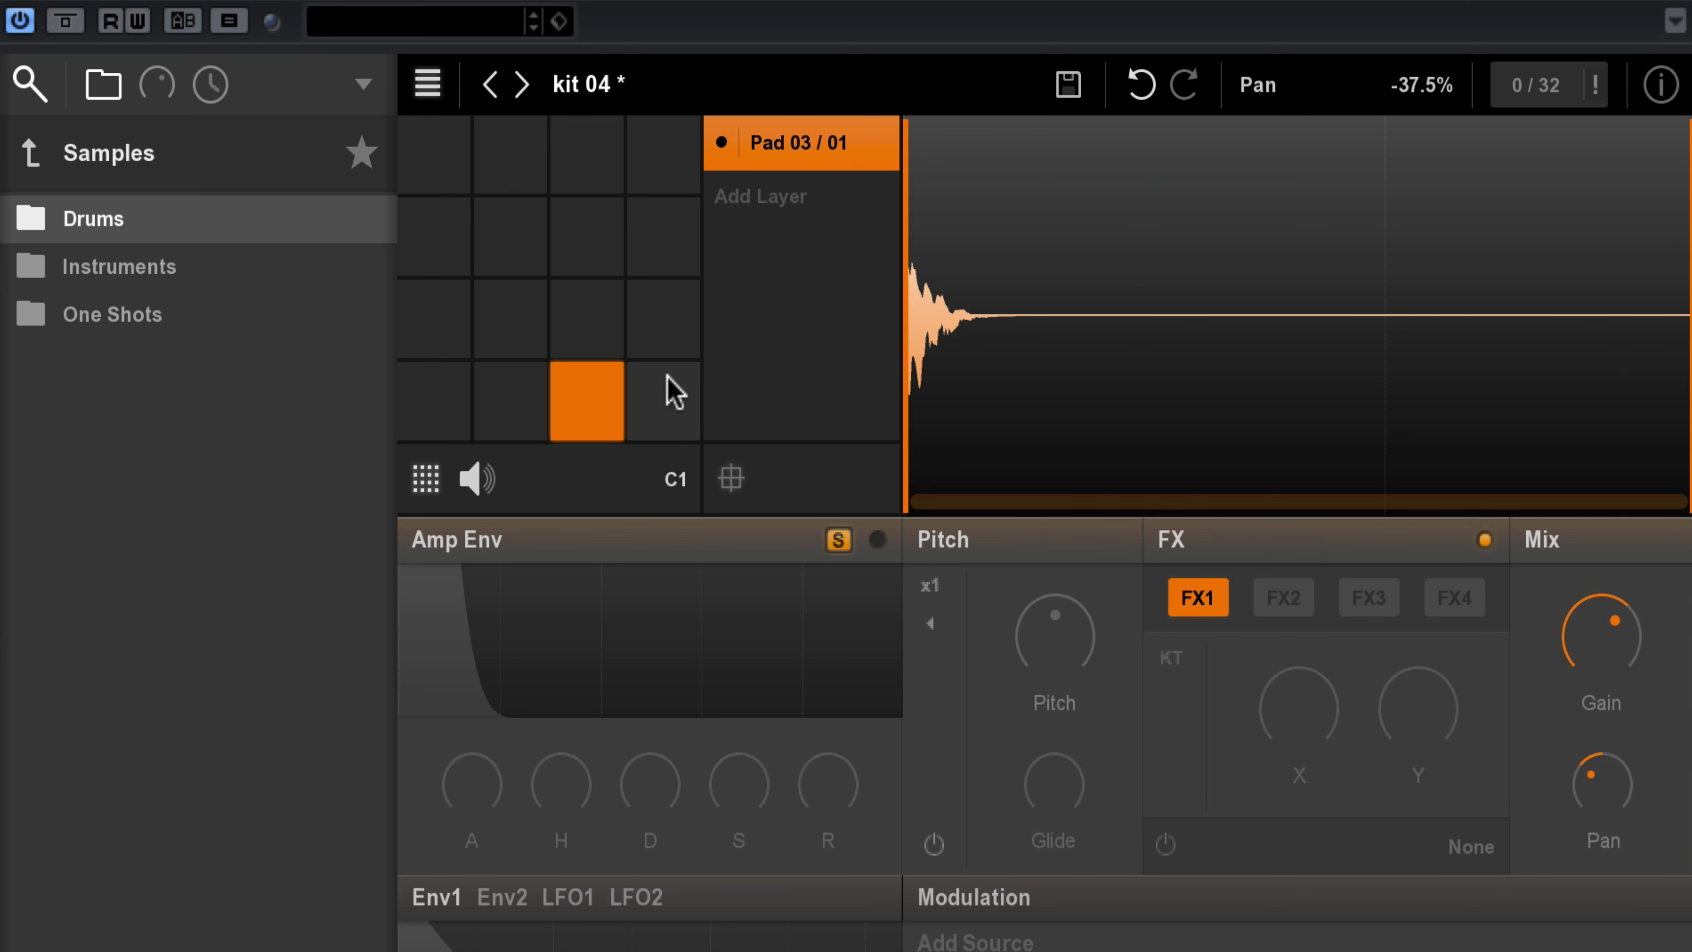
pyautogui.click(669, 420)
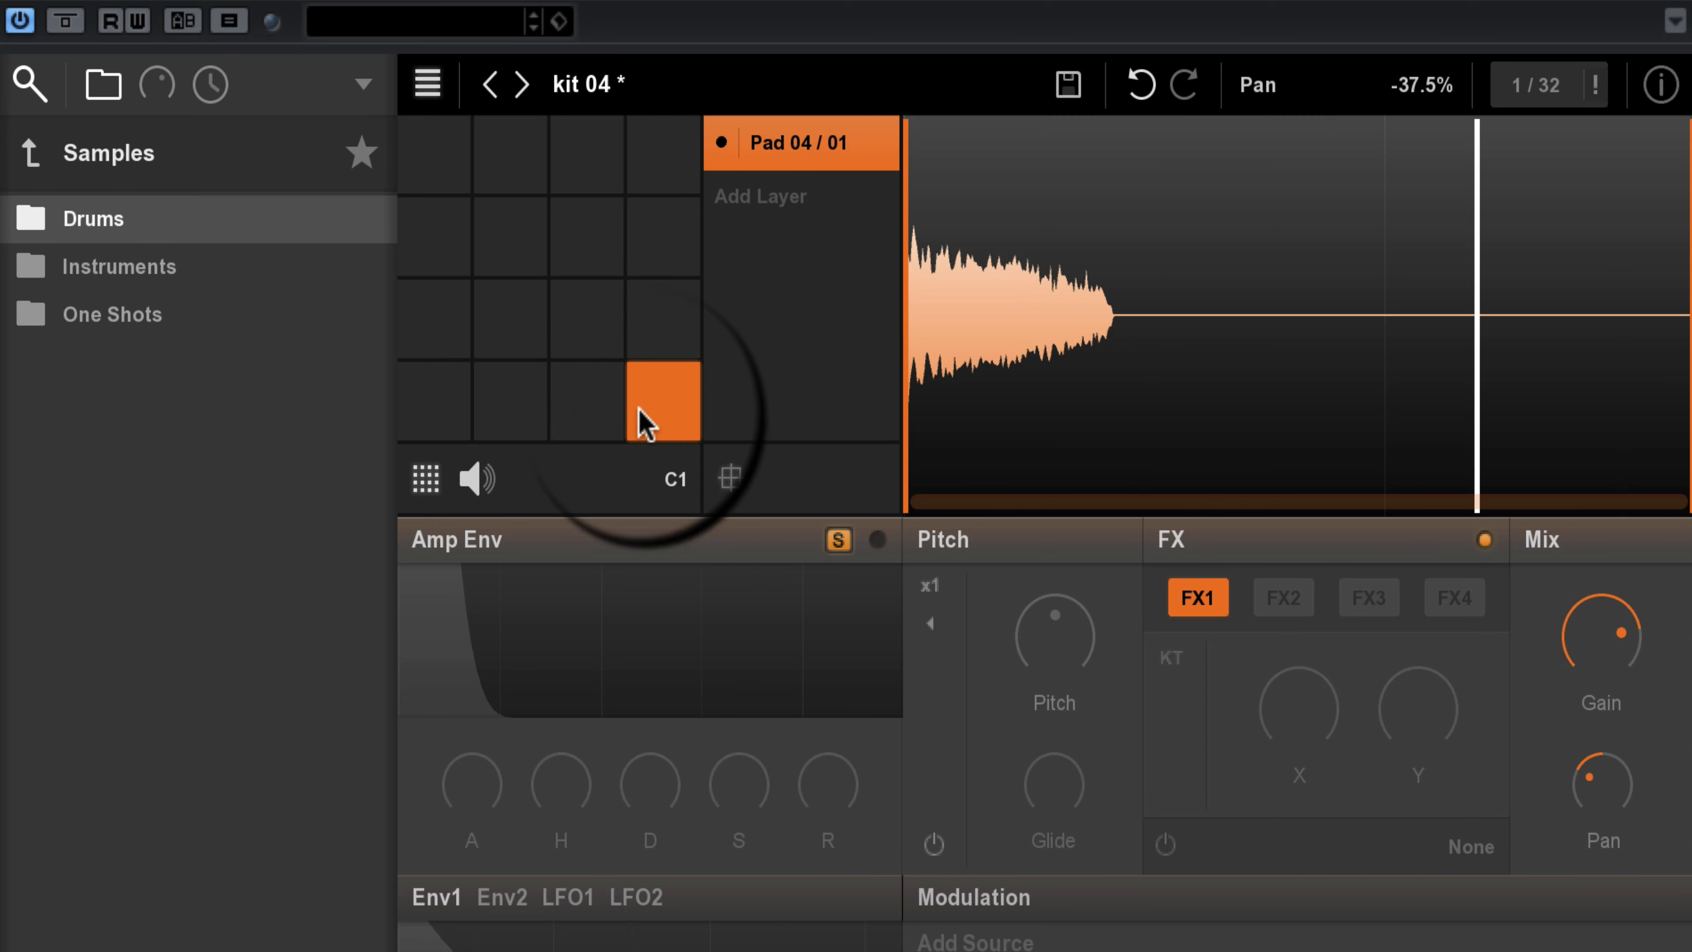
pyautogui.click(599, 397)
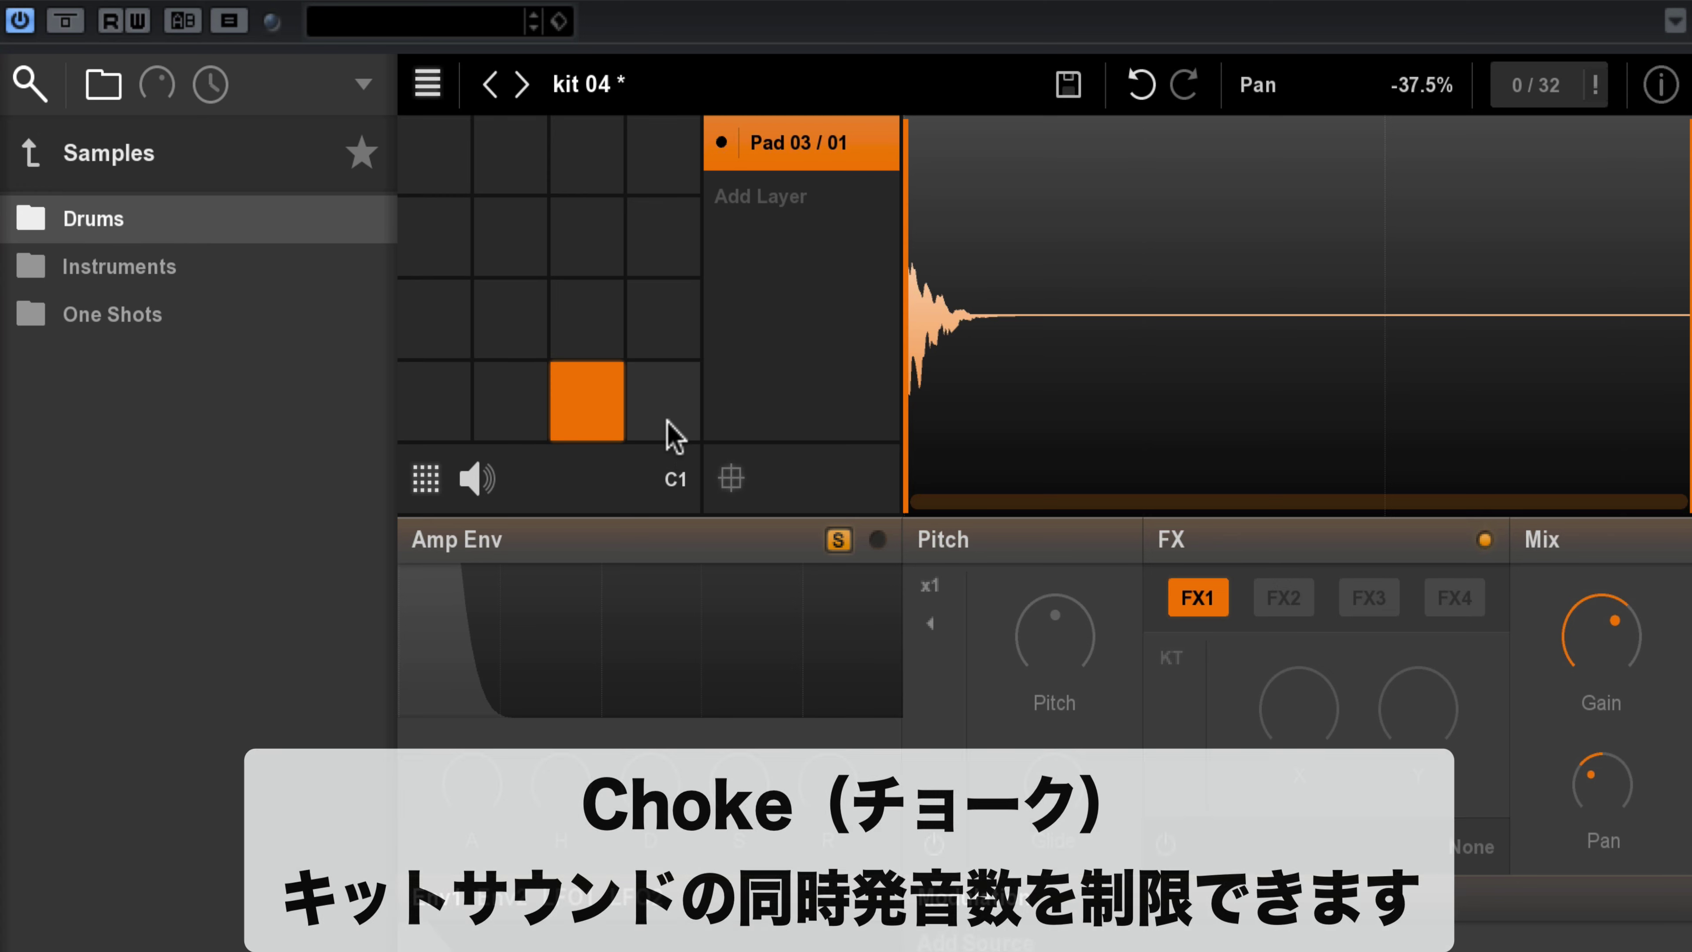
# Assign the hi-hat on pad 03 to choke Group 1
pyautogui.rightClick(594, 417)
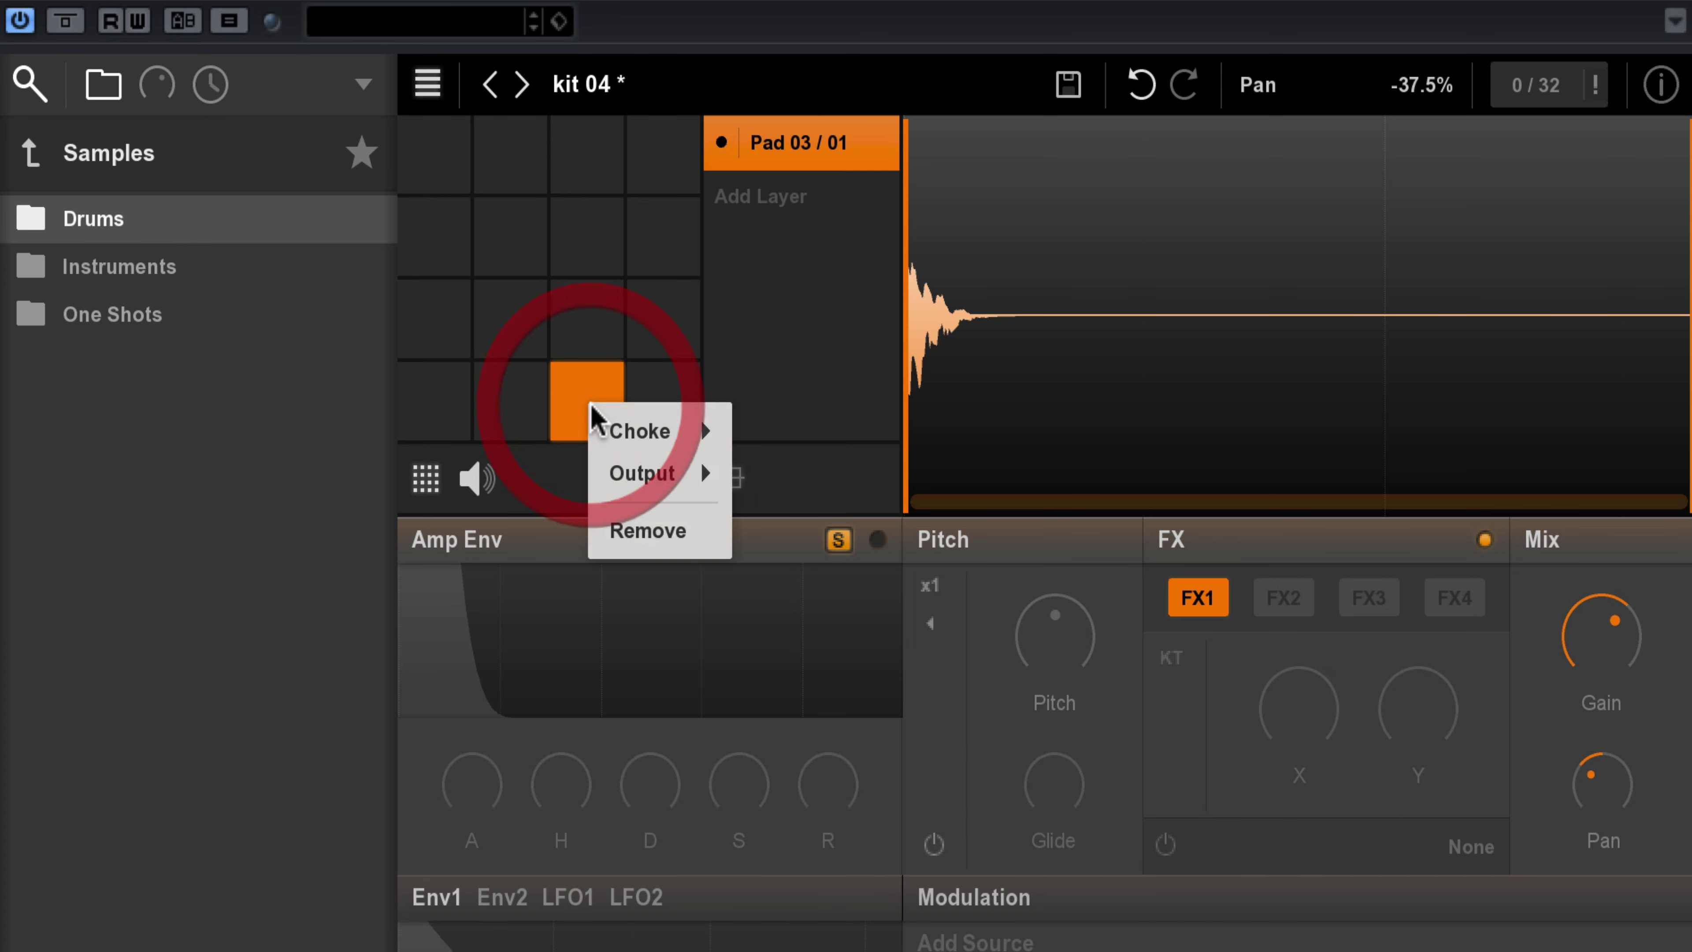
pyautogui.moveTo(633, 431)
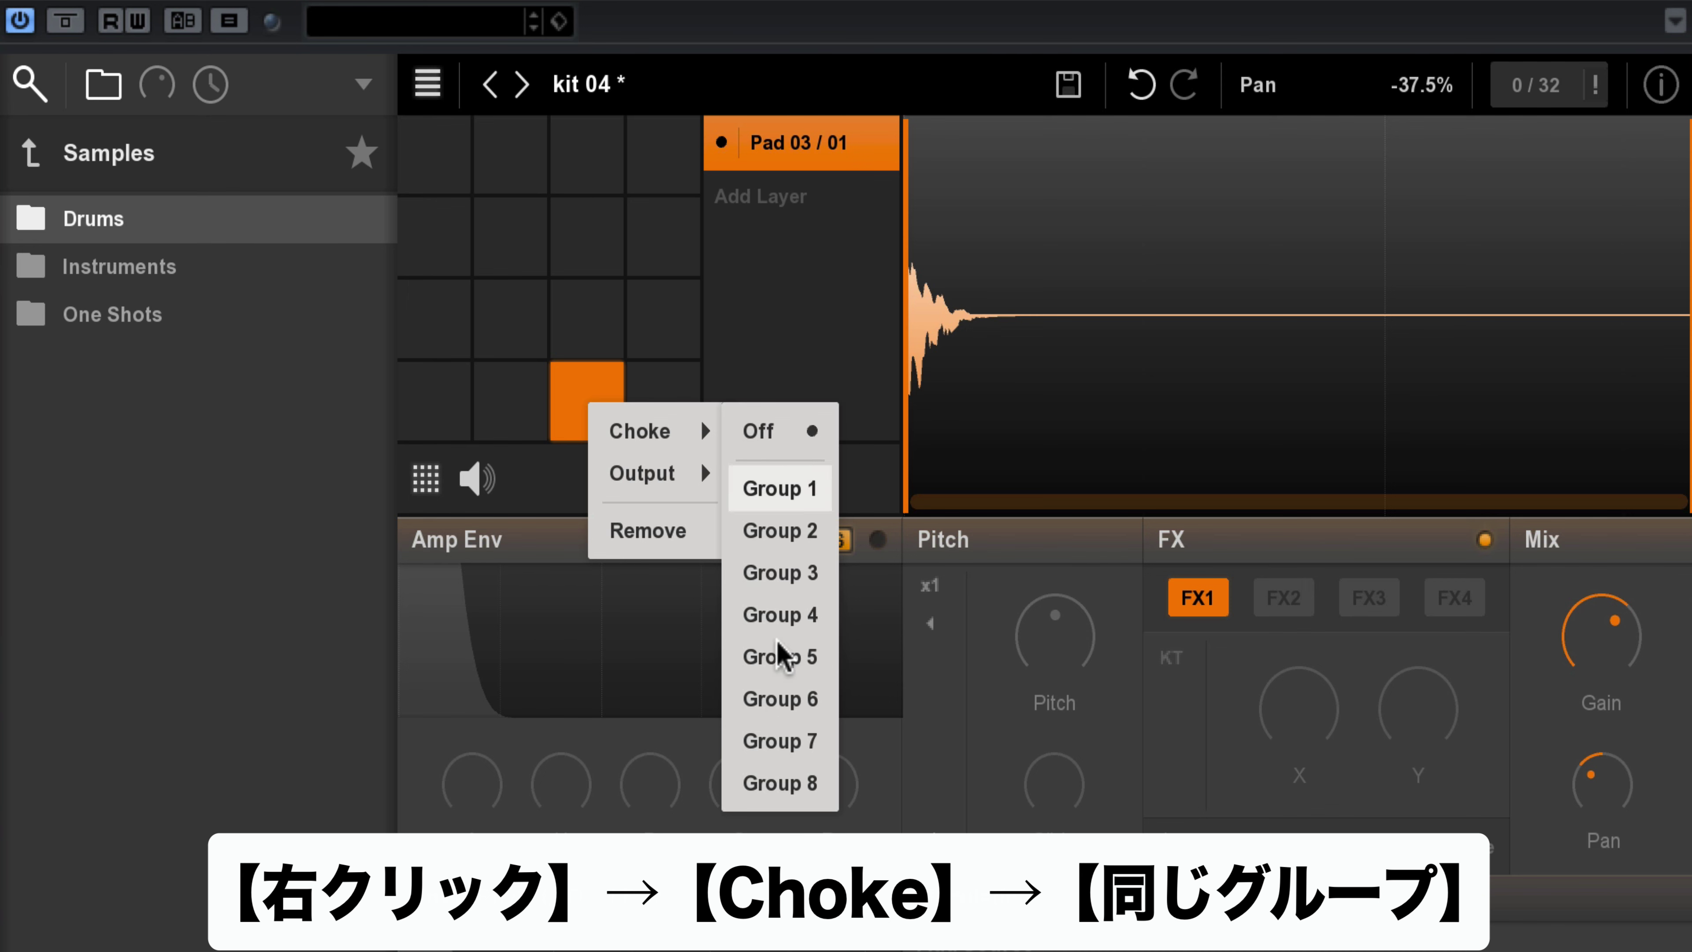
pyautogui.click(781, 786)
pyautogui.click(574, 416)
pyautogui.rightClick(574, 417)
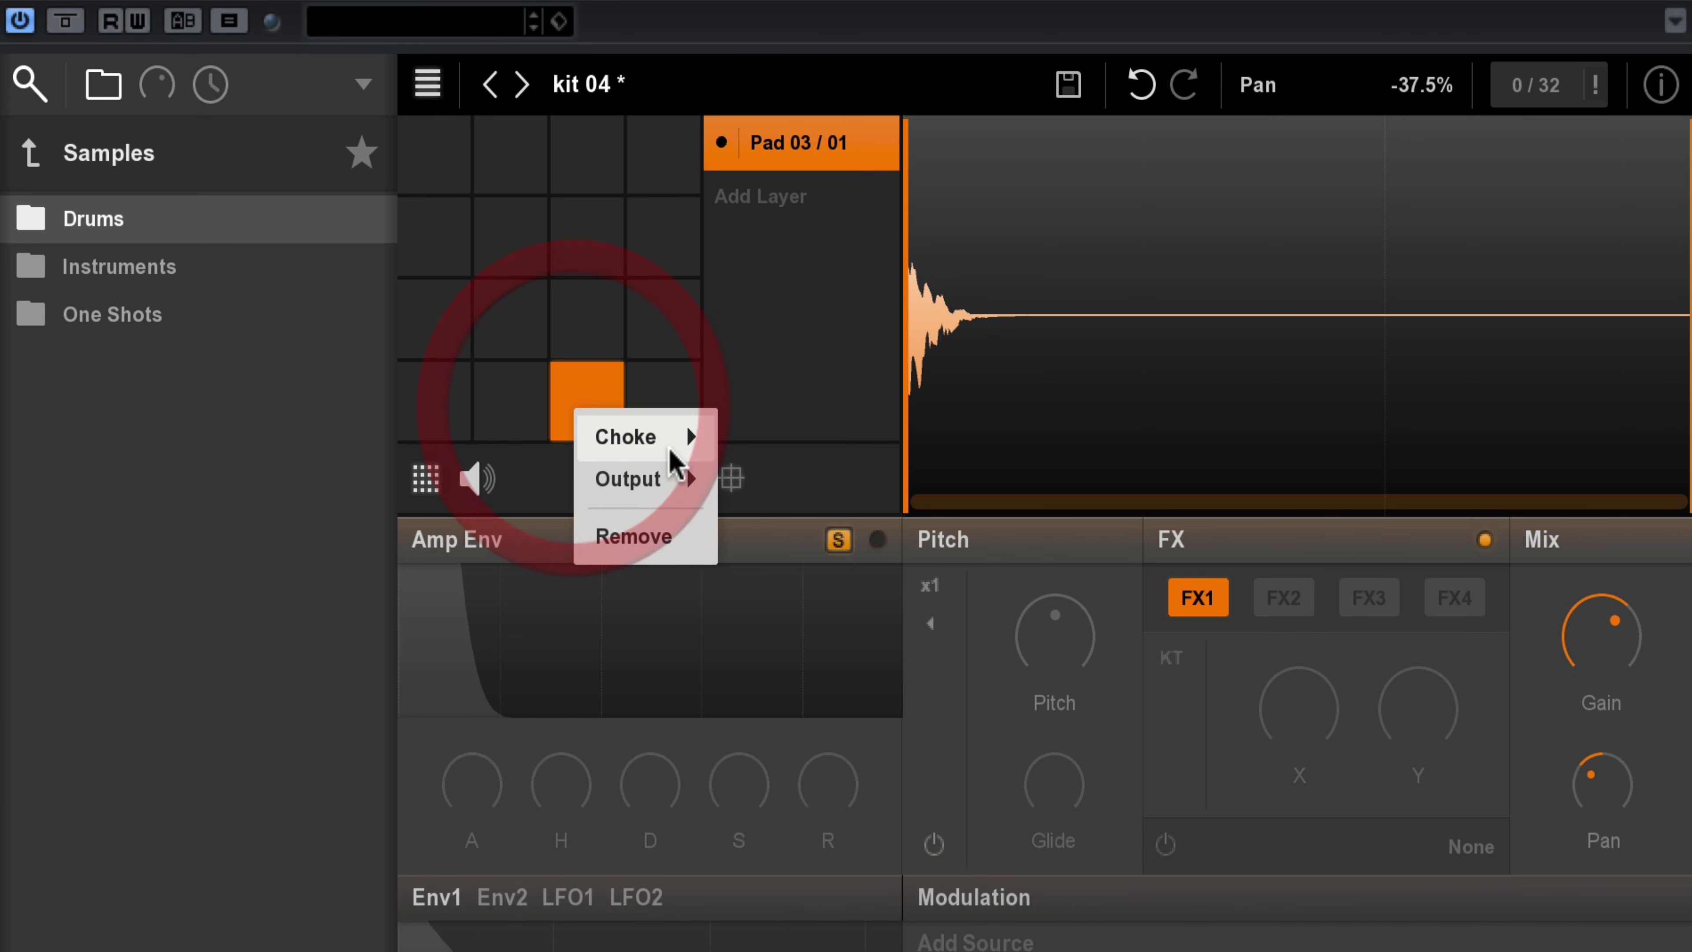
pyautogui.moveTo(686, 437)
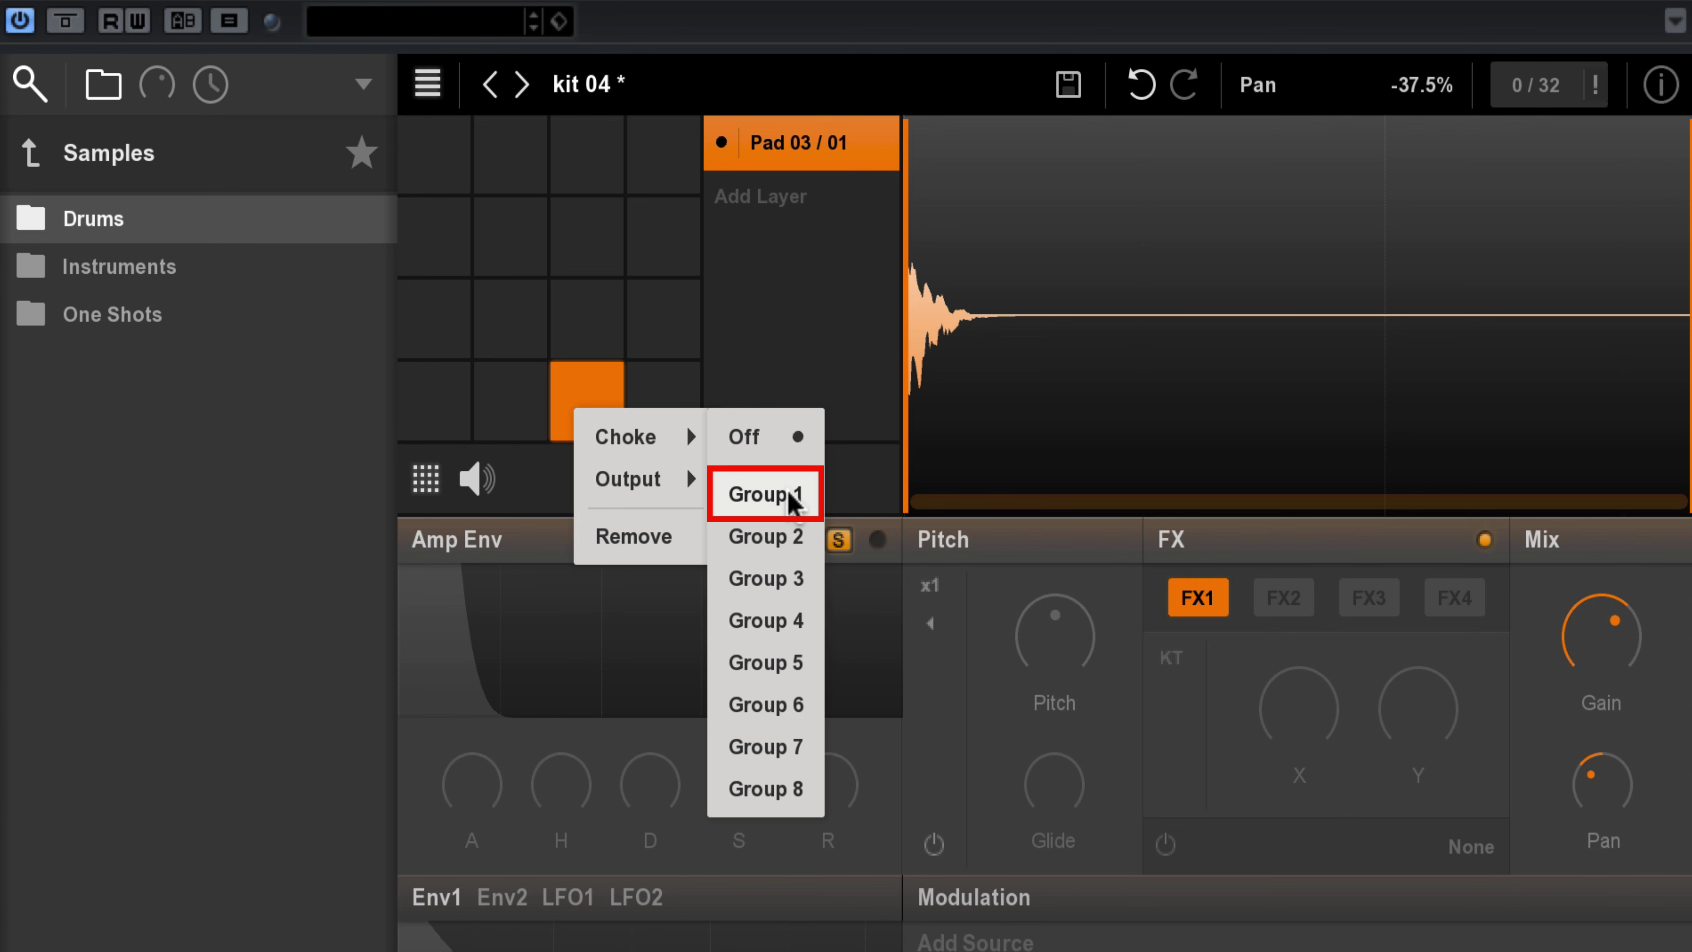
pyautogui.click(799, 499)
# Assign the hi-hat on pad 04 and the sound on pad 07 to choke Group 1
pyautogui.rightClick(681, 410)
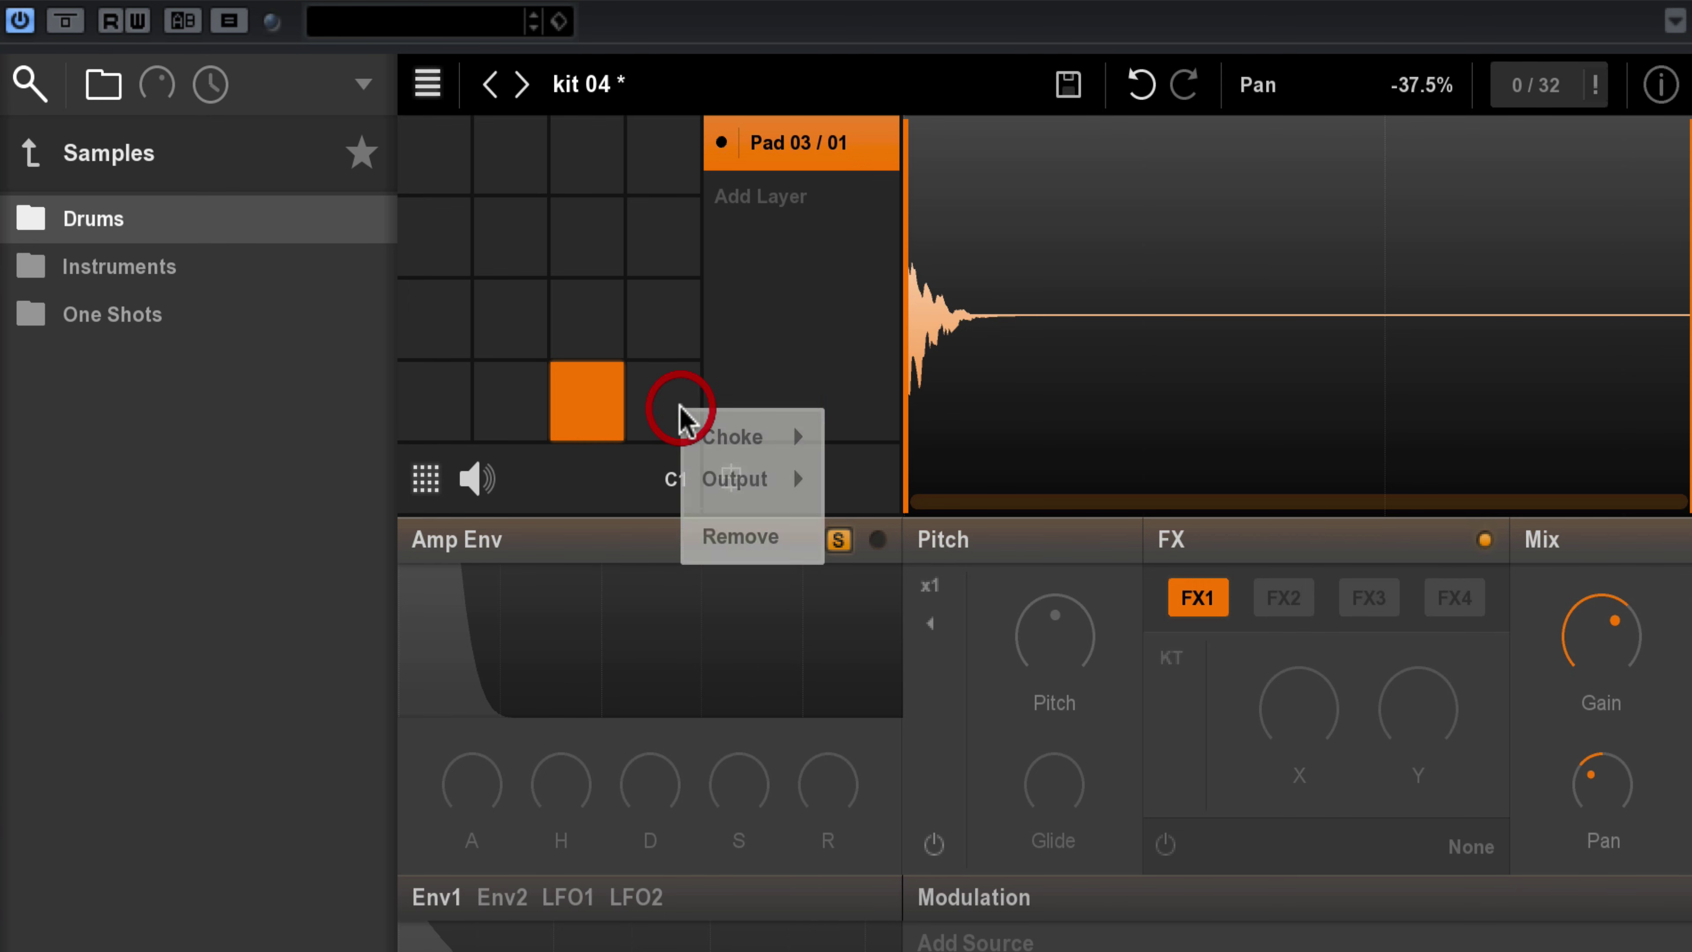
pyautogui.moveTo(725, 466)
pyautogui.moveTo(796, 439)
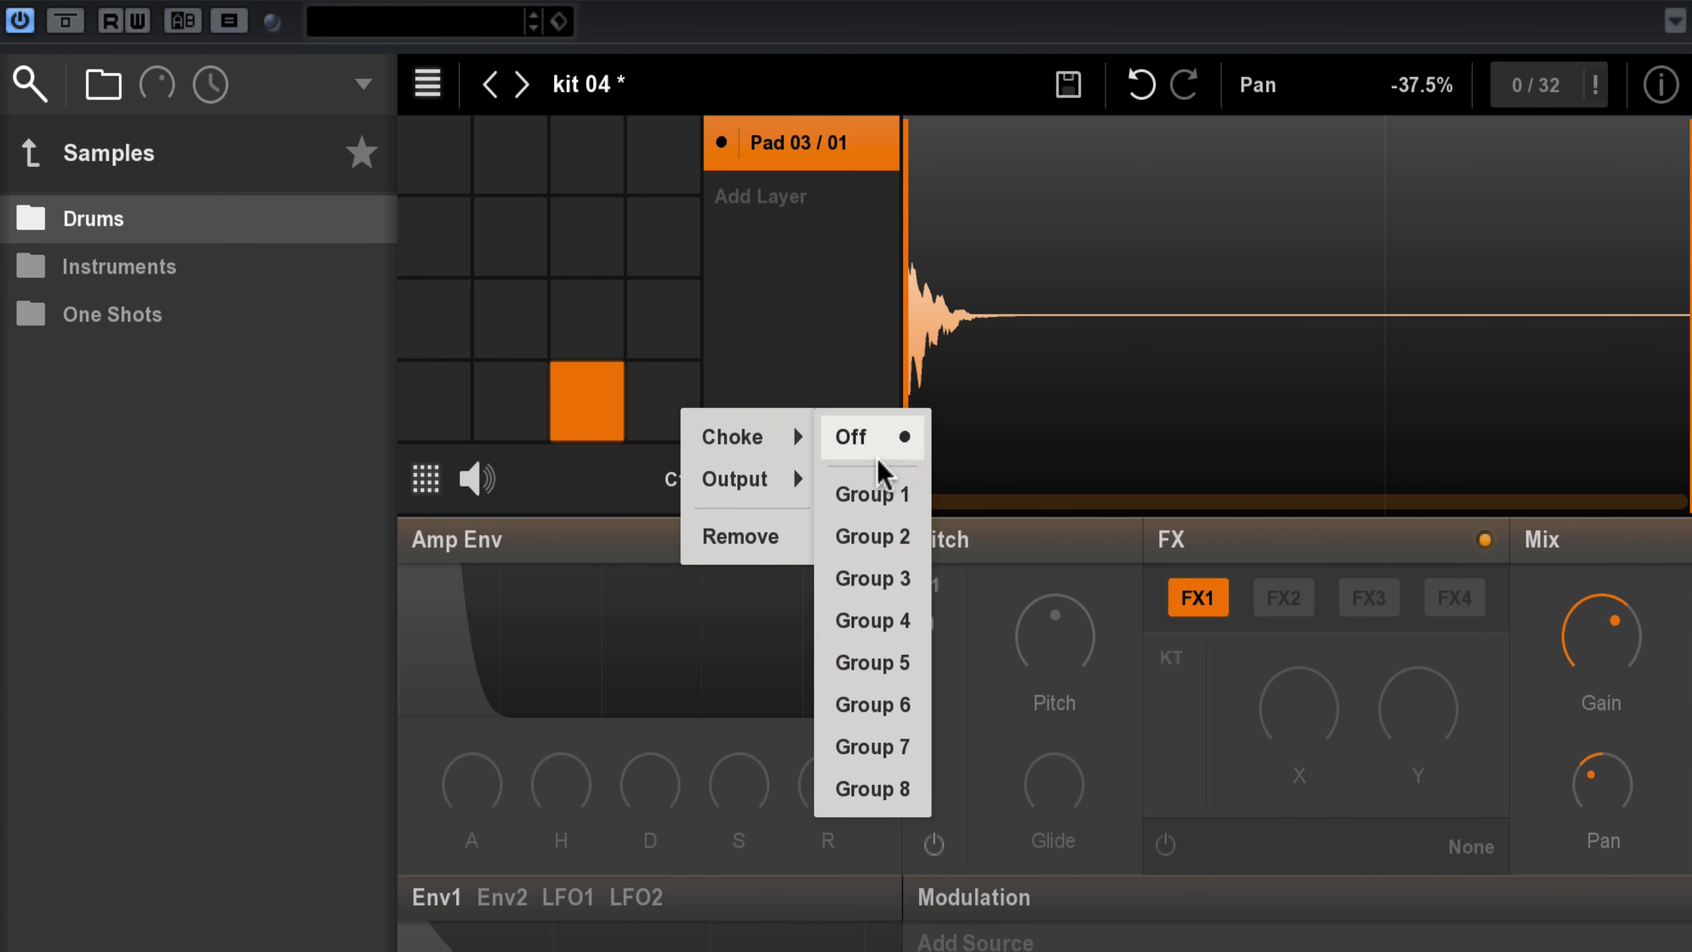
pyautogui.click(886, 500)
pyautogui.click(607, 337)
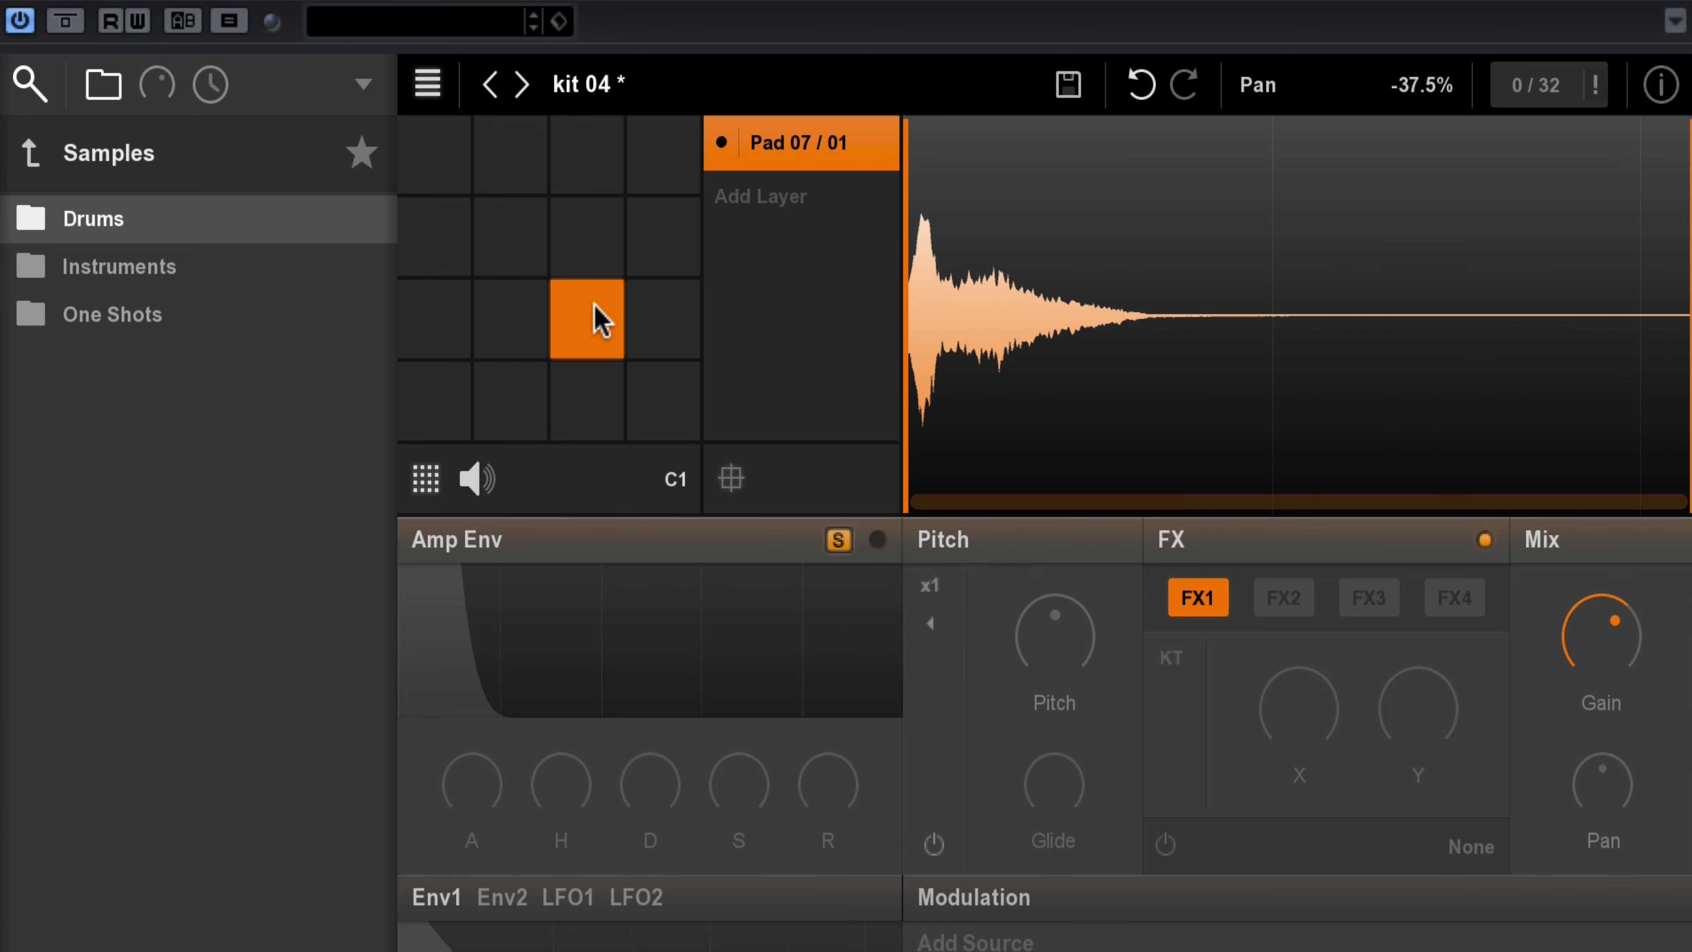
pyautogui.rightClick(601, 323)
pyautogui.moveTo(693, 340)
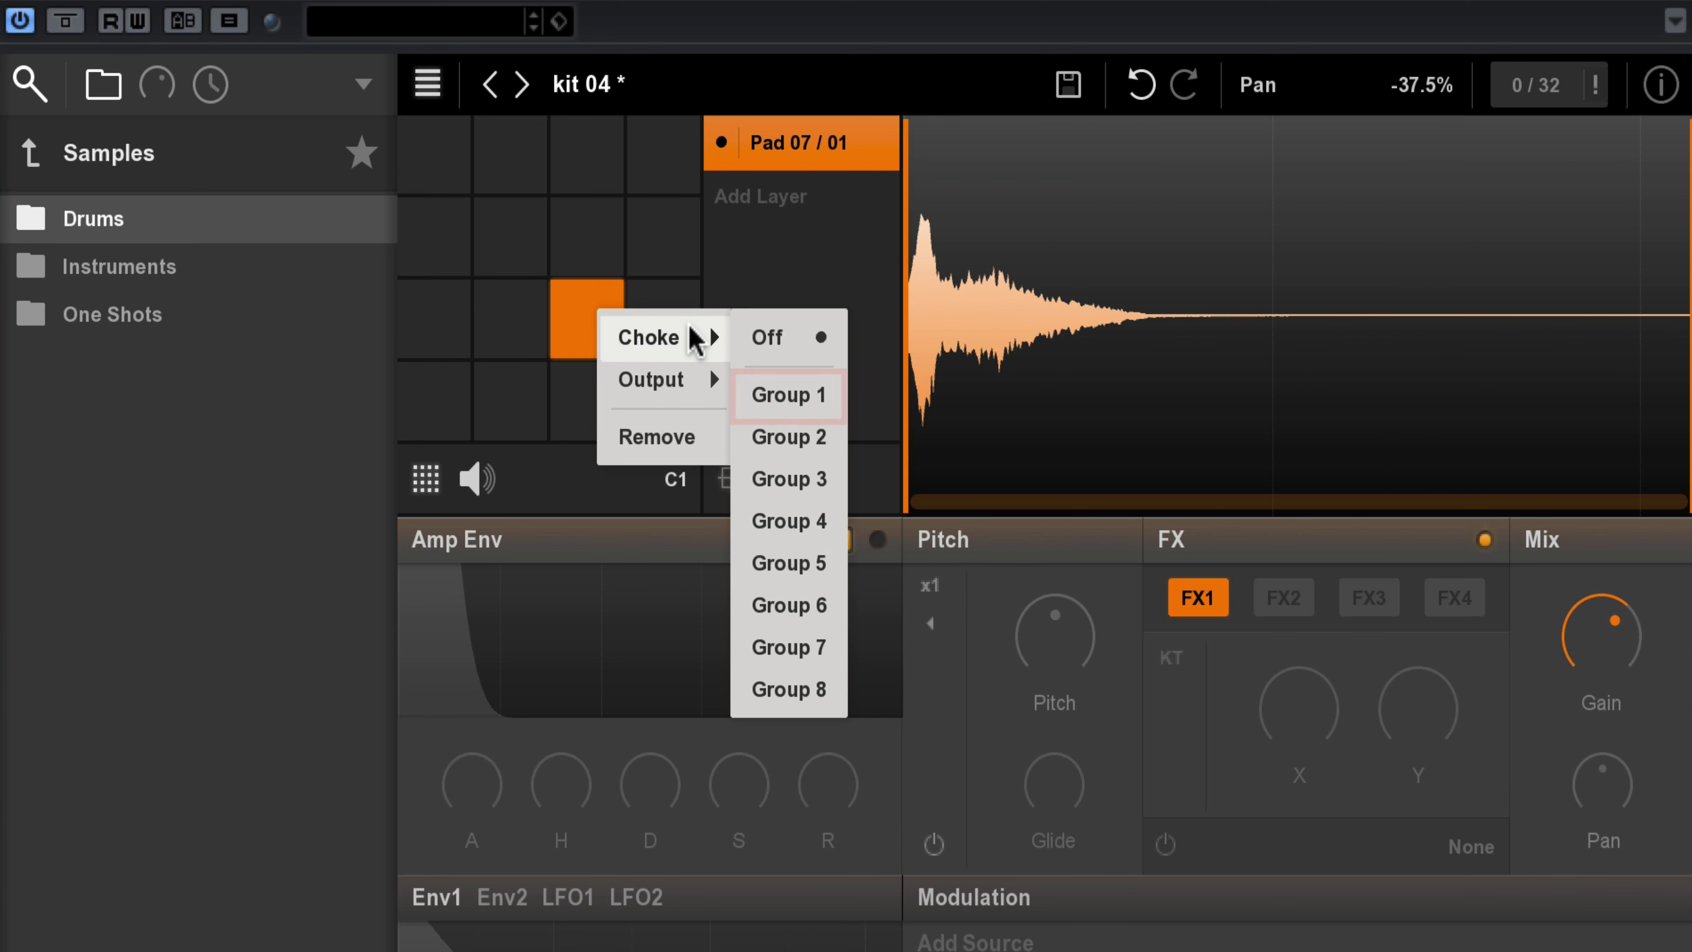
pyautogui.click(788, 394)
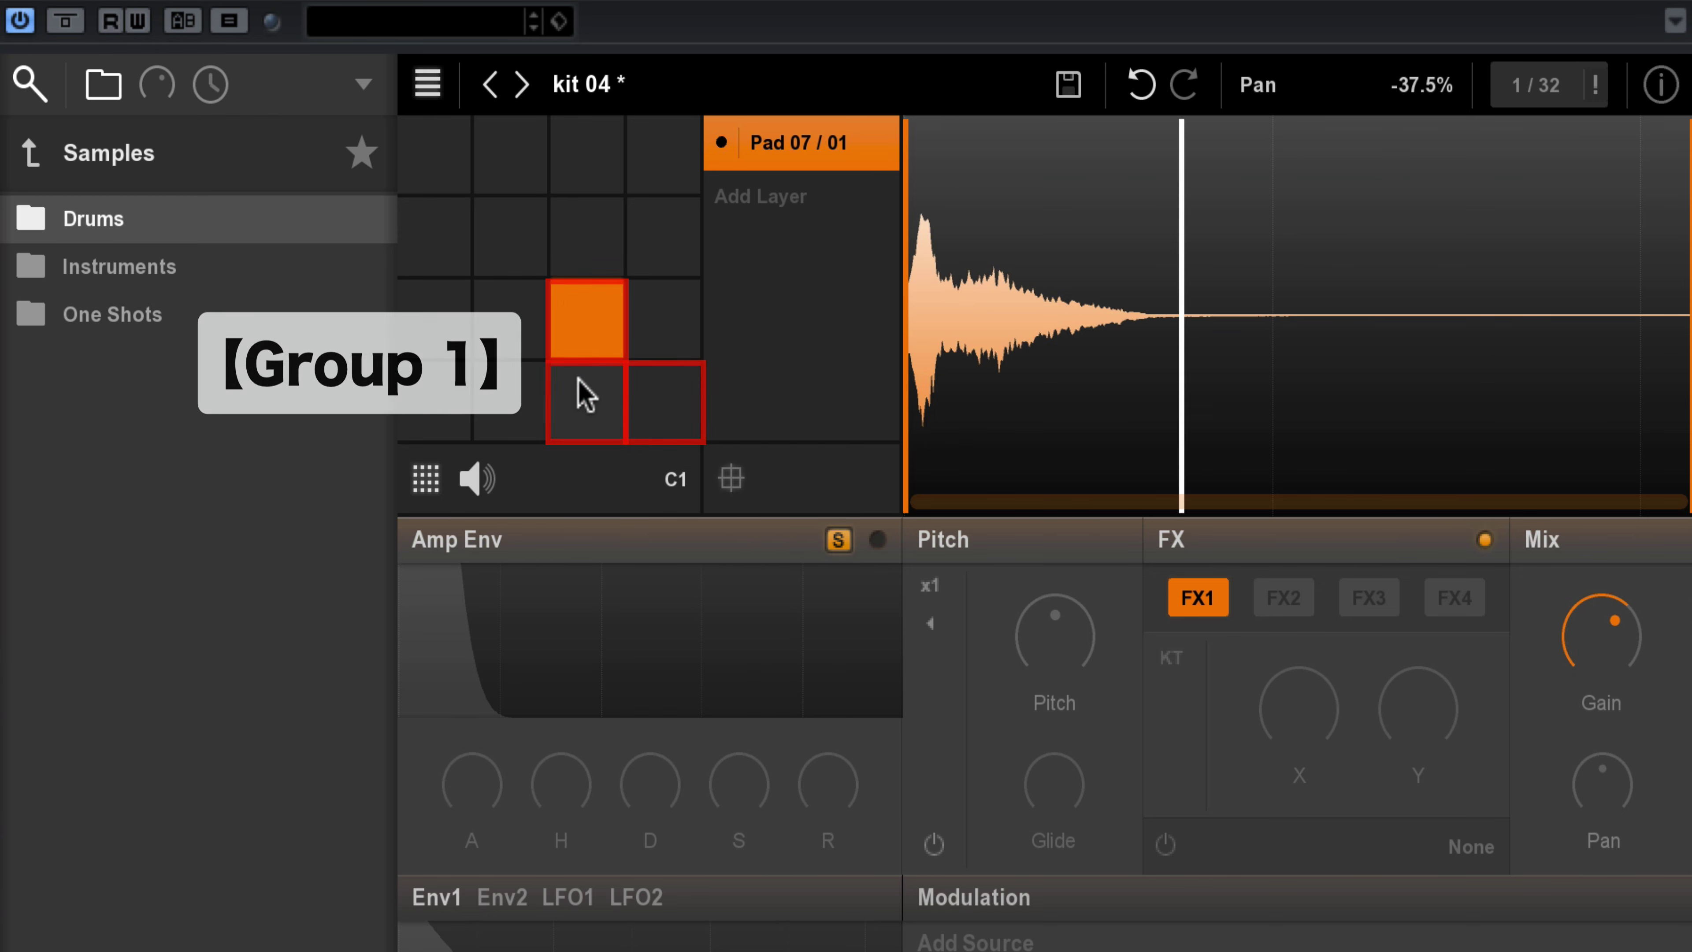
# Audition pads 03, 04 and 07 in alternation to examine how the sounds in choke Group 1 cut each other off
pyautogui.click(586, 397)
pyautogui.click(661, 394)
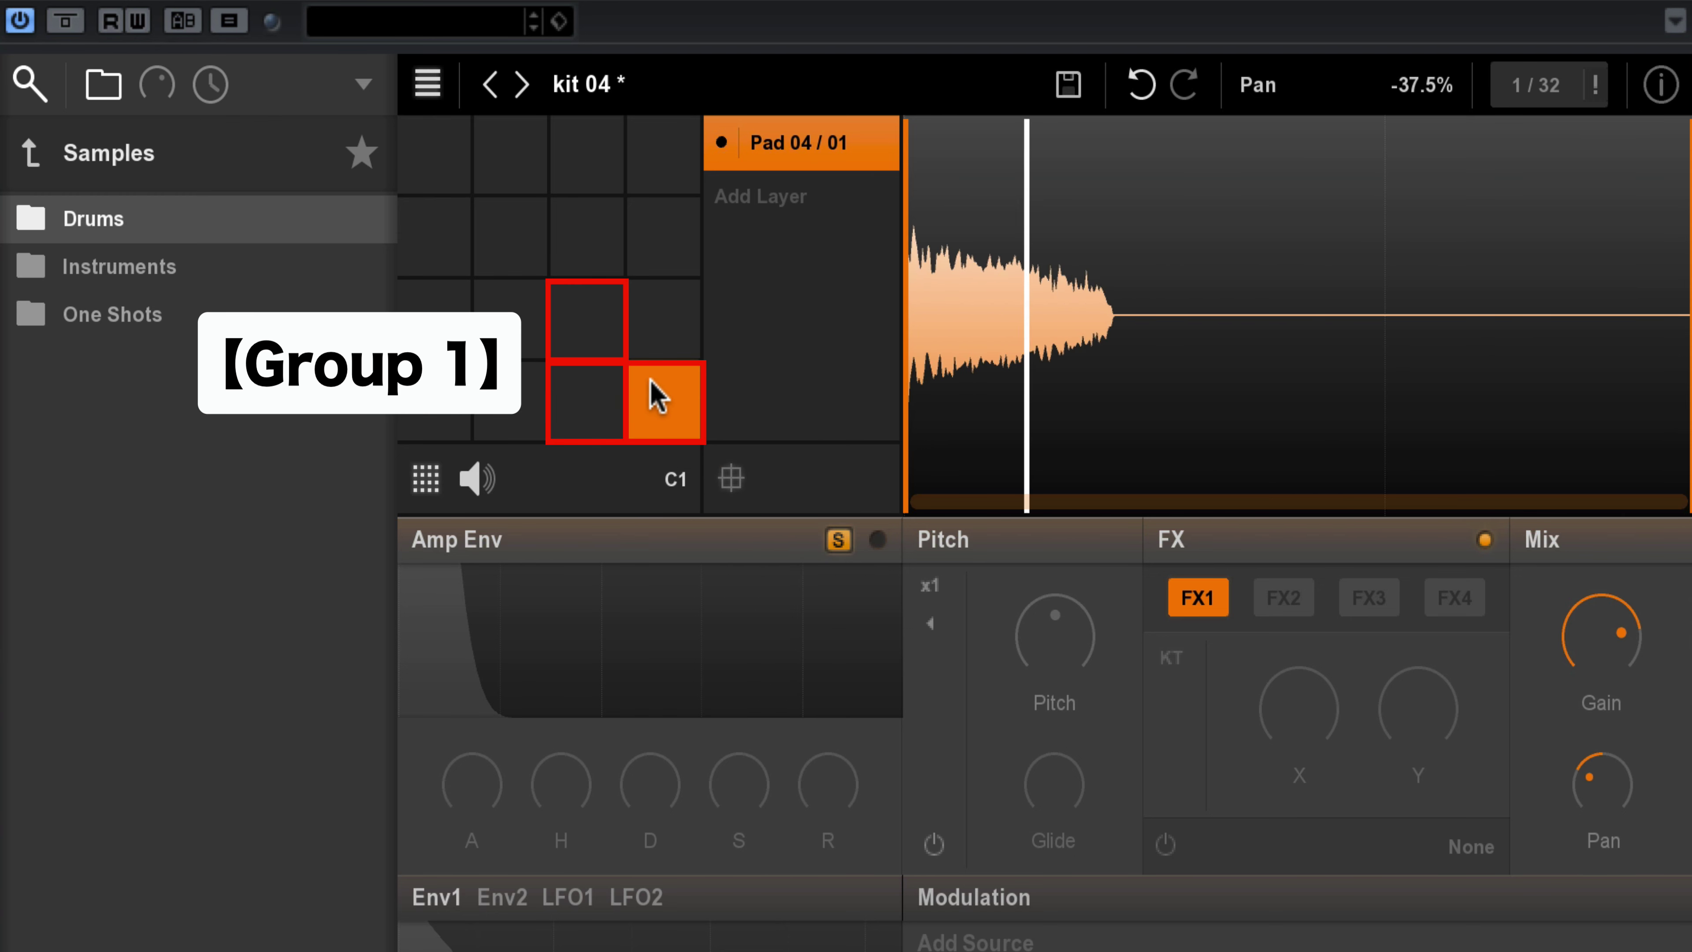
pyautogui.click(640, 400)
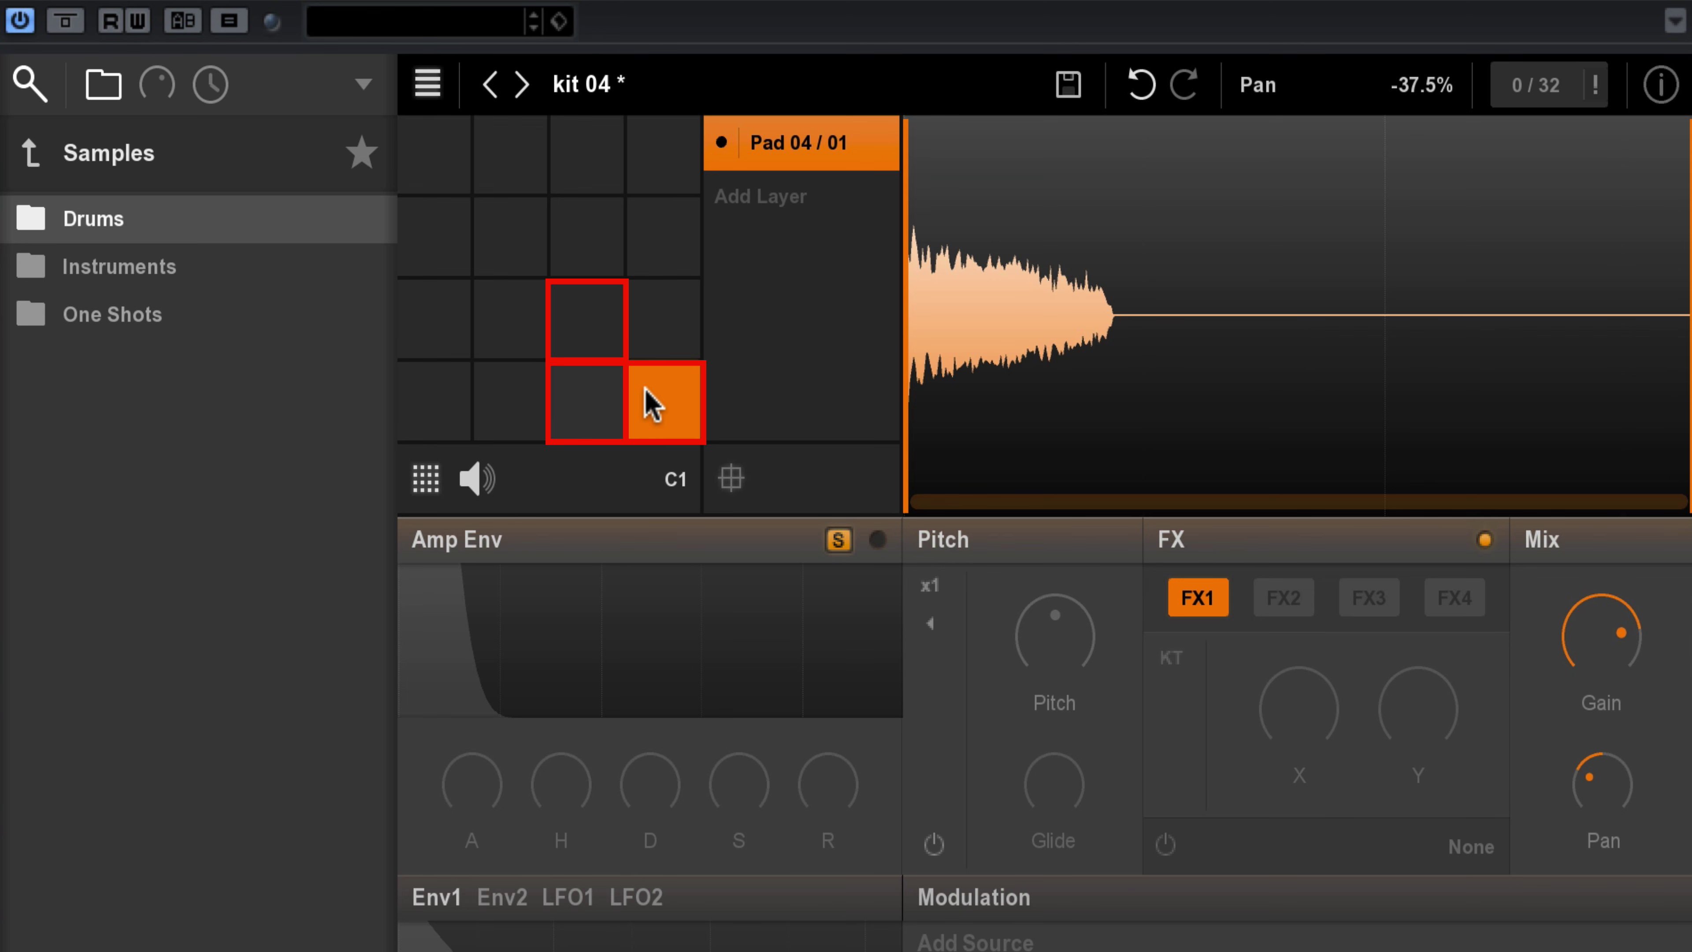
pyautogui.click(586, 328)
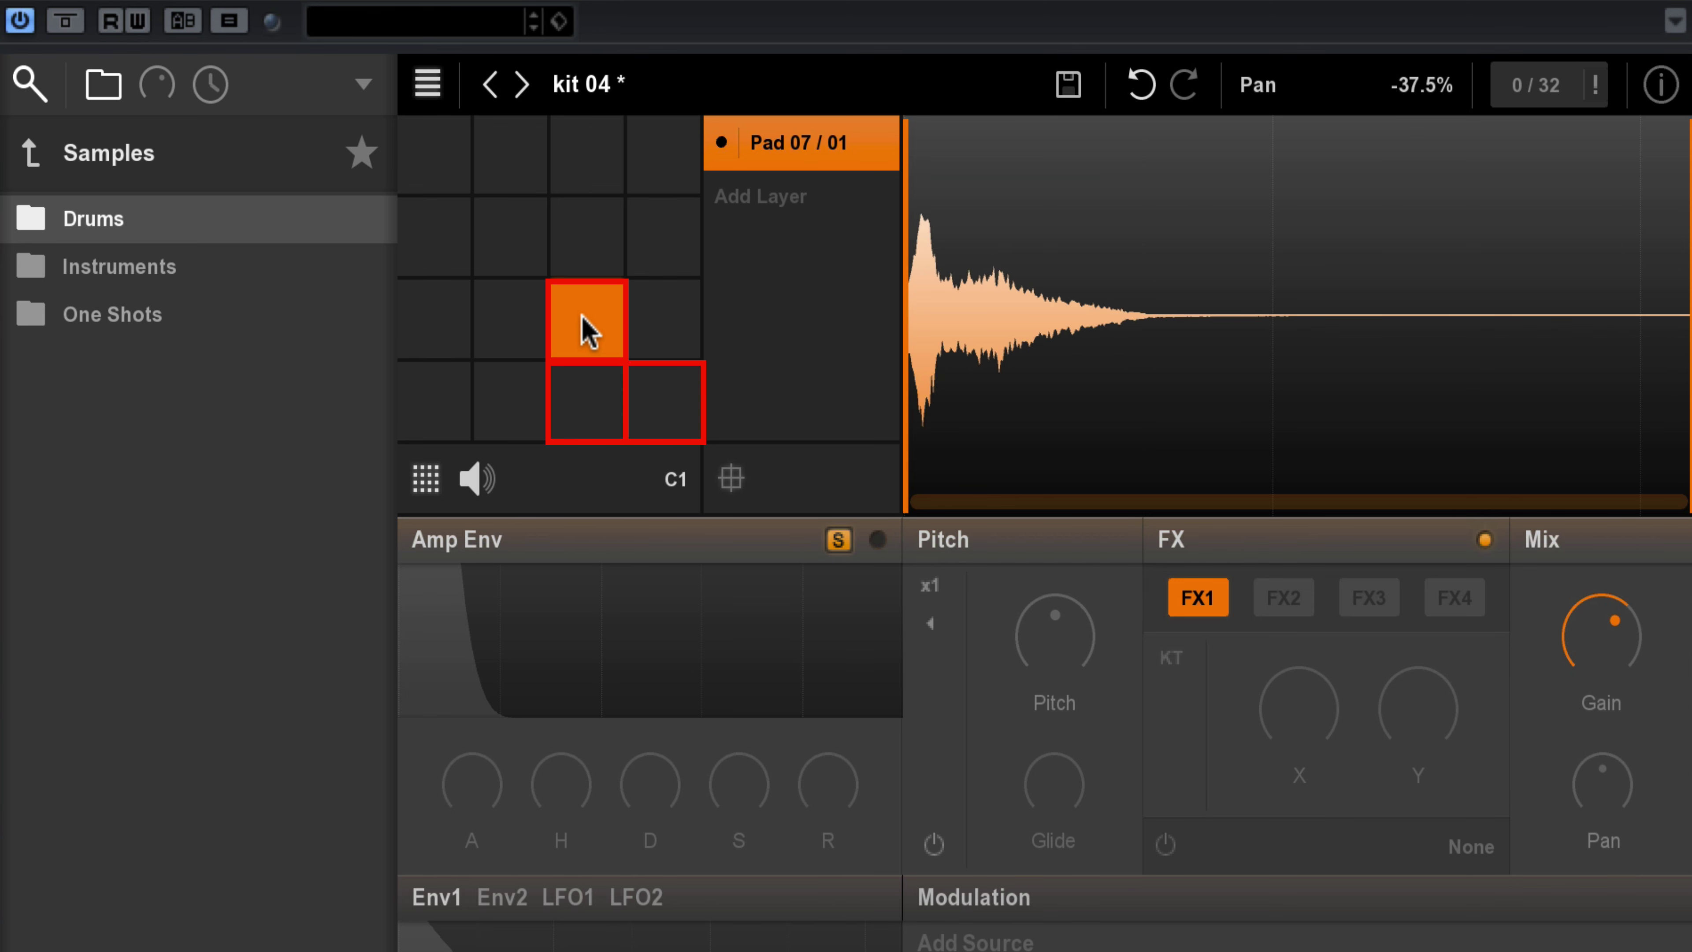
pyautogui.click(603, 400)
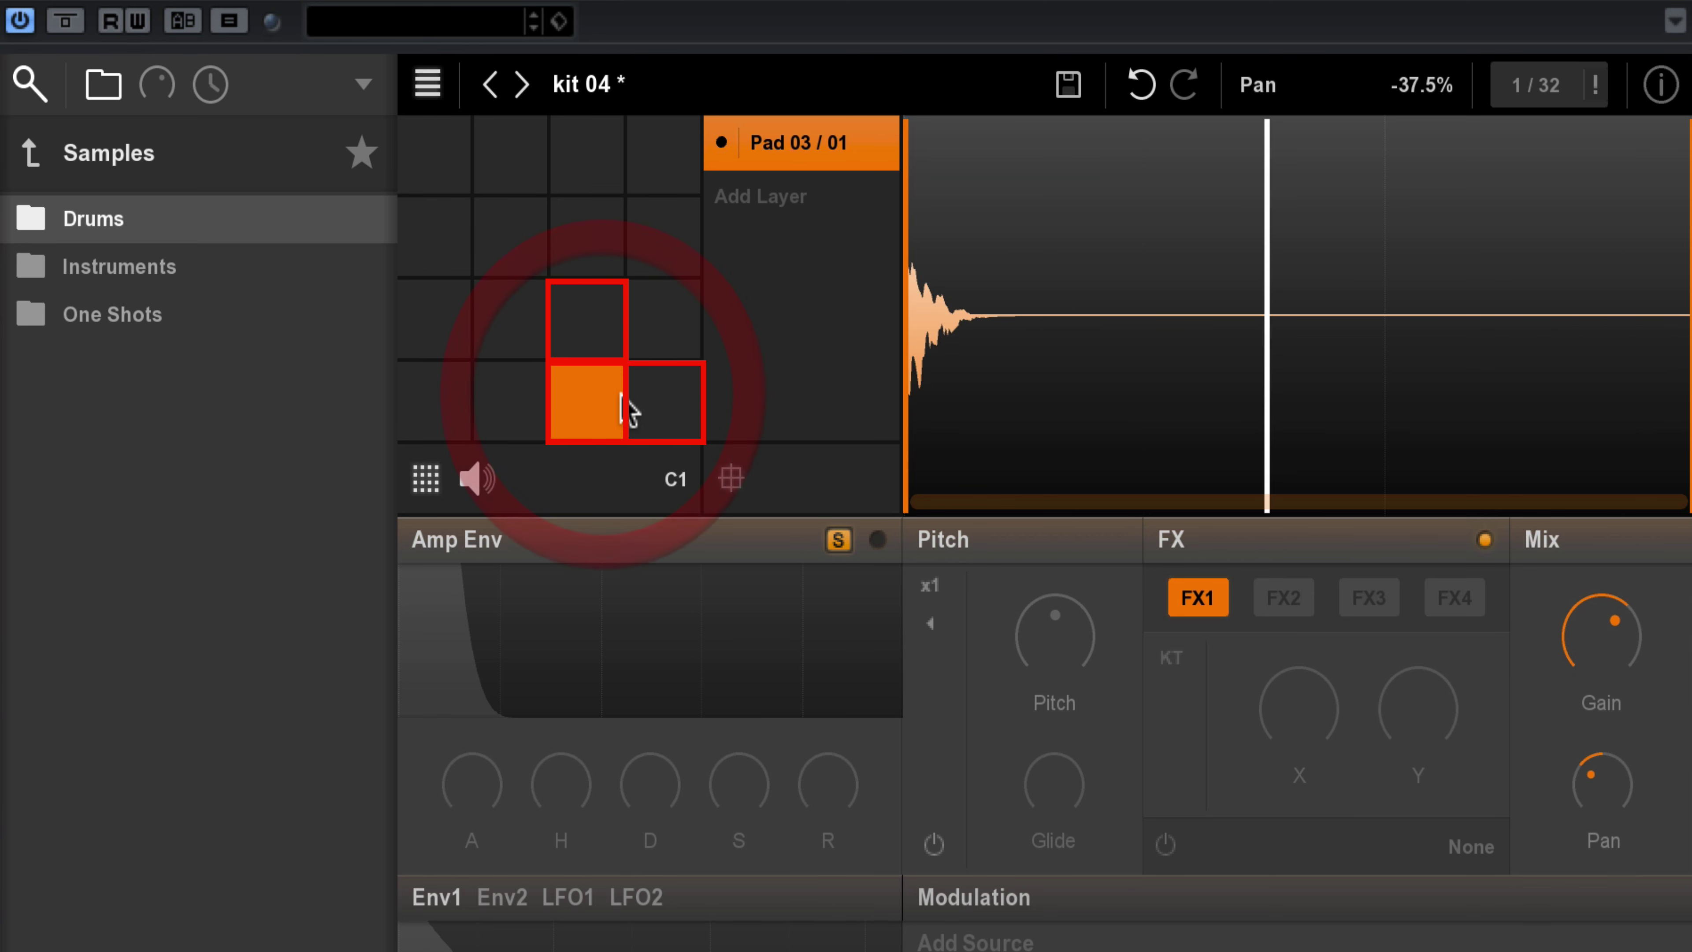
pyautogui.click(642, 394)
pyautogui.click(607, 336)
pyautogui.click(666, 400)
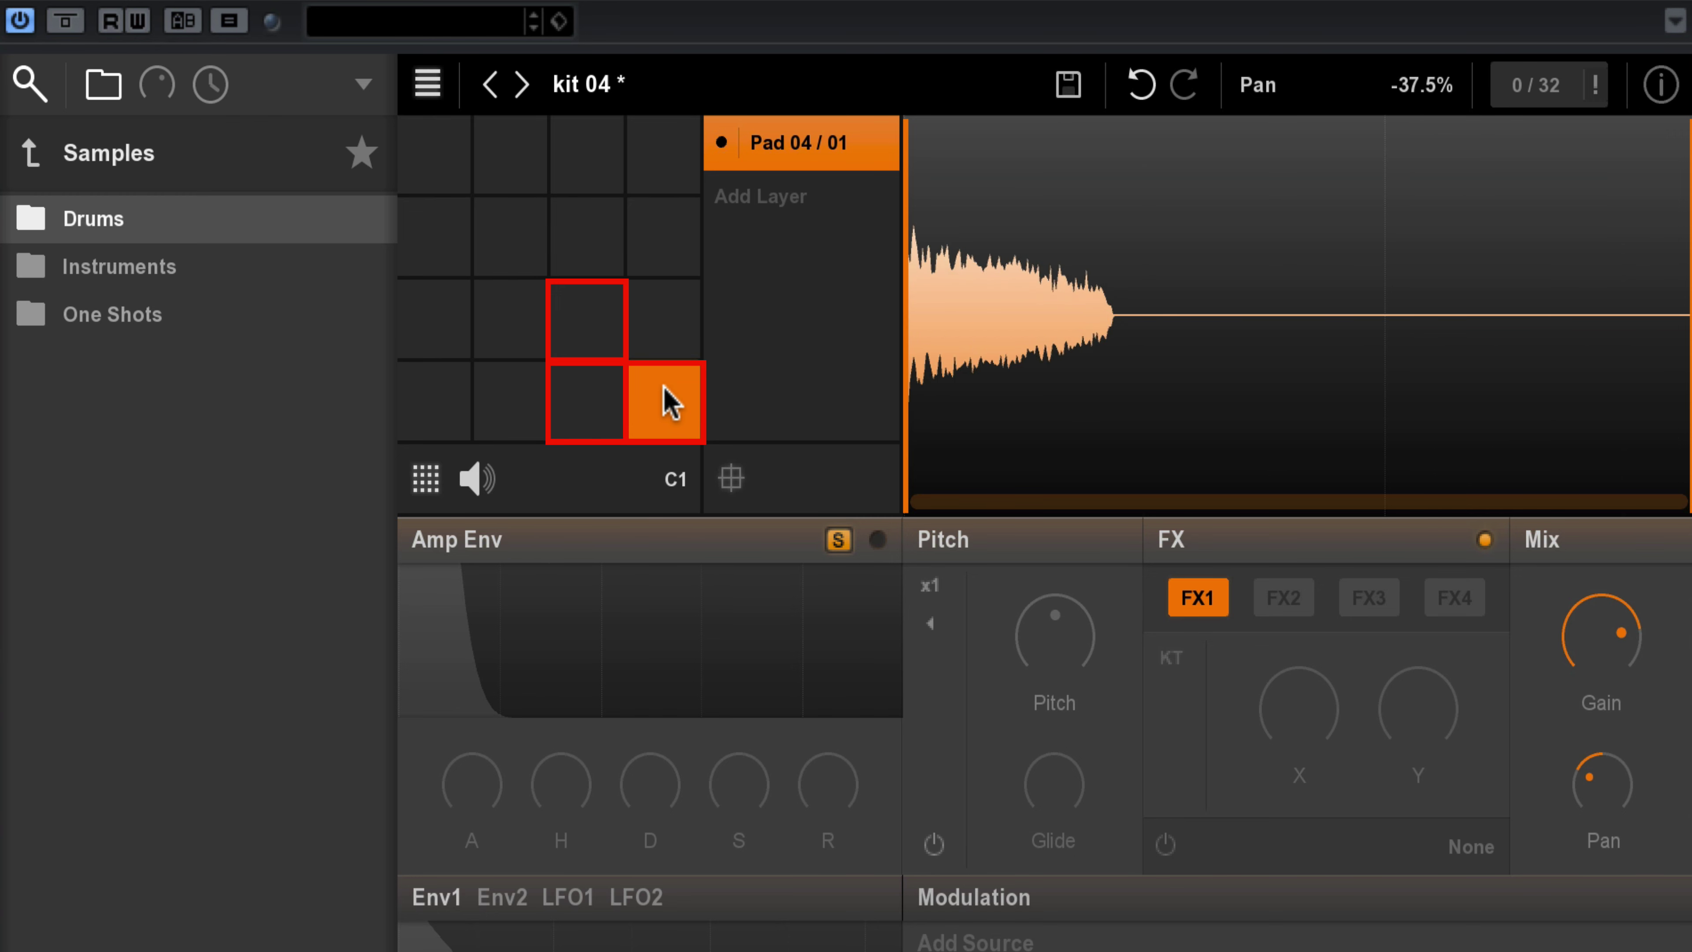
pyautogui.click(668, 402)
pyautogui.click(664, 386)
pyautogui.click(664, 386)
pyautogui.click(664, 387)
pyautogui.click(663, 387)
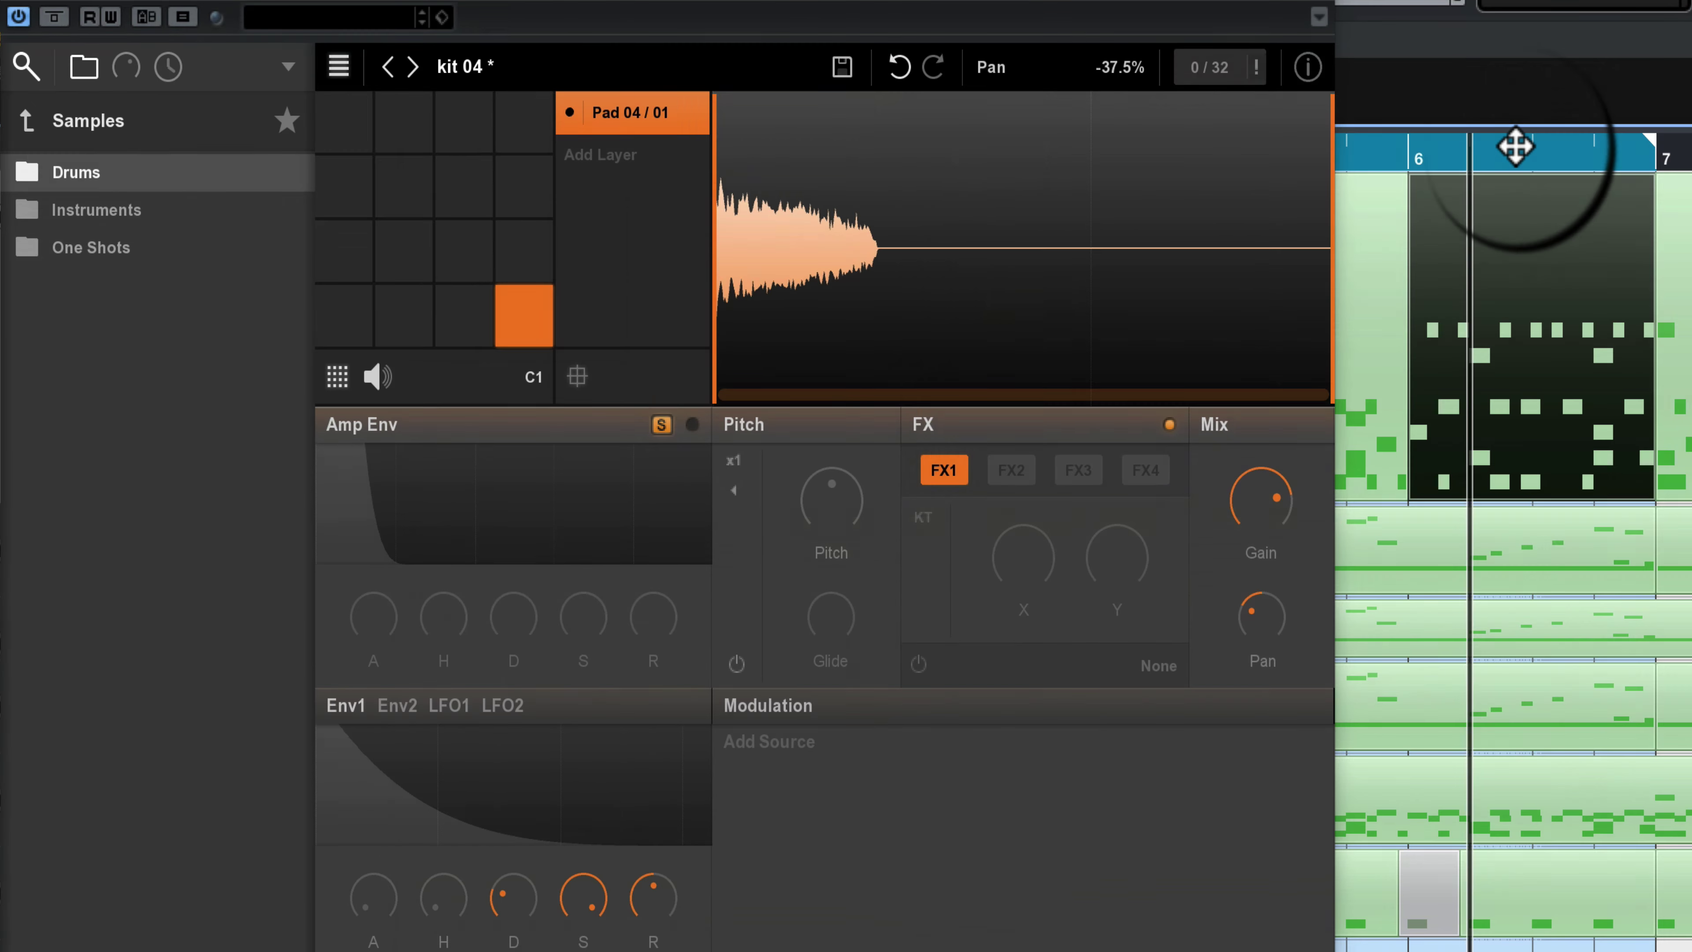
# Play back the drum pattern in the project around bar 6 to examine the hi-hats with choke enabled
pyautogui.press('space')
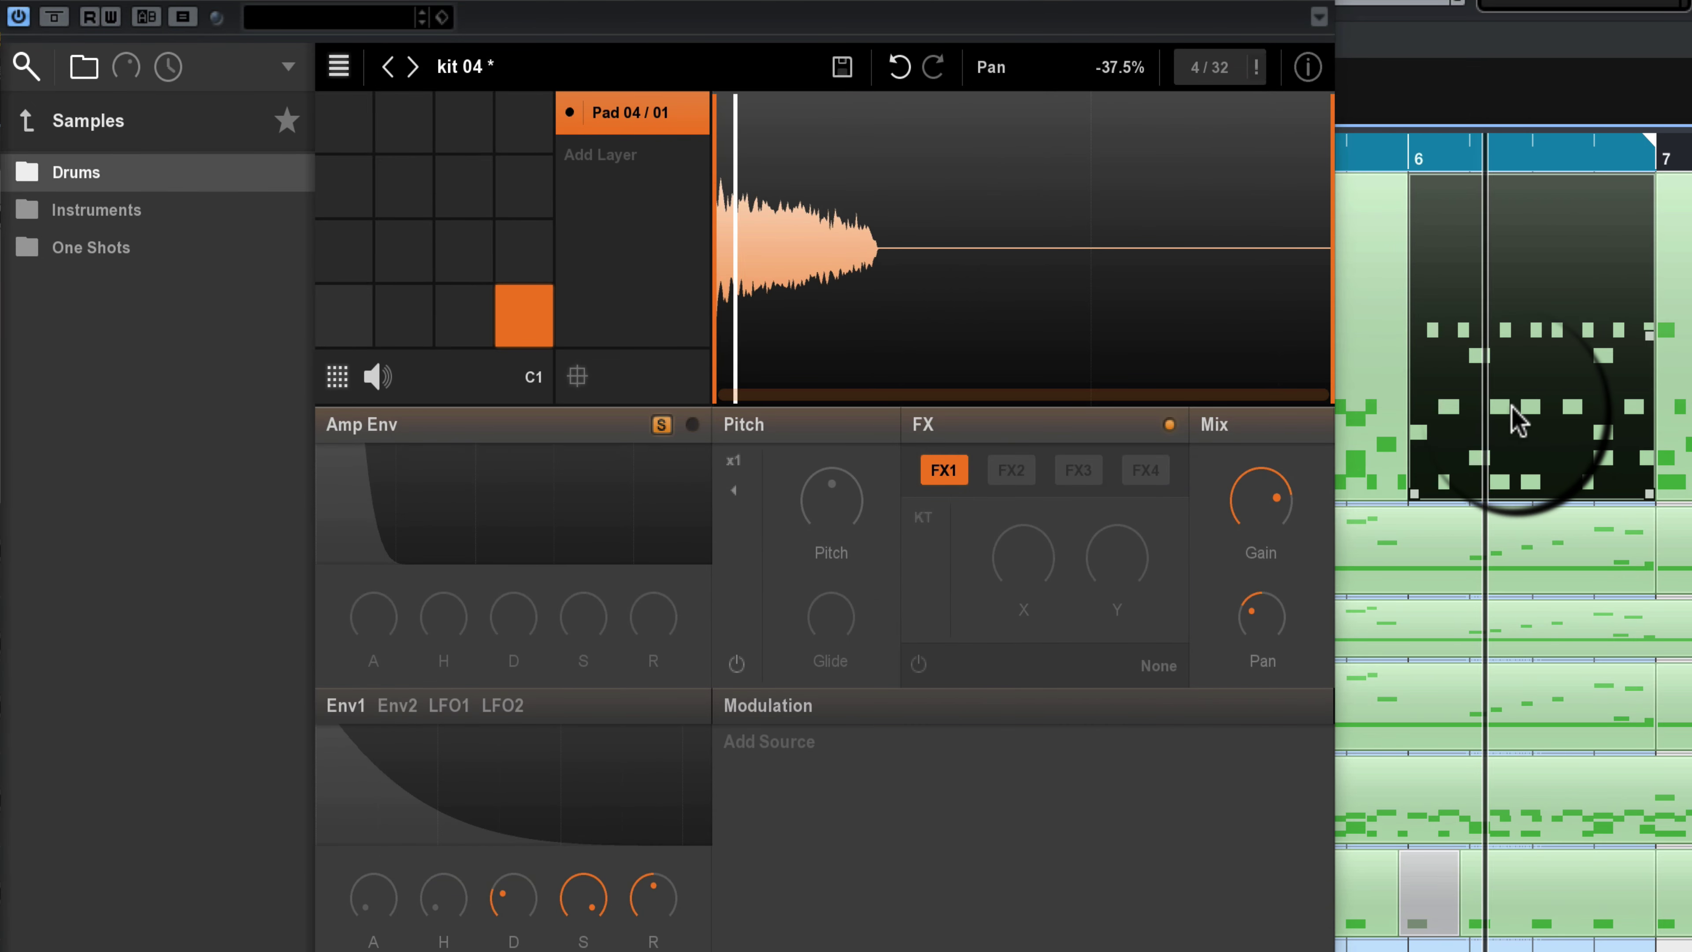
pyautogui.press('space')
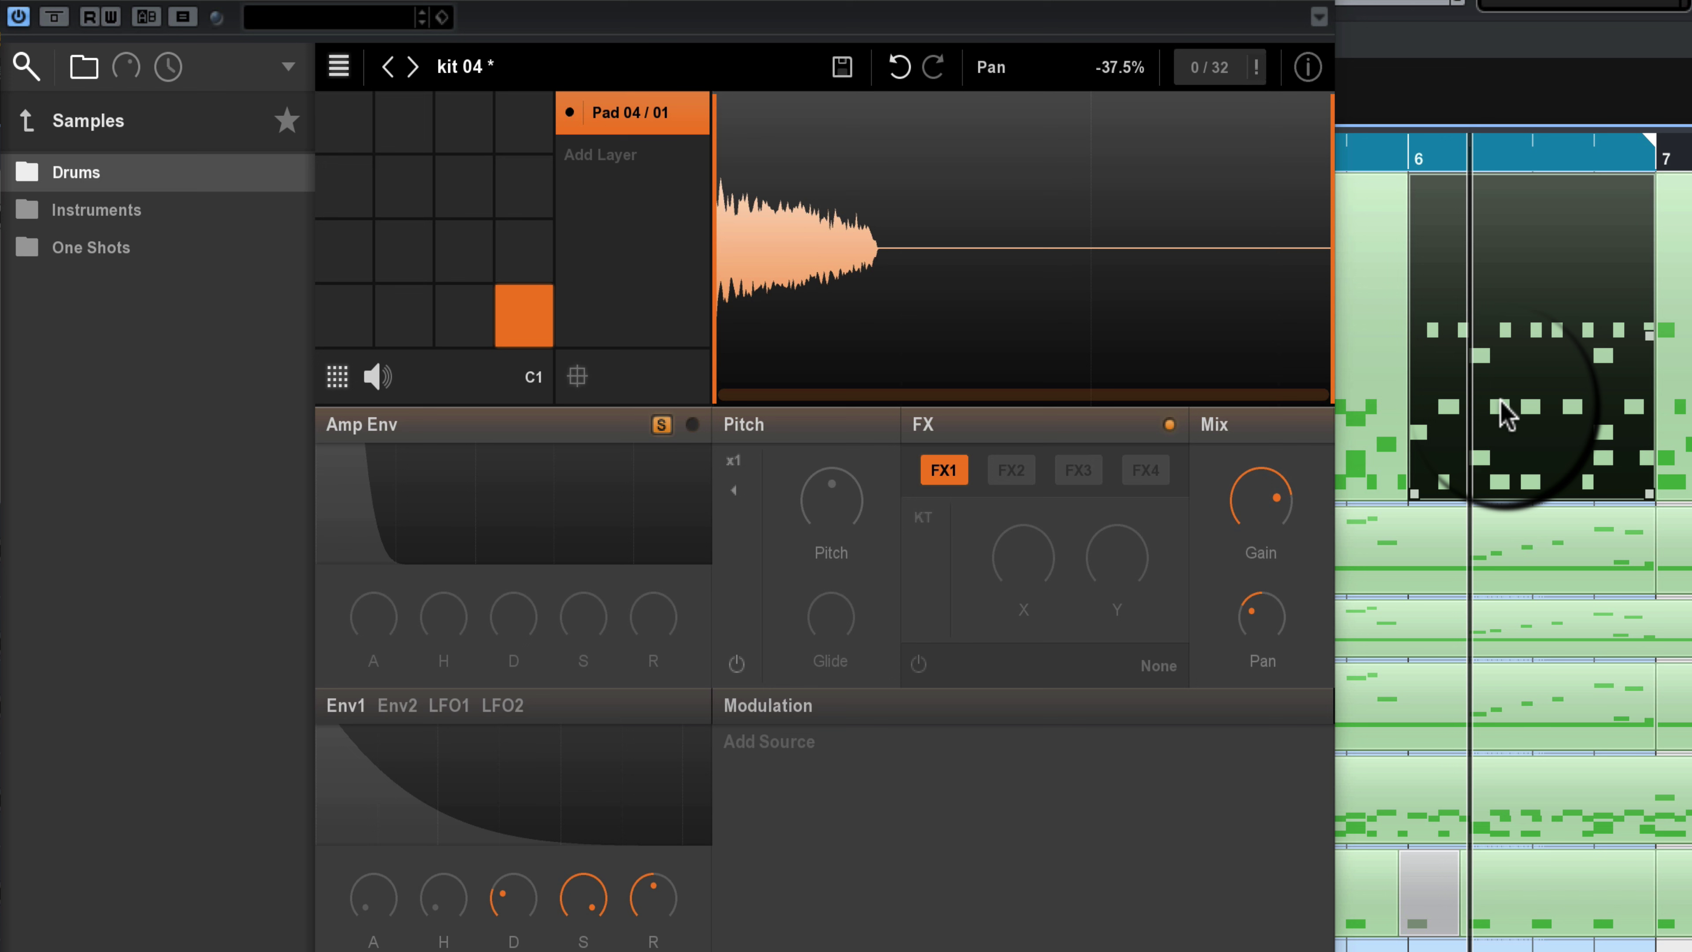
pyautogui.press('space')
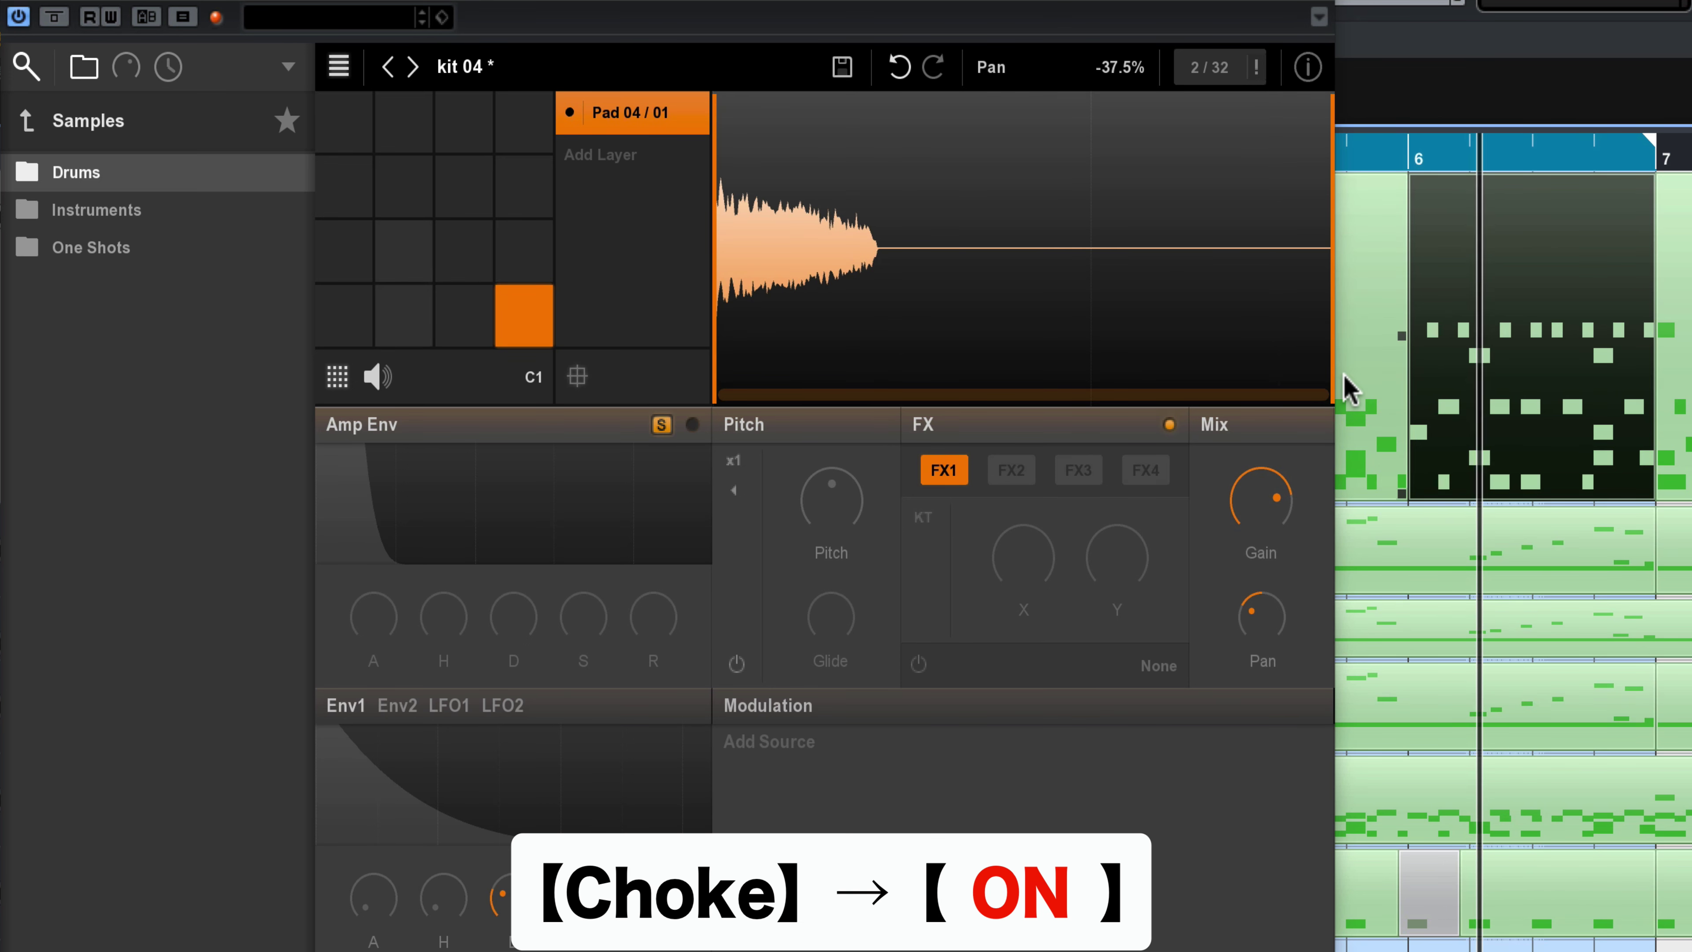
pyautogui.press('space')
# Turn choke off for pad 04, play the pattern again for comparison, and reopen the pad's options
pyautogui.rightClick(530, 320)
pyautogui.moveTo(620, 333)
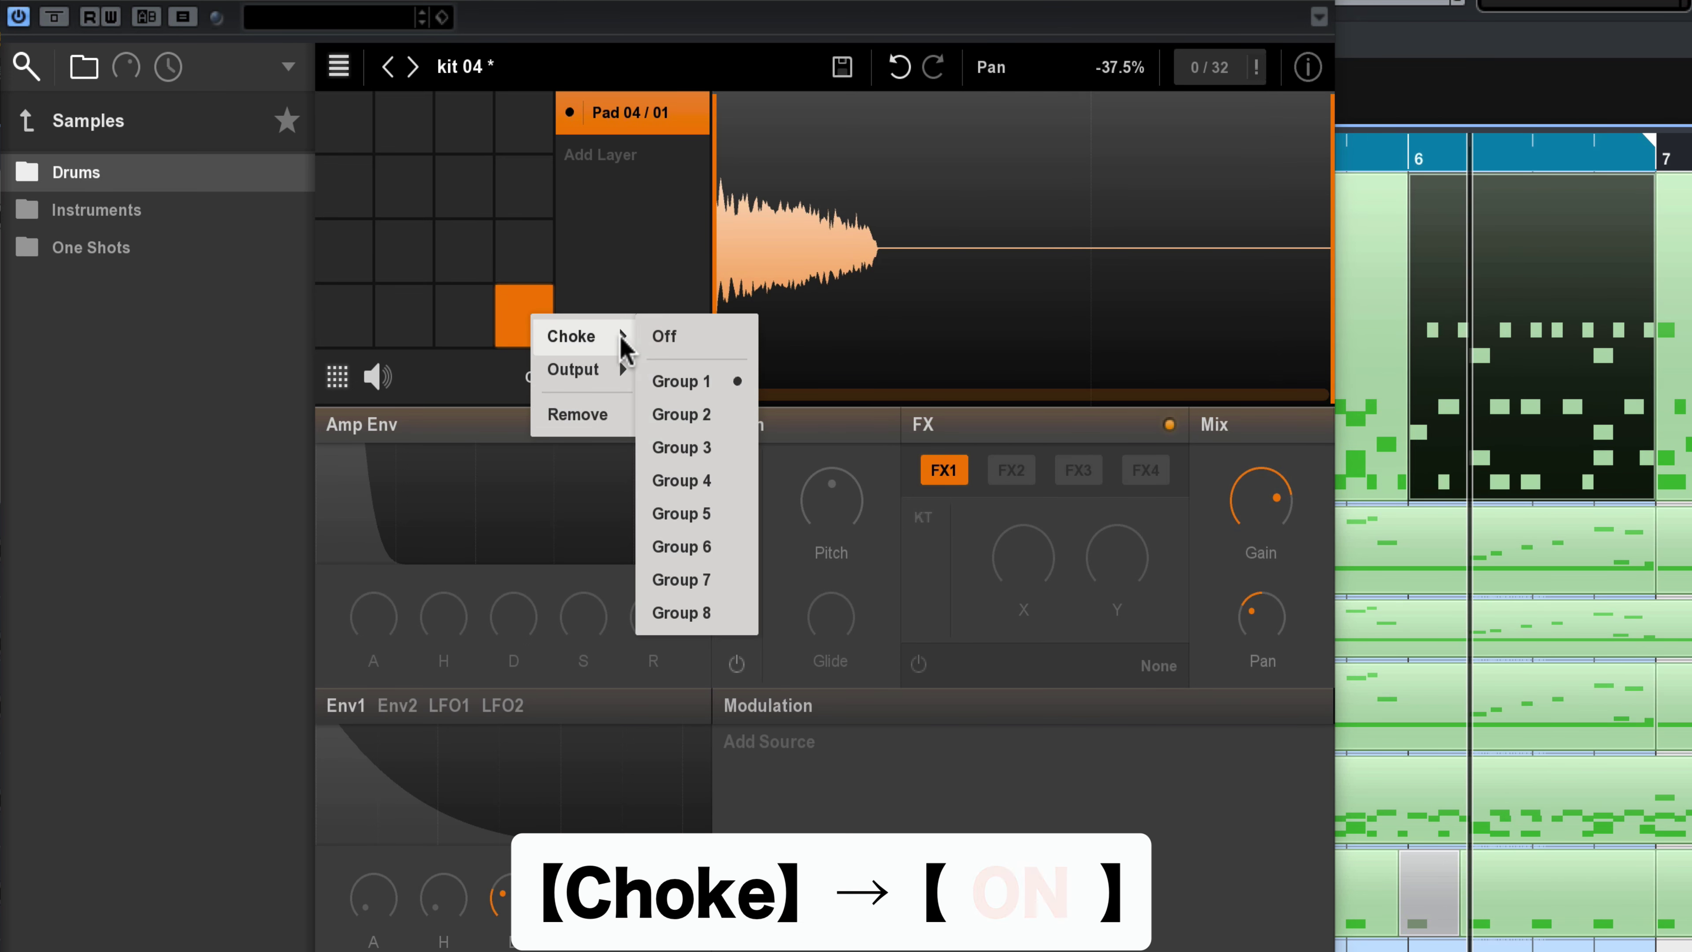
pyautogui.click(678, 337)
pyautogui.press('space')
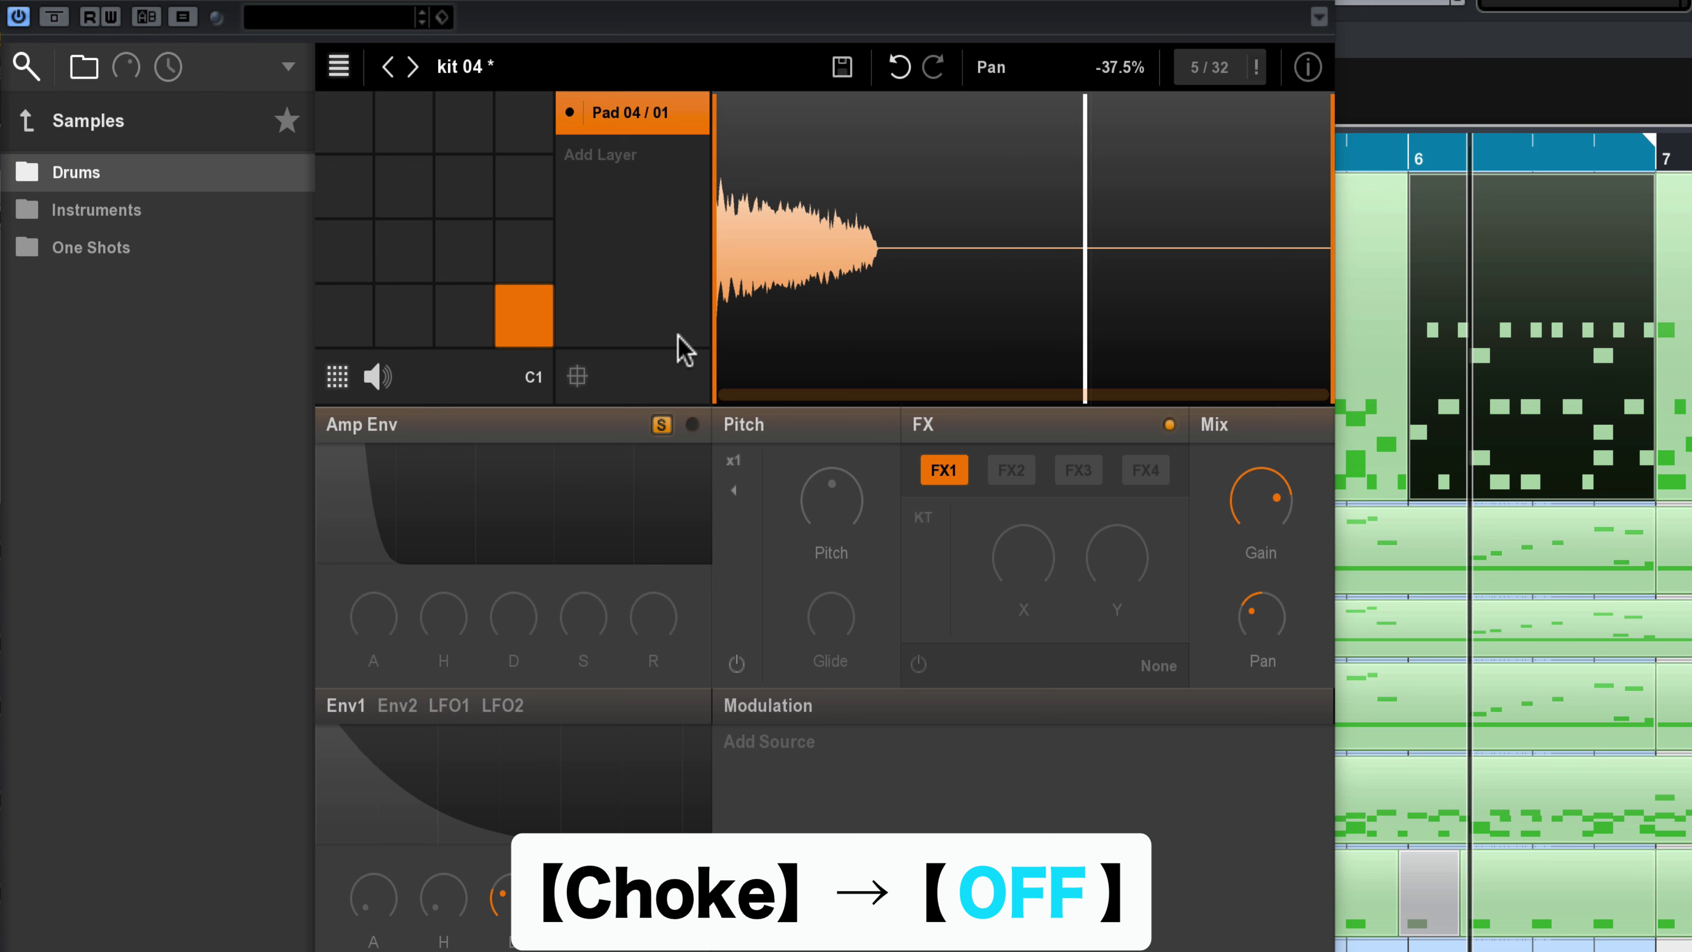
pyautogui.rightClick(524, 330)
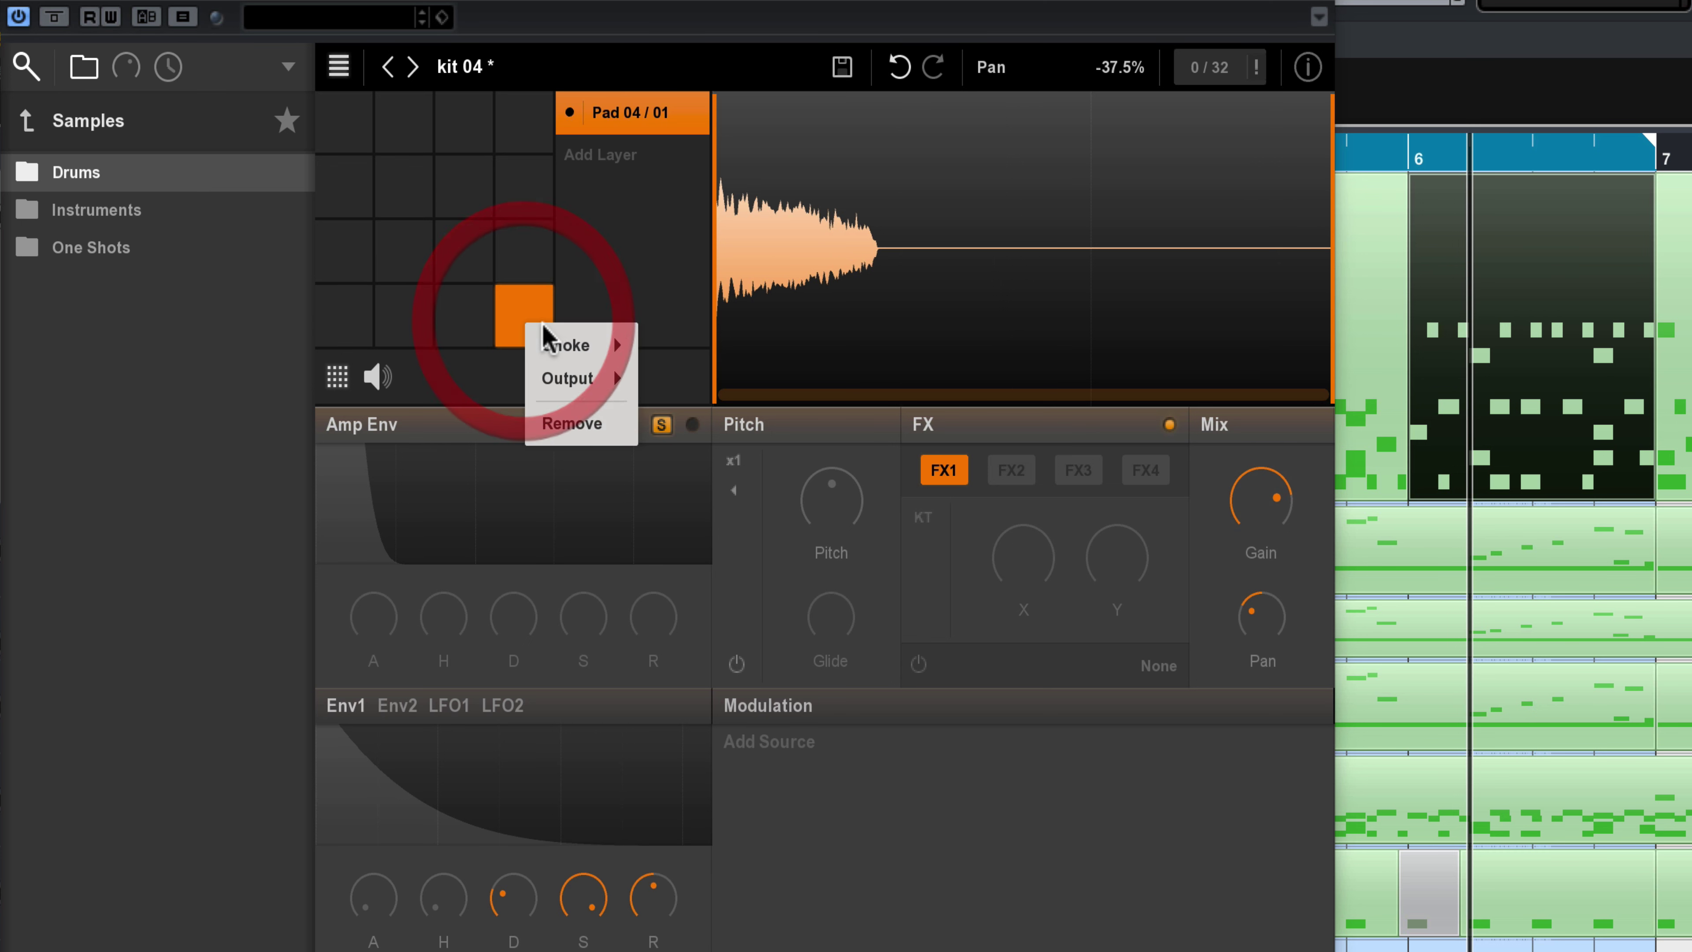
pyautogui.click(537, 323)
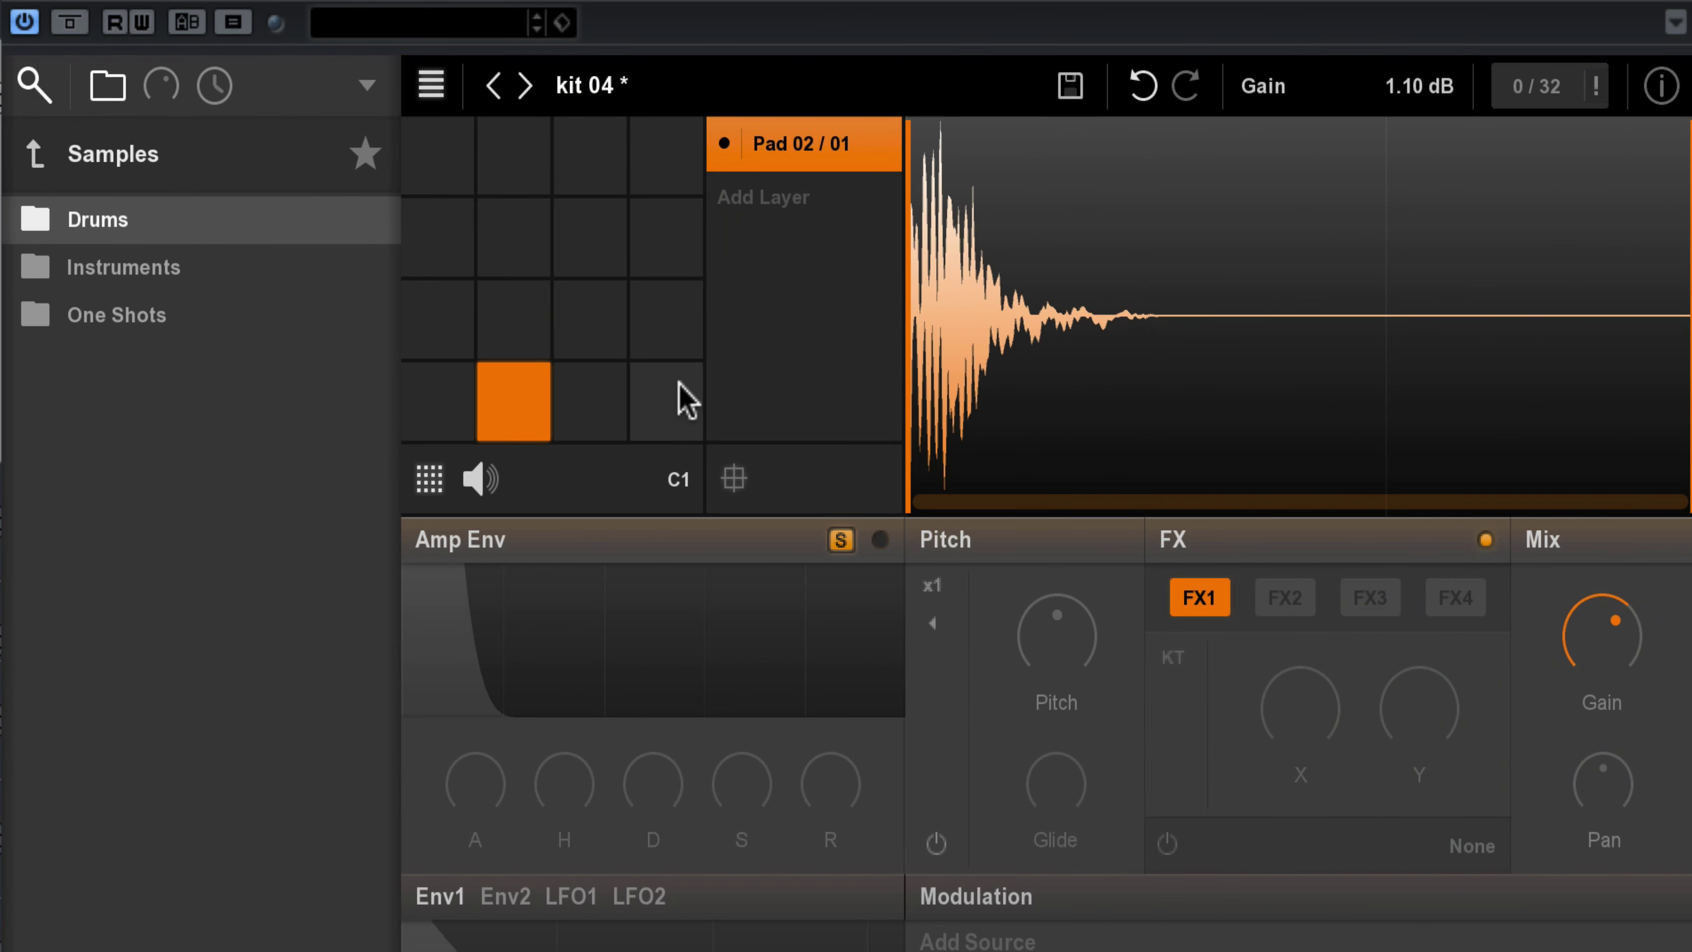
# Add a second layer to pad 02 and open the Clap folder of the drum samples
pyautogui.click(517, 416)
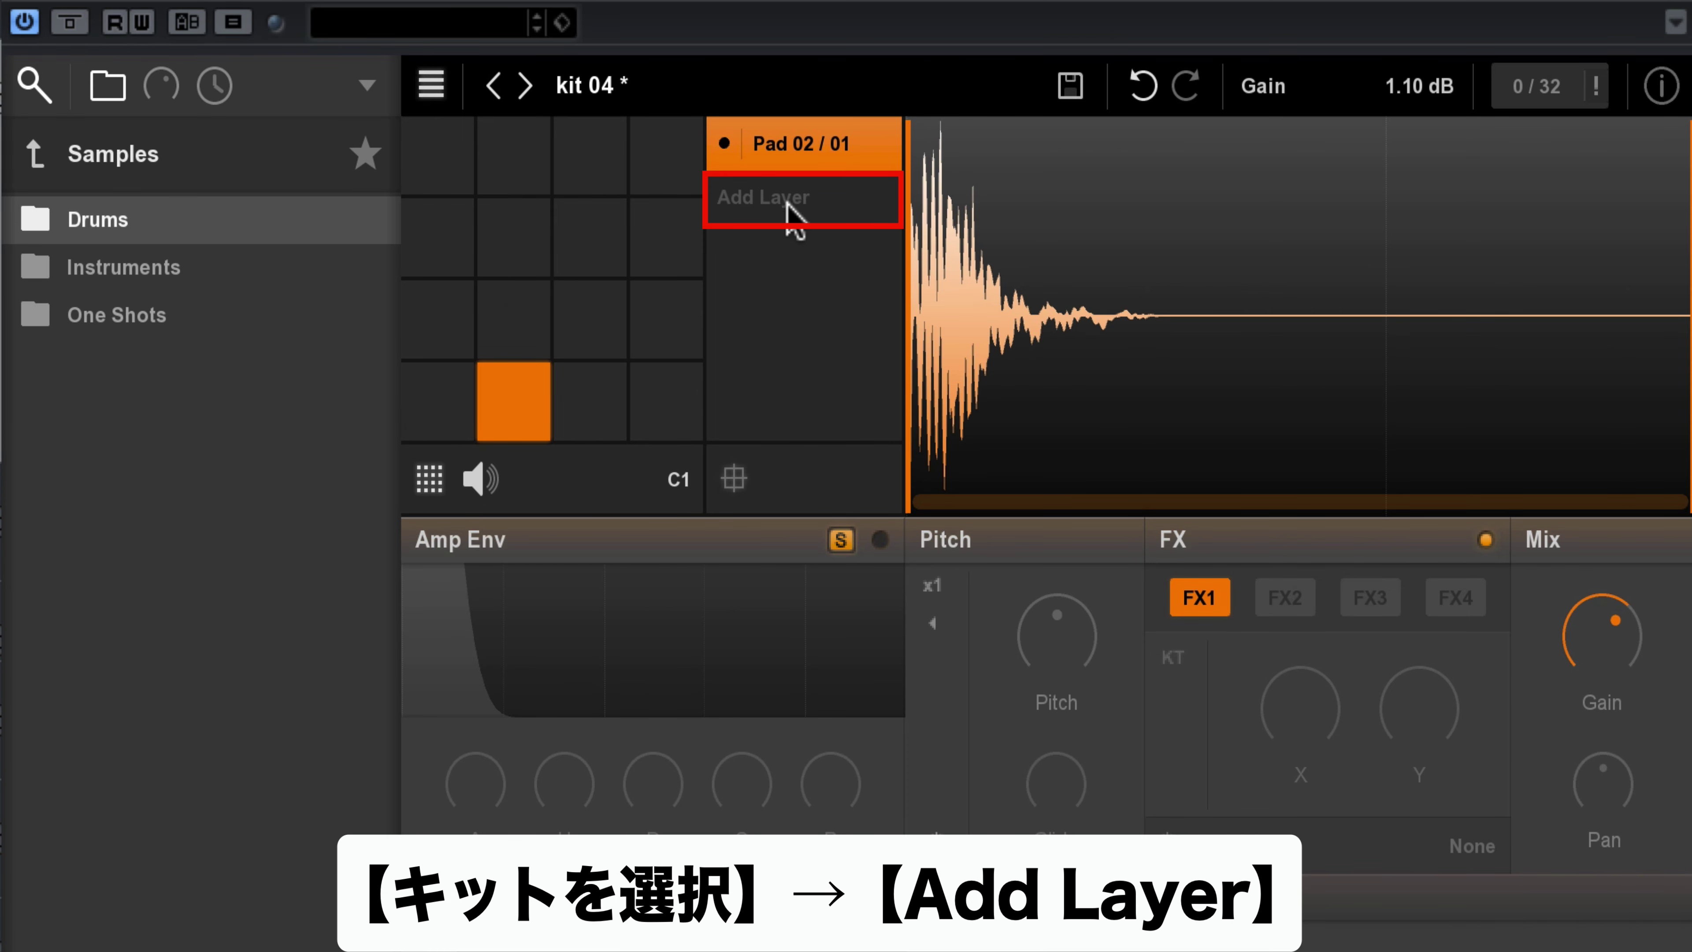
pyautogui.click(764, 204)
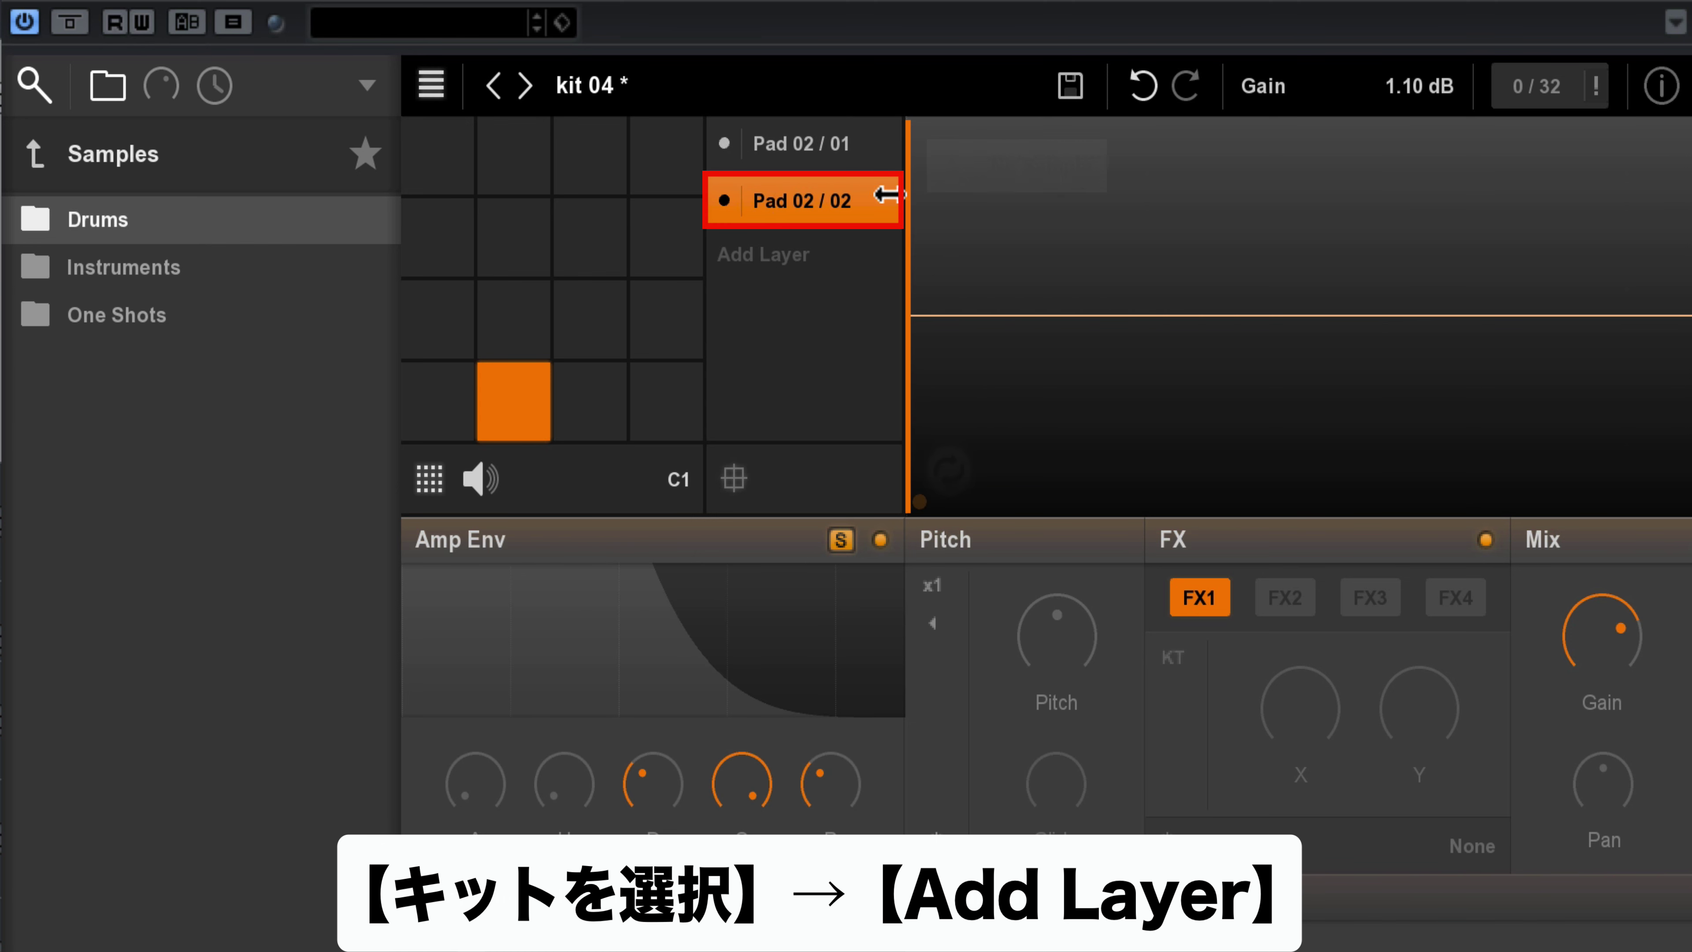
pyautogui.click(82, 260)
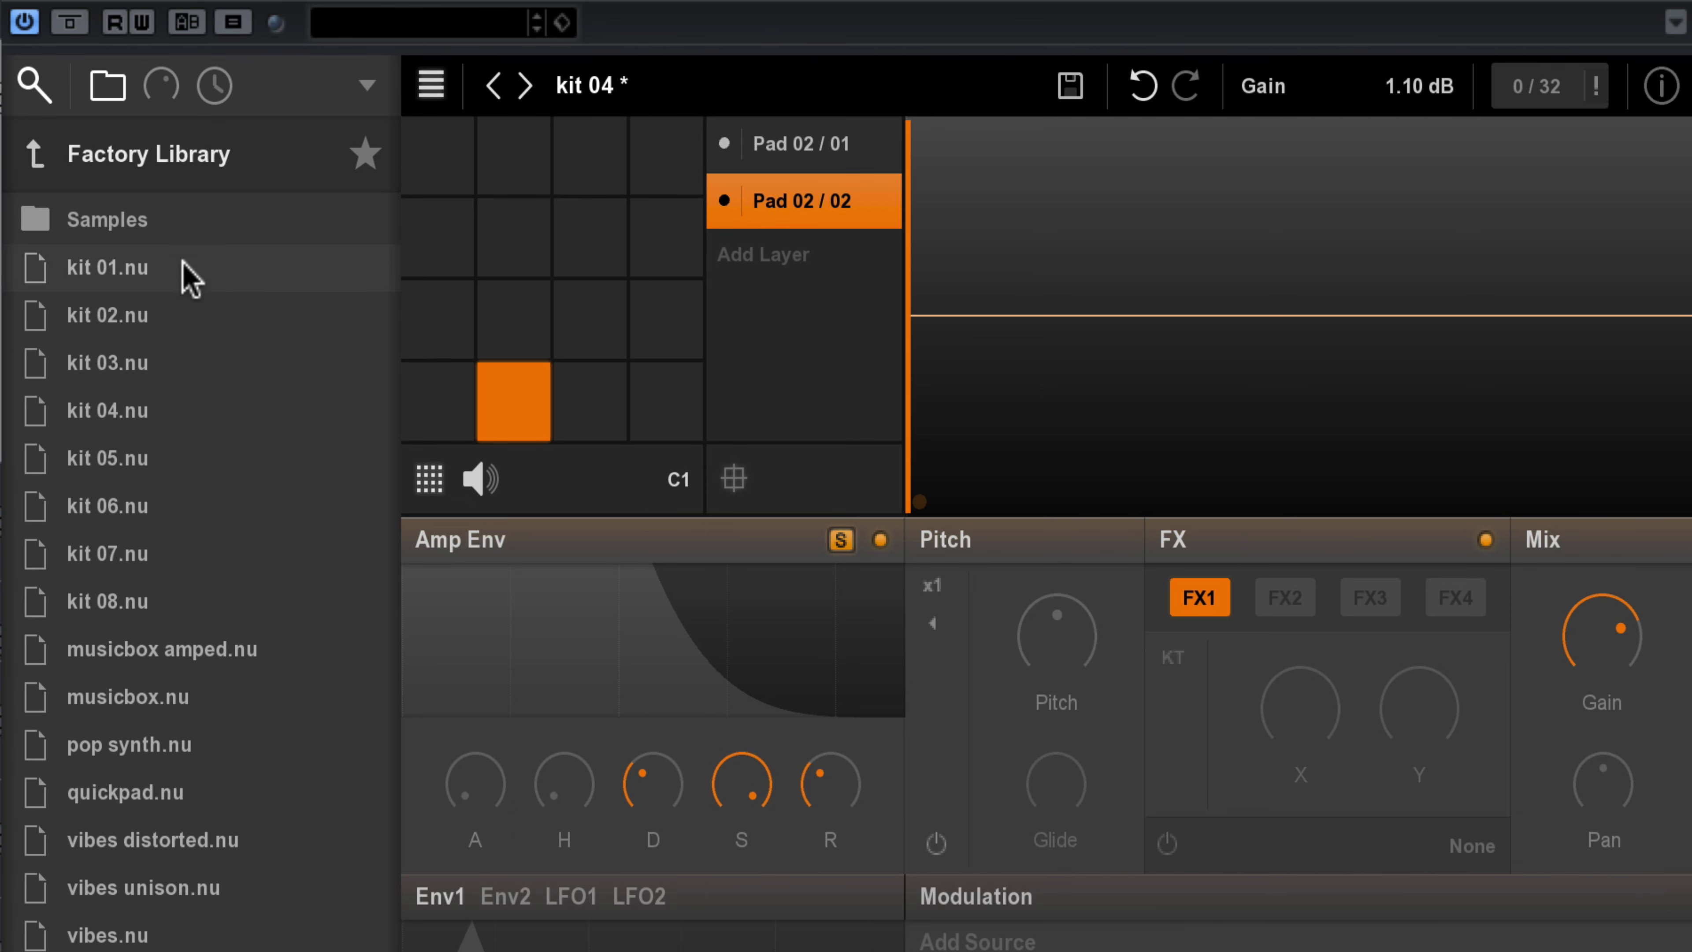
pyautogui.click(153, 220)
pyautogui.click(135, 229)
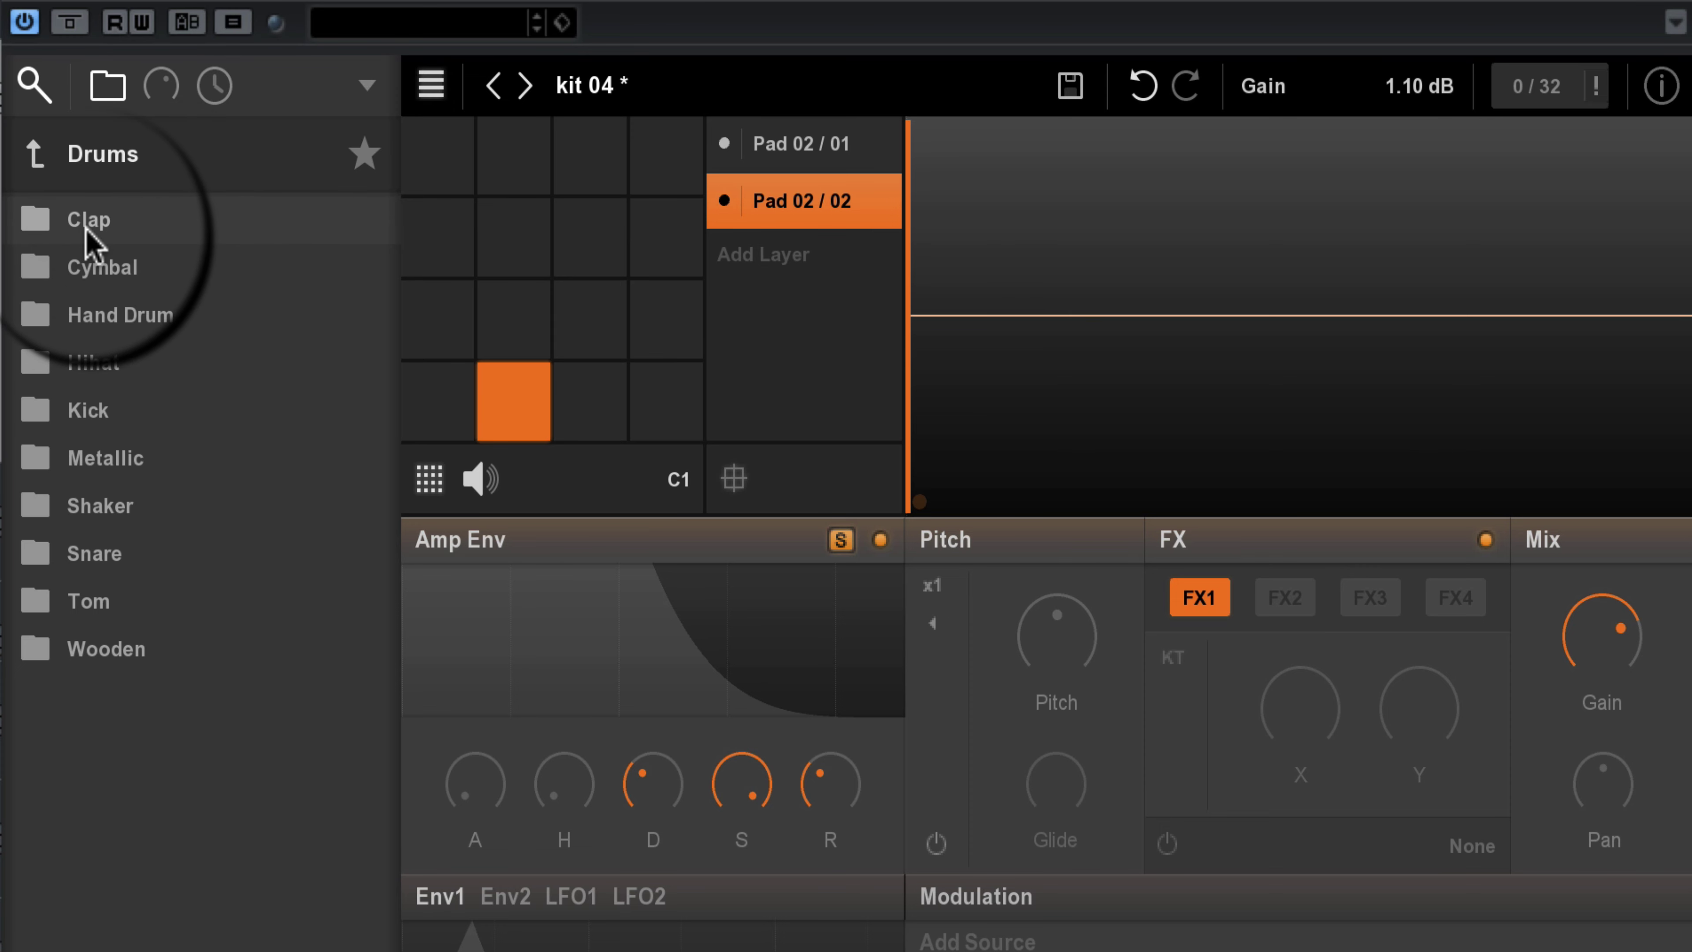
pyautogui.click(87, 230)
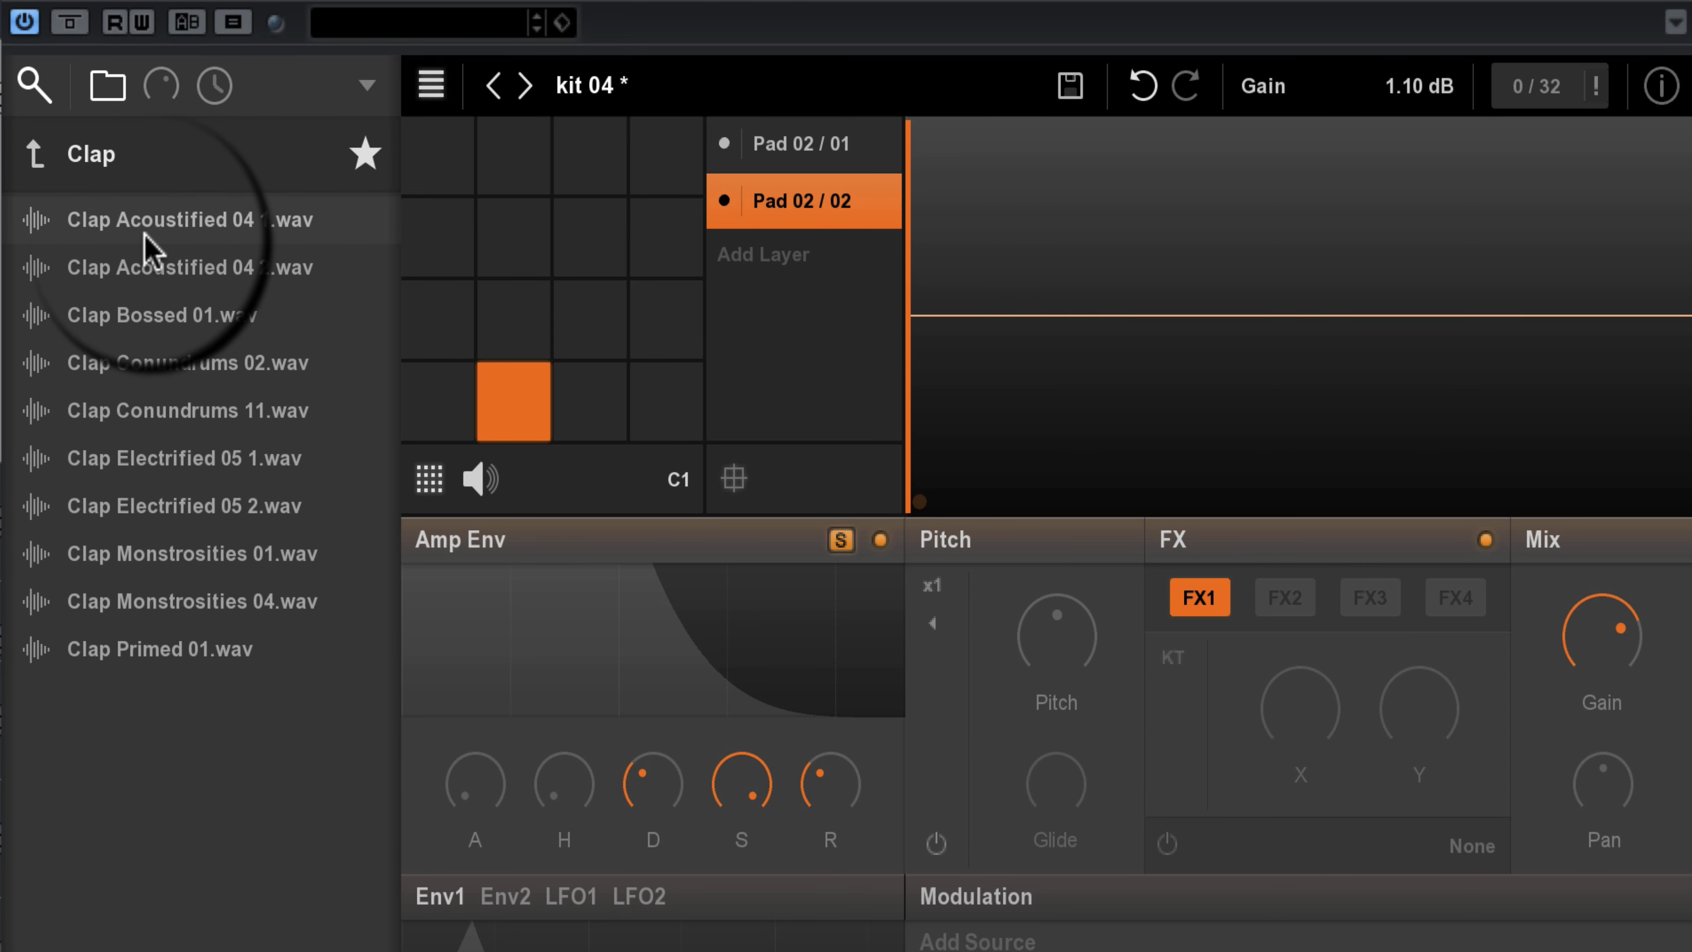
# Audition several clap samples and load Clap Monstrosities 01.wav into the second layer of pad 02
pyautogui.click(148, 233)
pyautogui.click(170, 268)
pyautogui.click(170, 313)
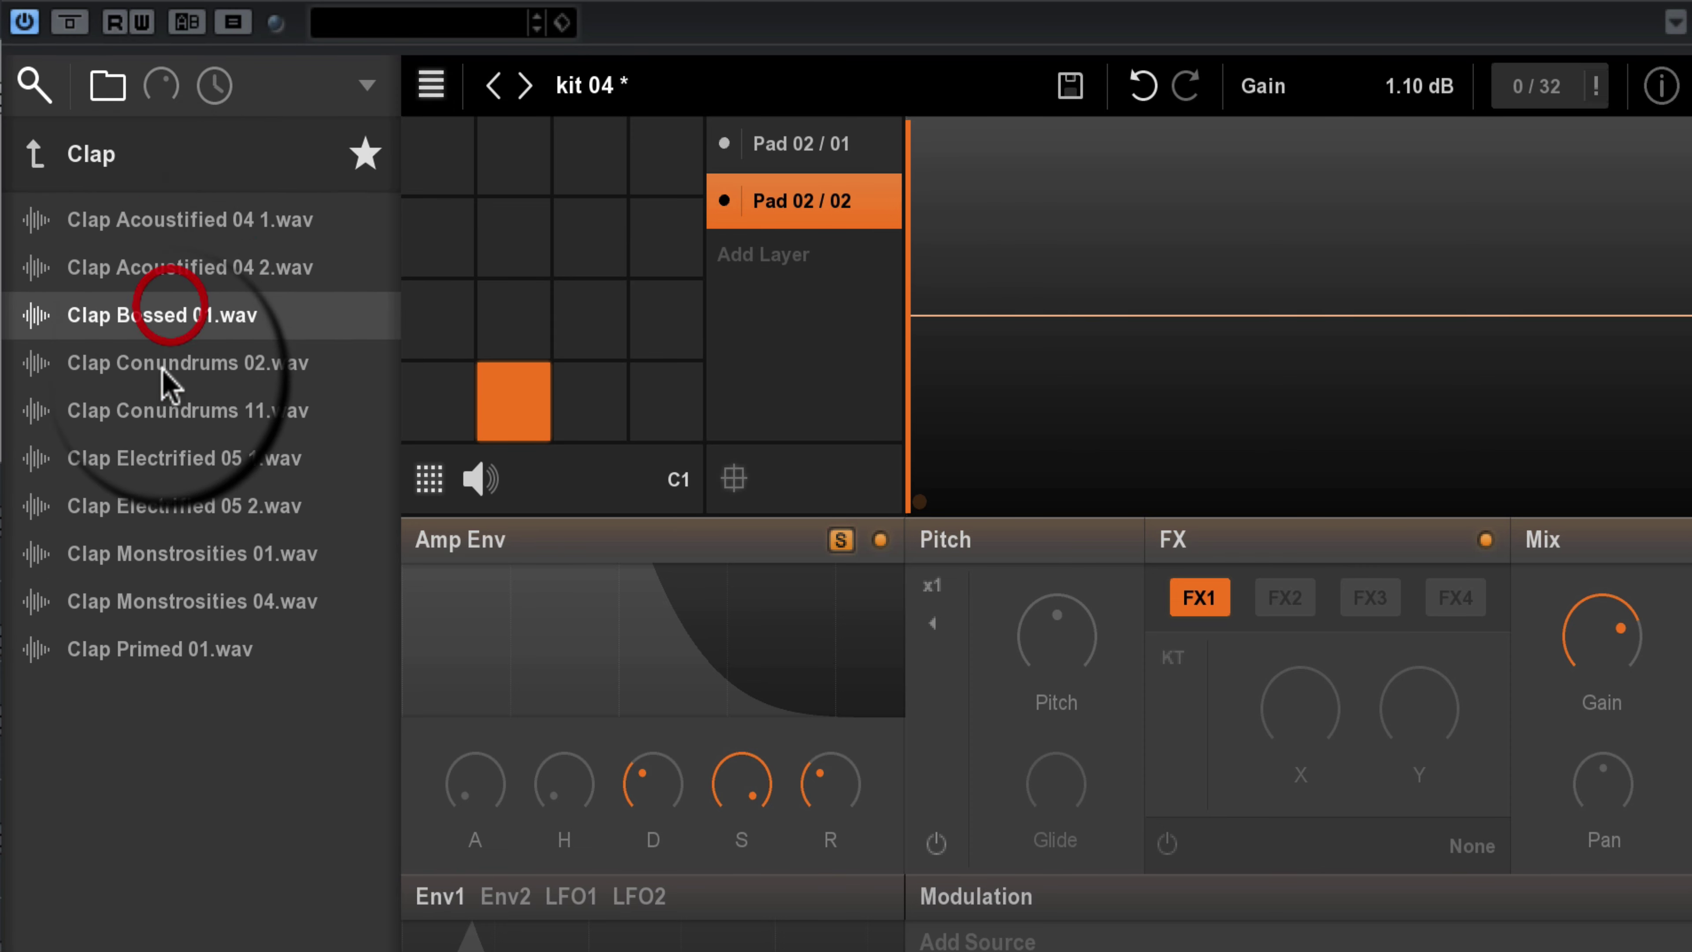
pyautogui.click(167, 373)
pyautogui.click(160, 460)
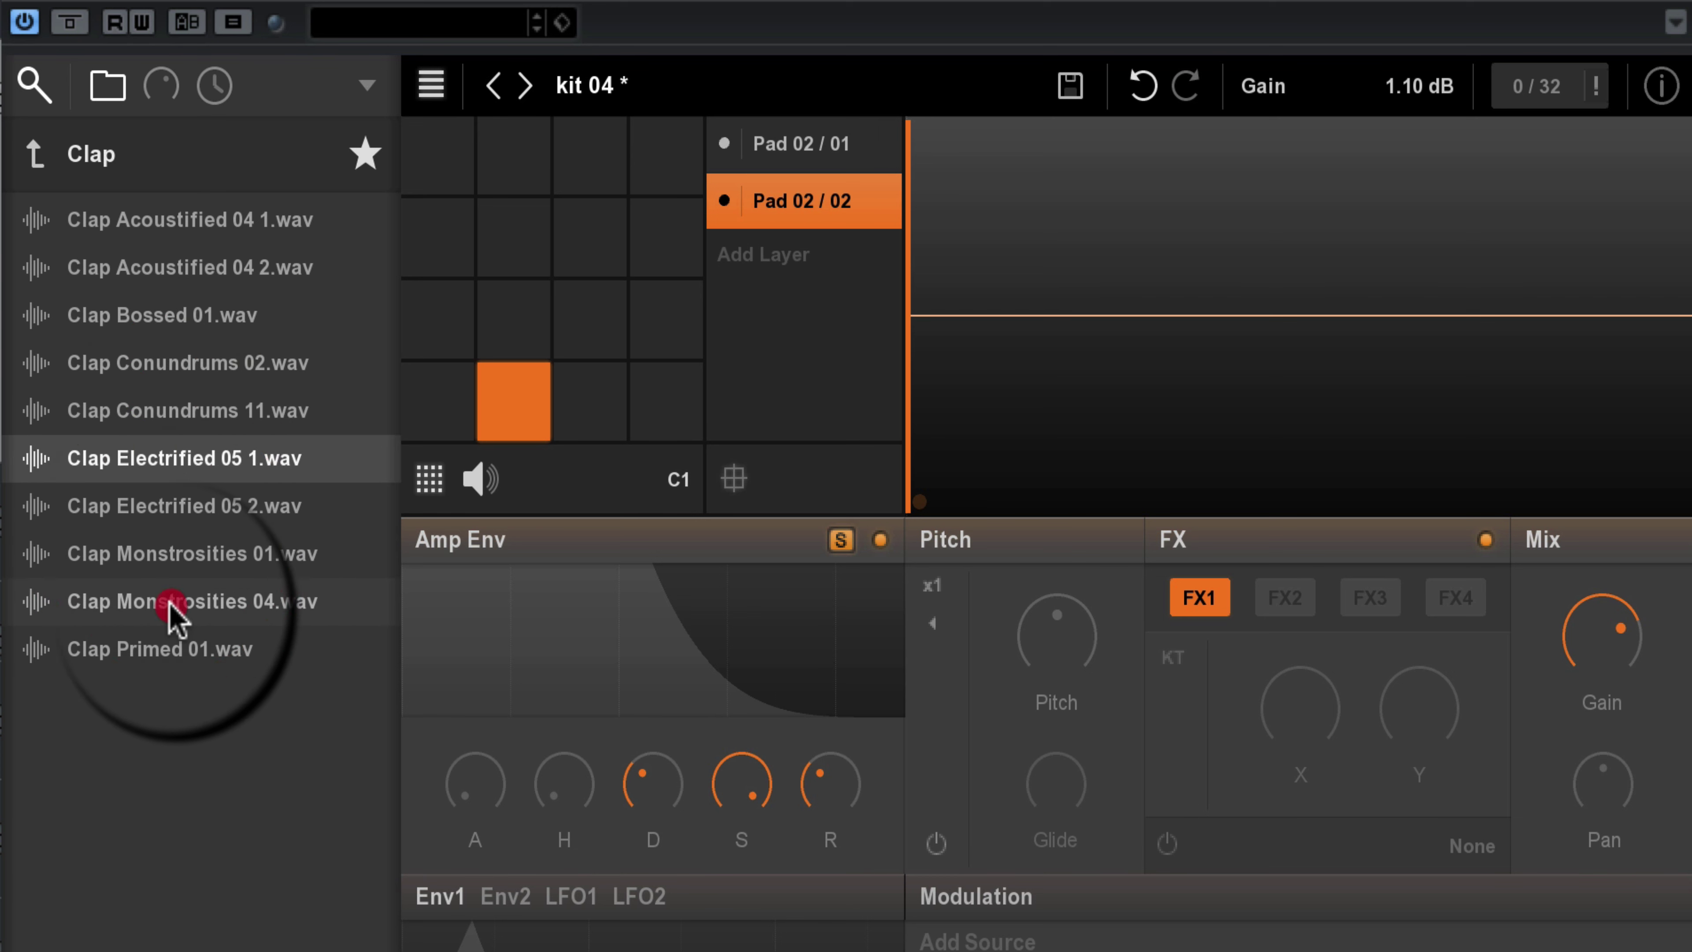
pyautogui.click(175, 615)
pyautogui.click(170, 557)
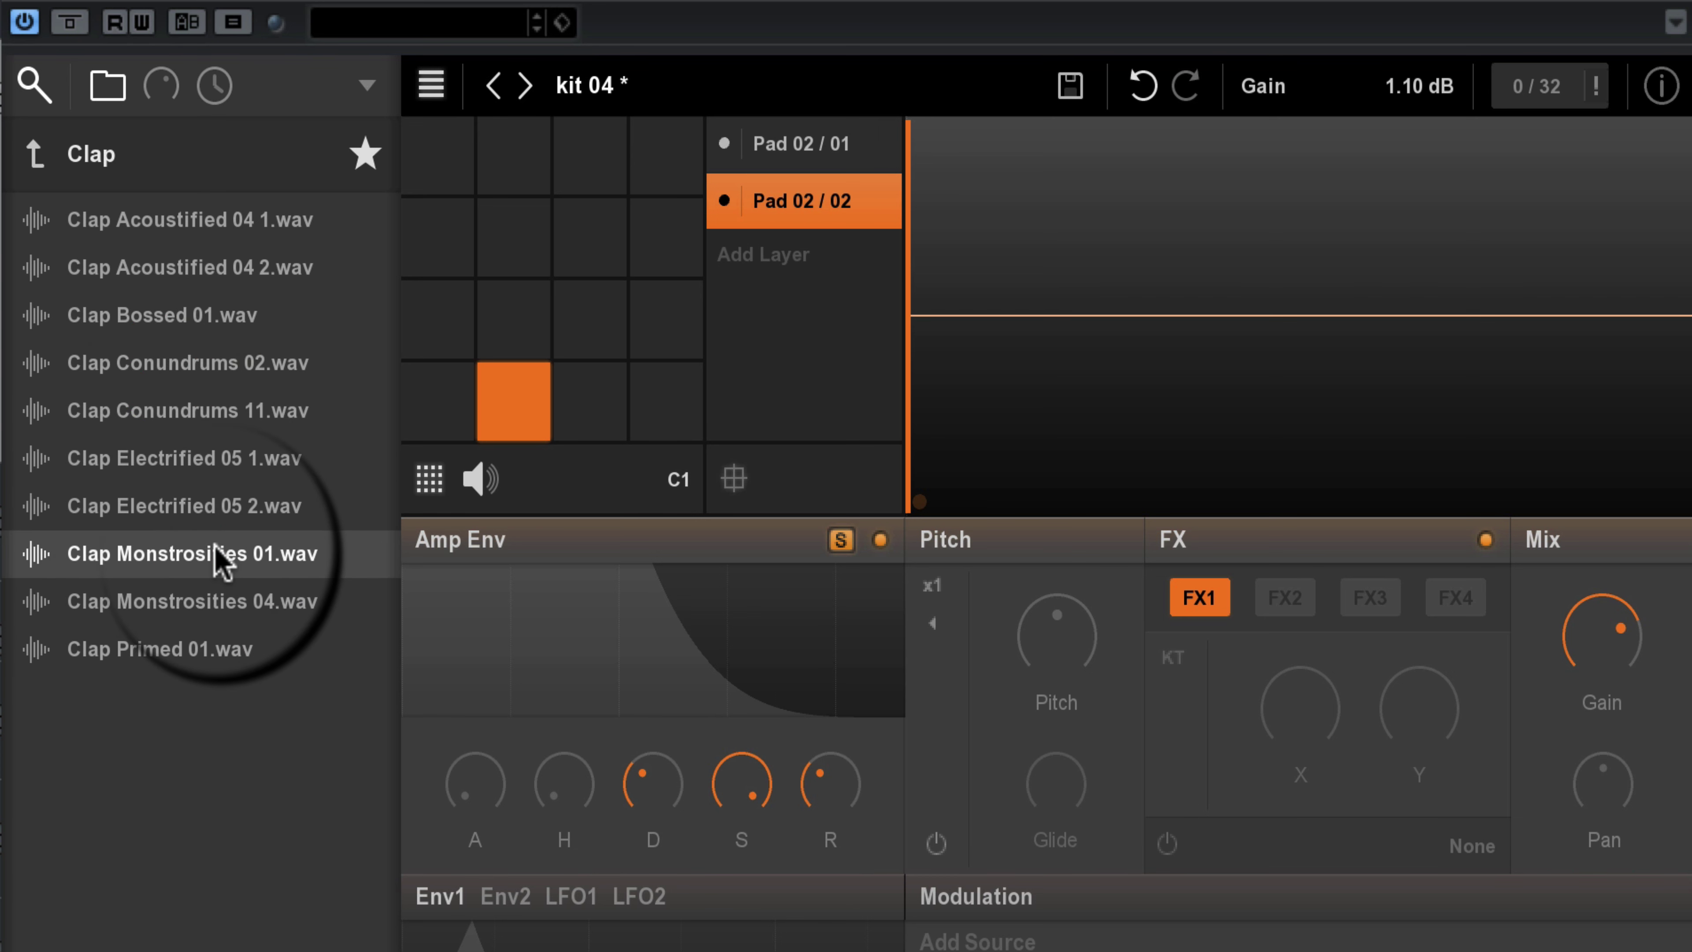
pyautogui.moveTo(220, 563); pyautogui.dragTo(1264, 381)
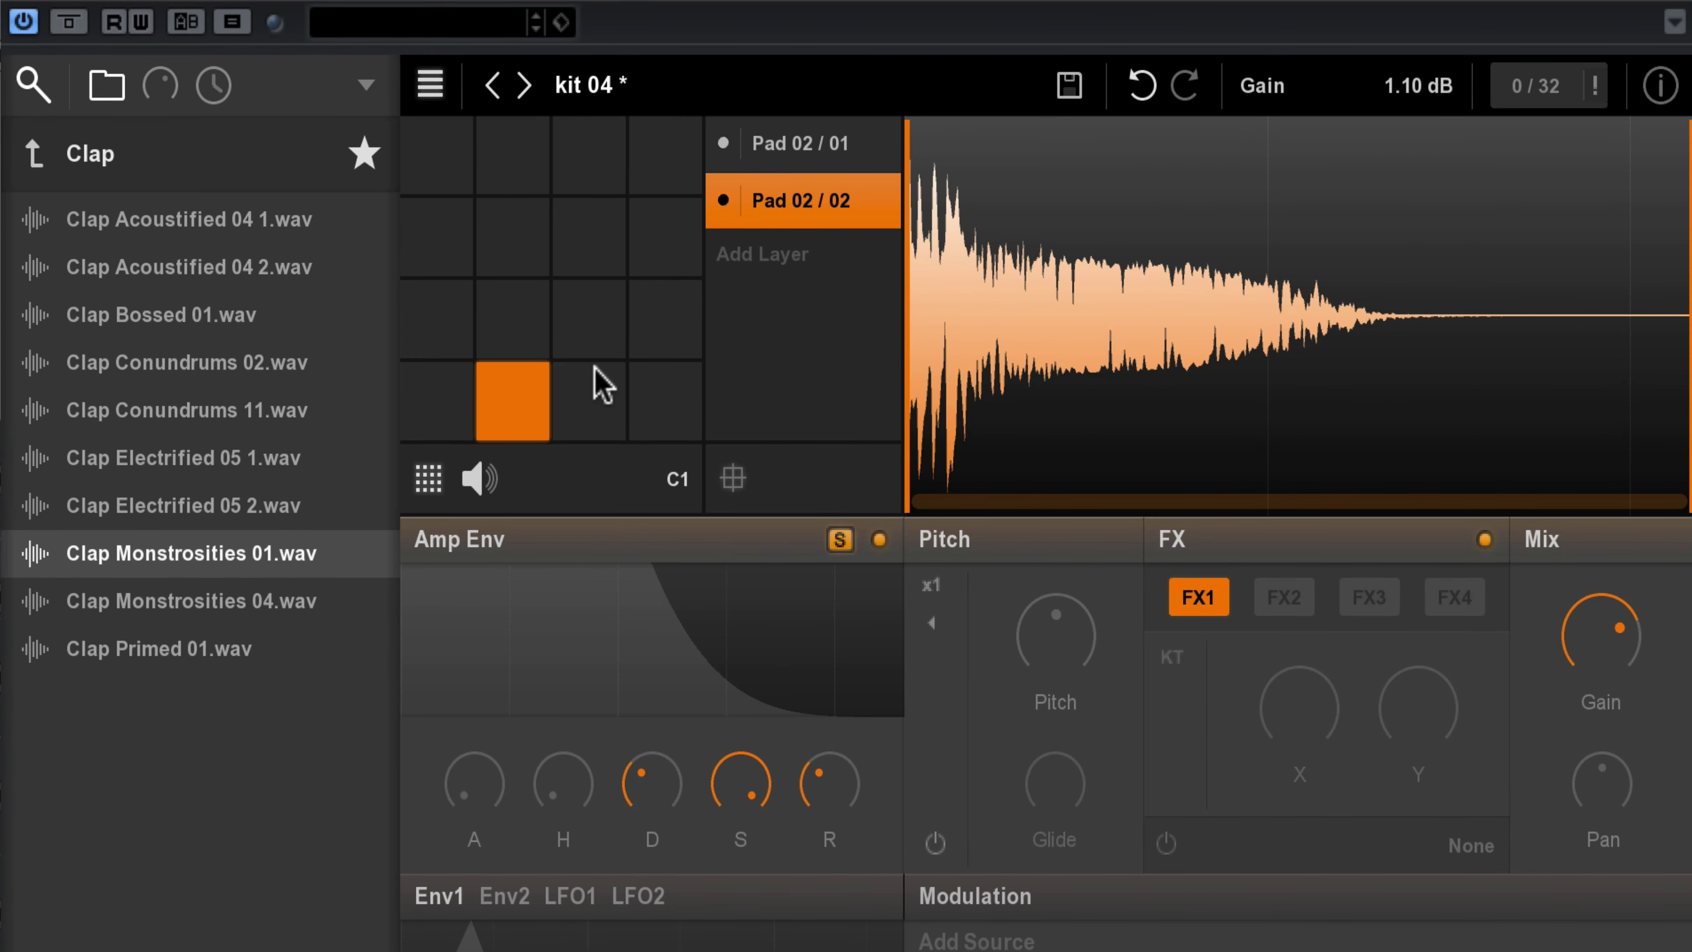
# Audition pad 02, compare its two layers, and lower the gain of the clap layer
pyautogui.click(528, 395)
pyautogui.click(806, 199)
pyautogui.click(818, 155)
pyautogui.click(808, 200)
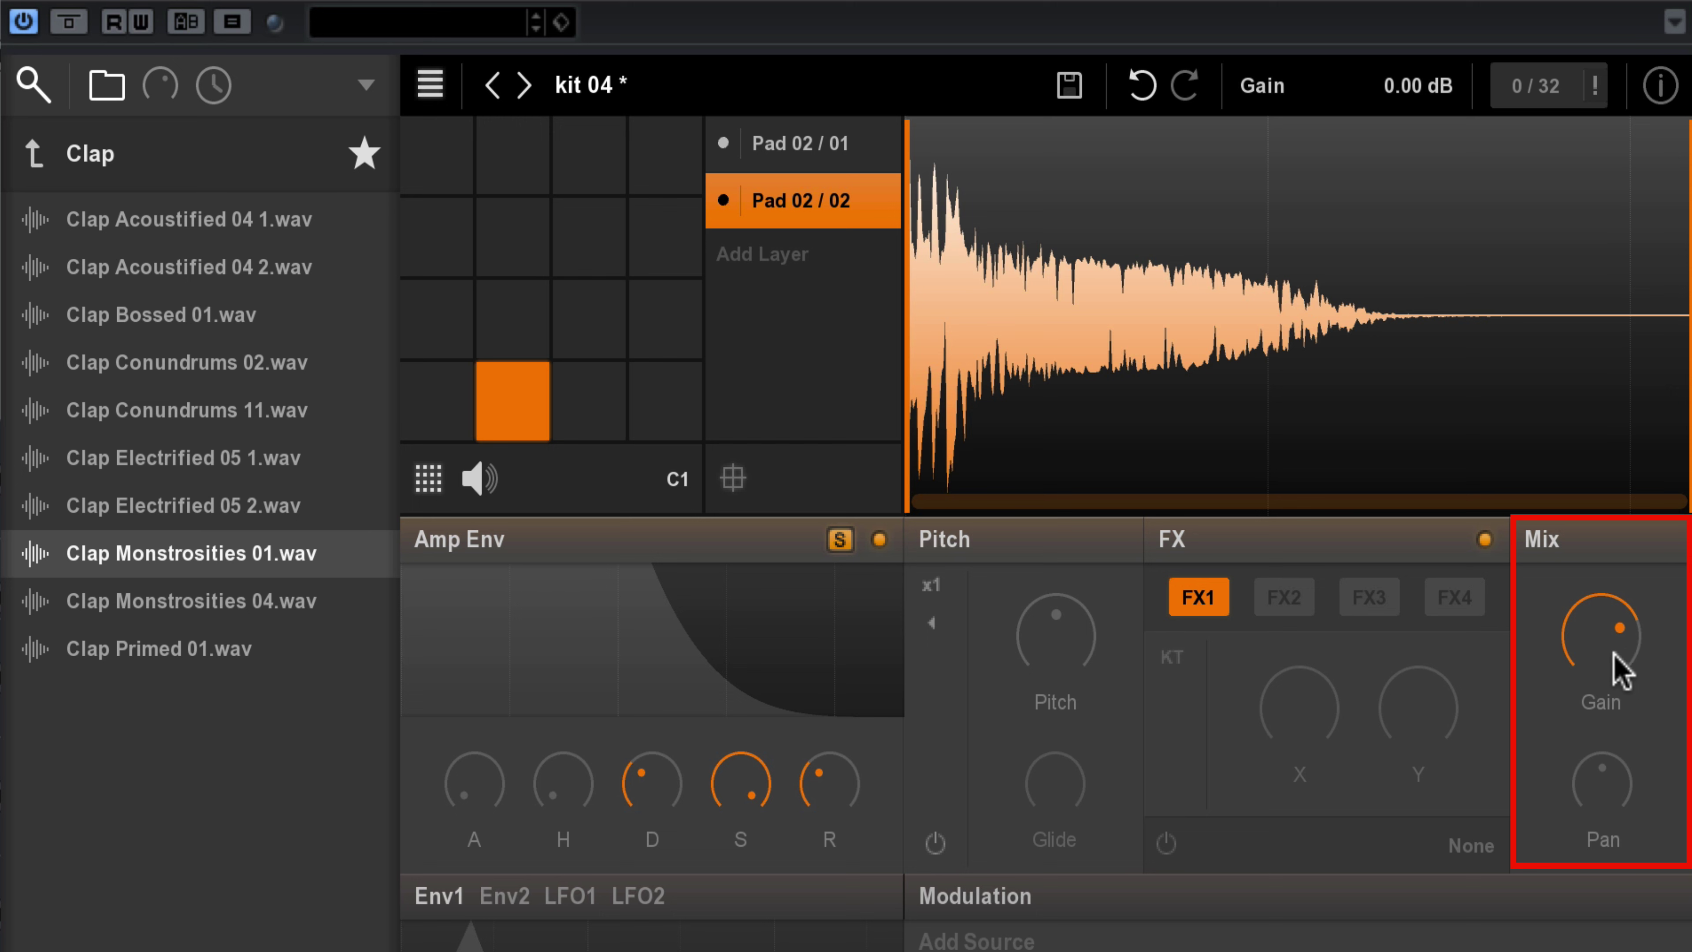
pyautogui.moveTo(1609, 641); pyautogui.dragTo(1608, 647)
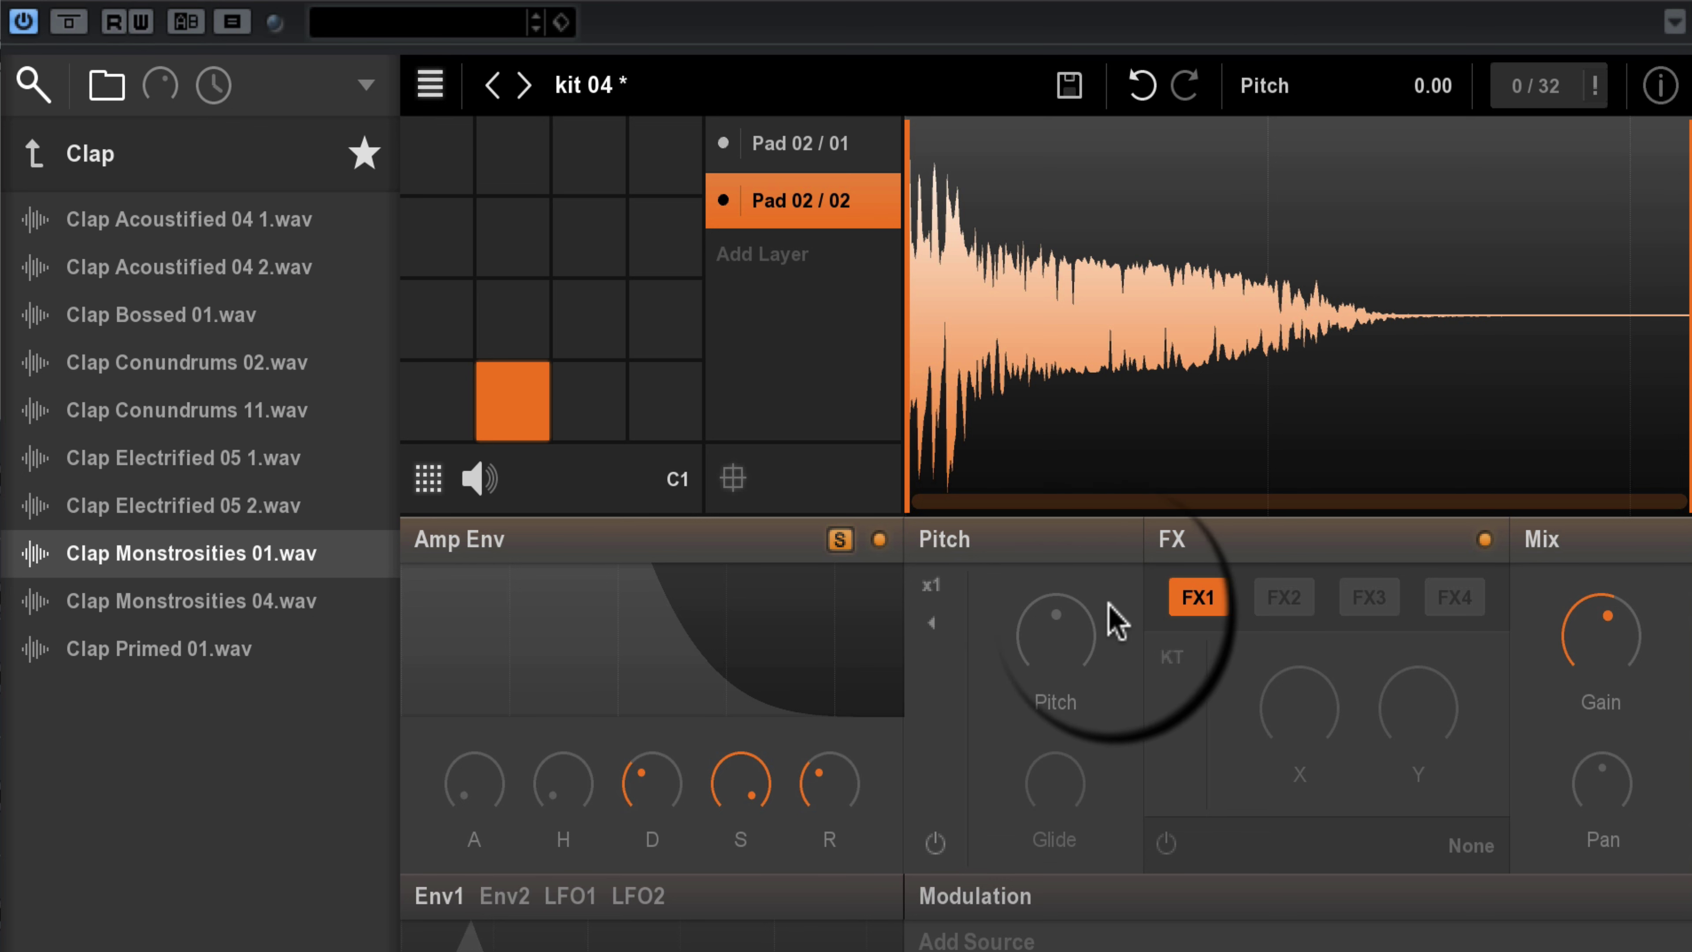
# Lower the pitch of the clap layer on pad 02 to -9.00
pyautogui.click(1074, 628)
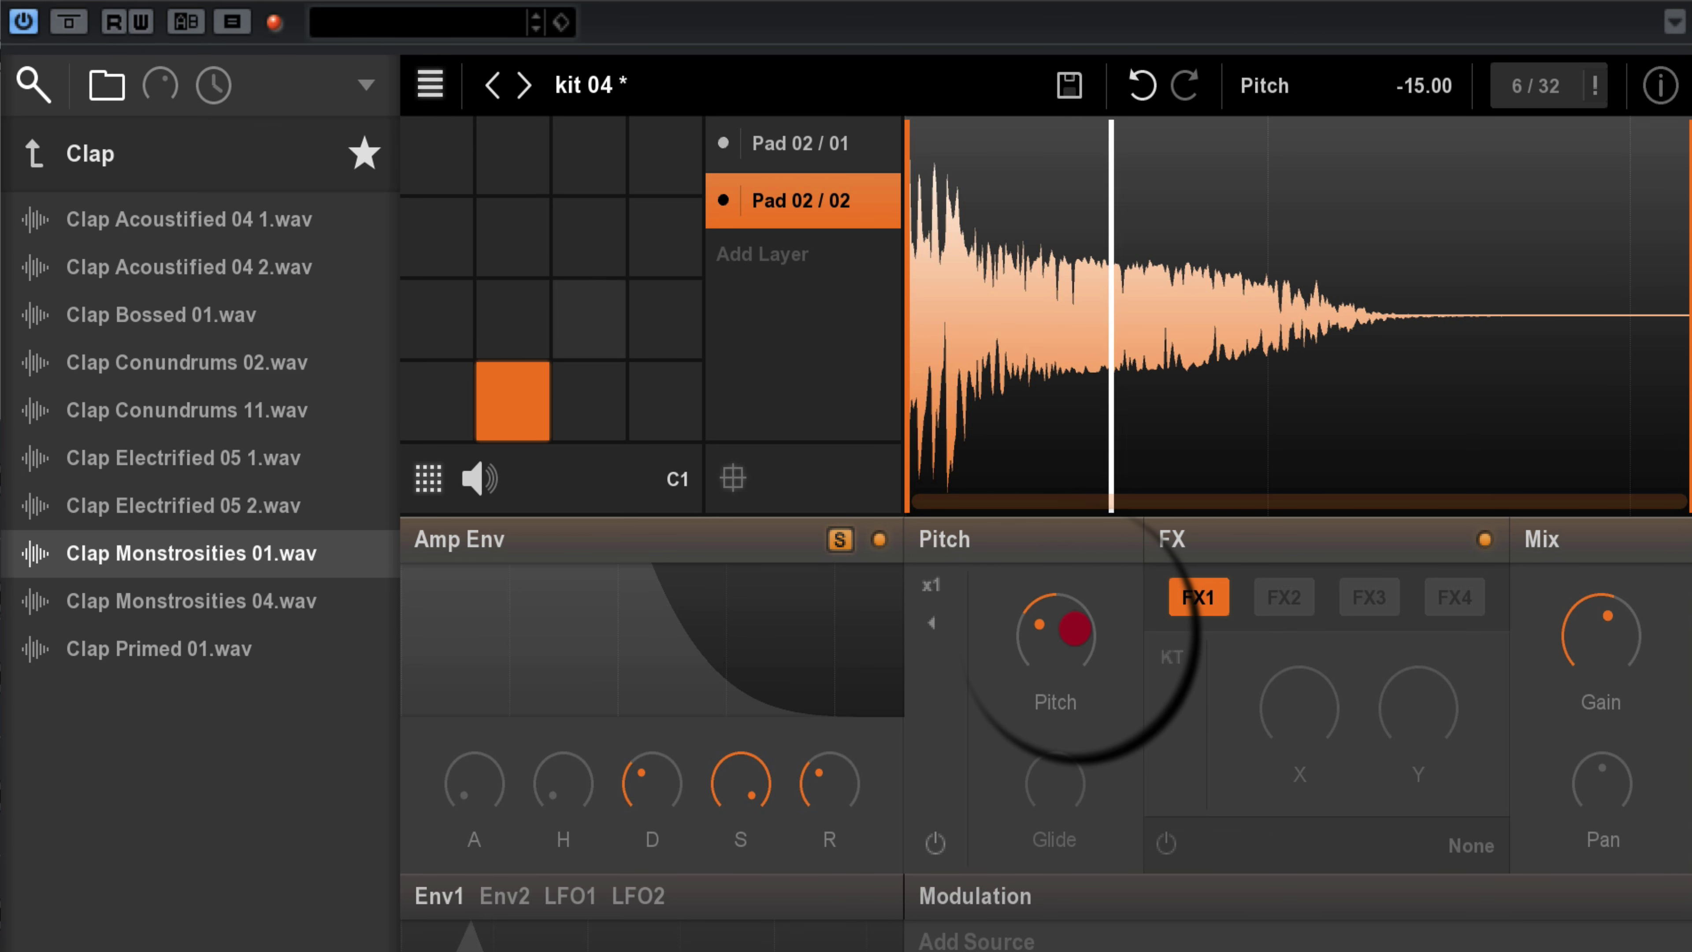
pyautogui.moveTo(1075, 628); pyautogui.dragTo(1091, 615)
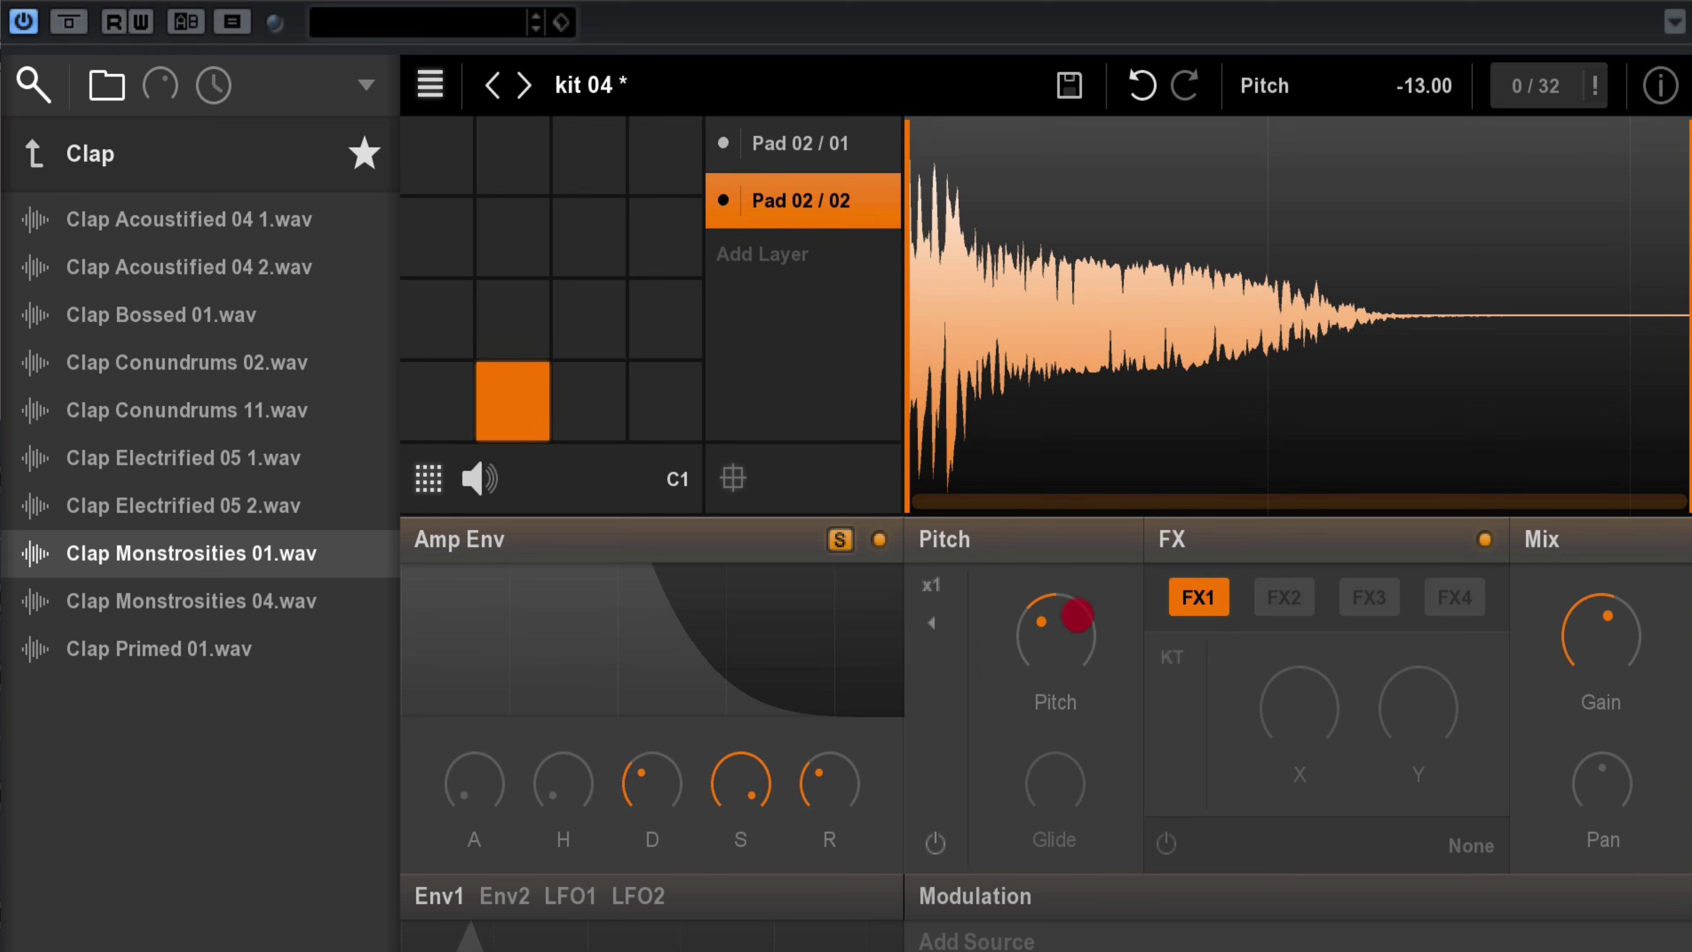
pyautogui.moveTo(1077, 614); pyautogui.dragTo(1077, 615)
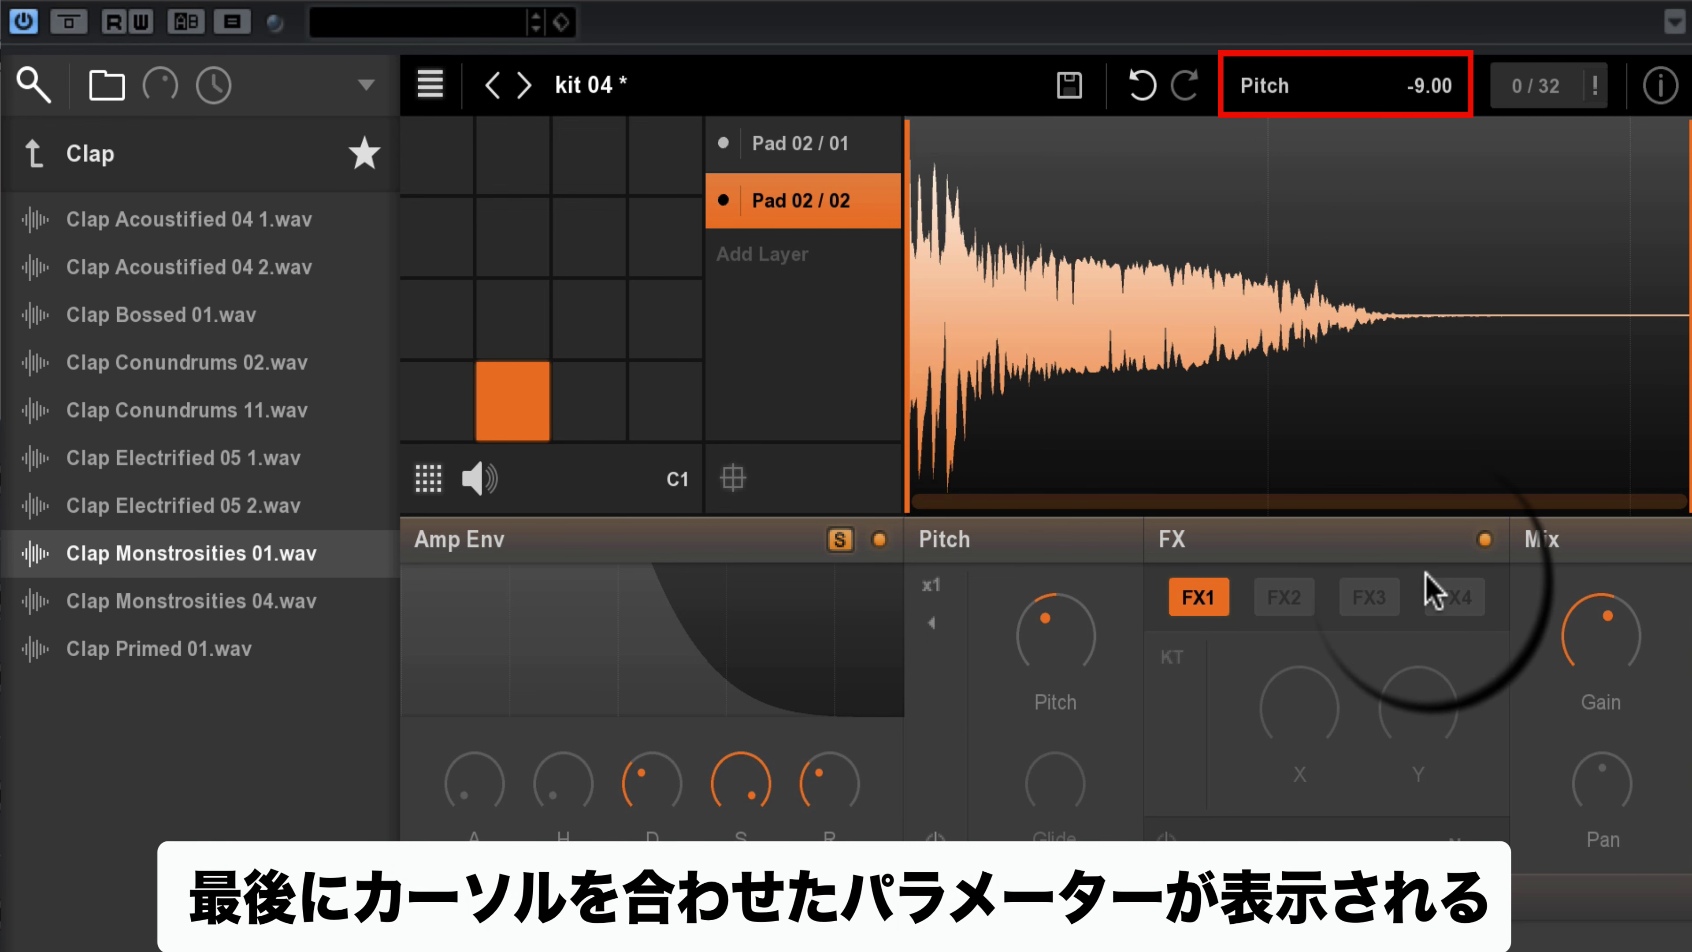
# Raise the pitch of the clap layer on pad 02 and lower its gain to -7.02 dB
pyautogui.moveTo(1585, 640)
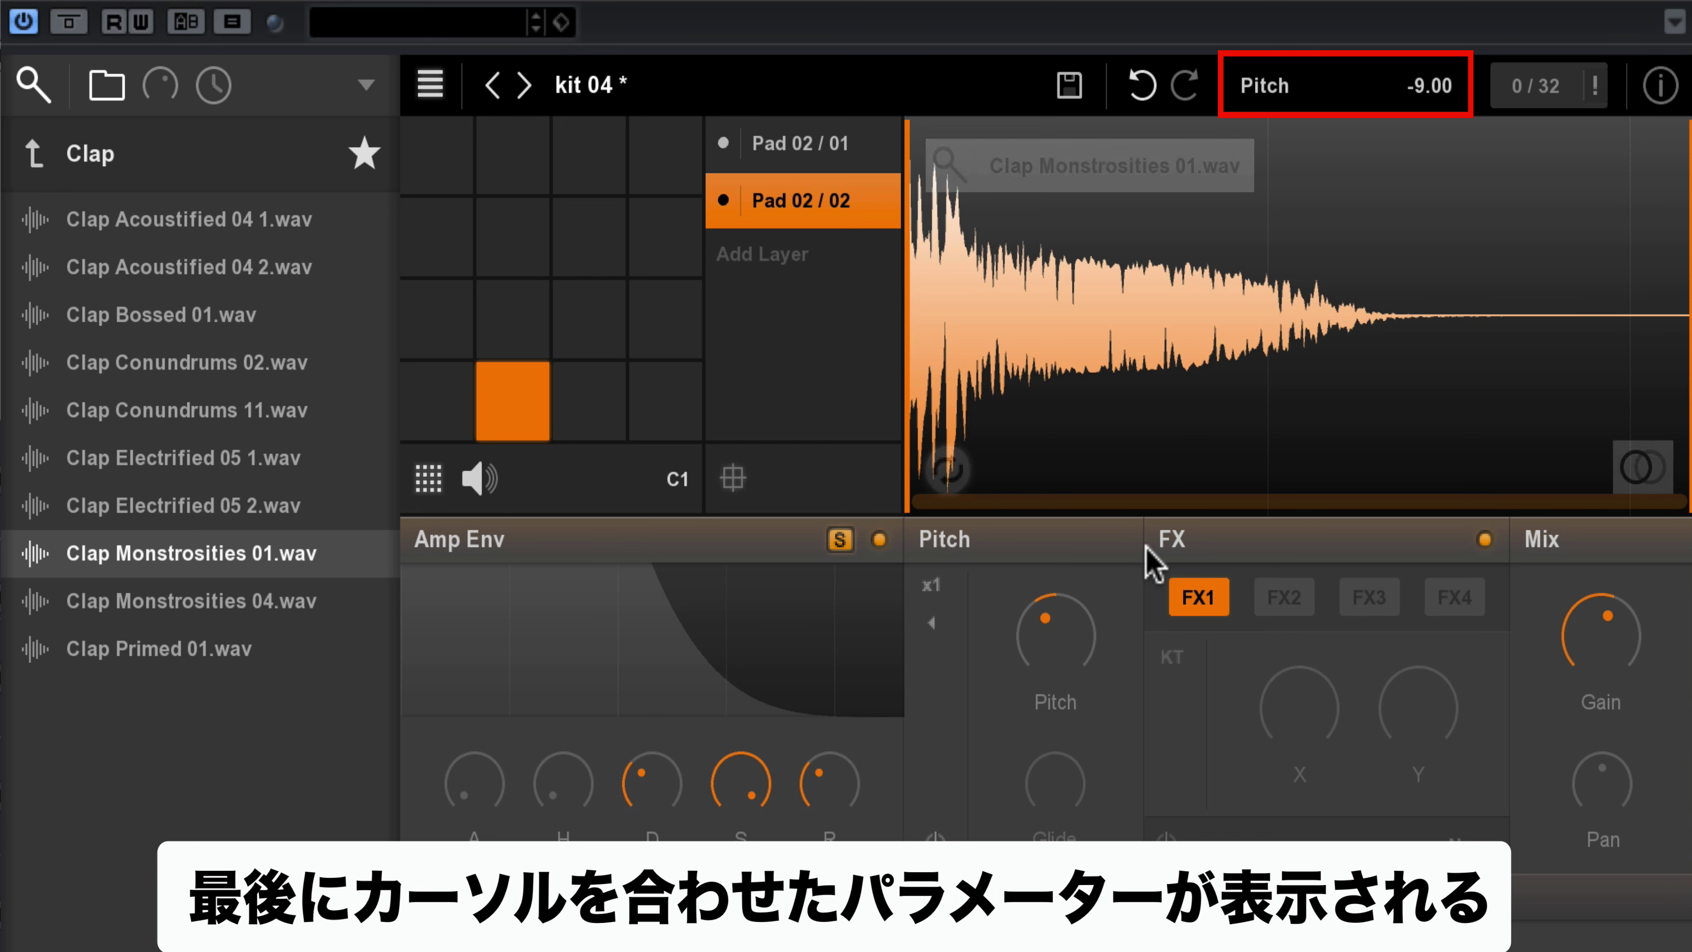
pyautogui.scroll(-1, 1076, 650)
pyautogui.scroll(3, 1075, 639)
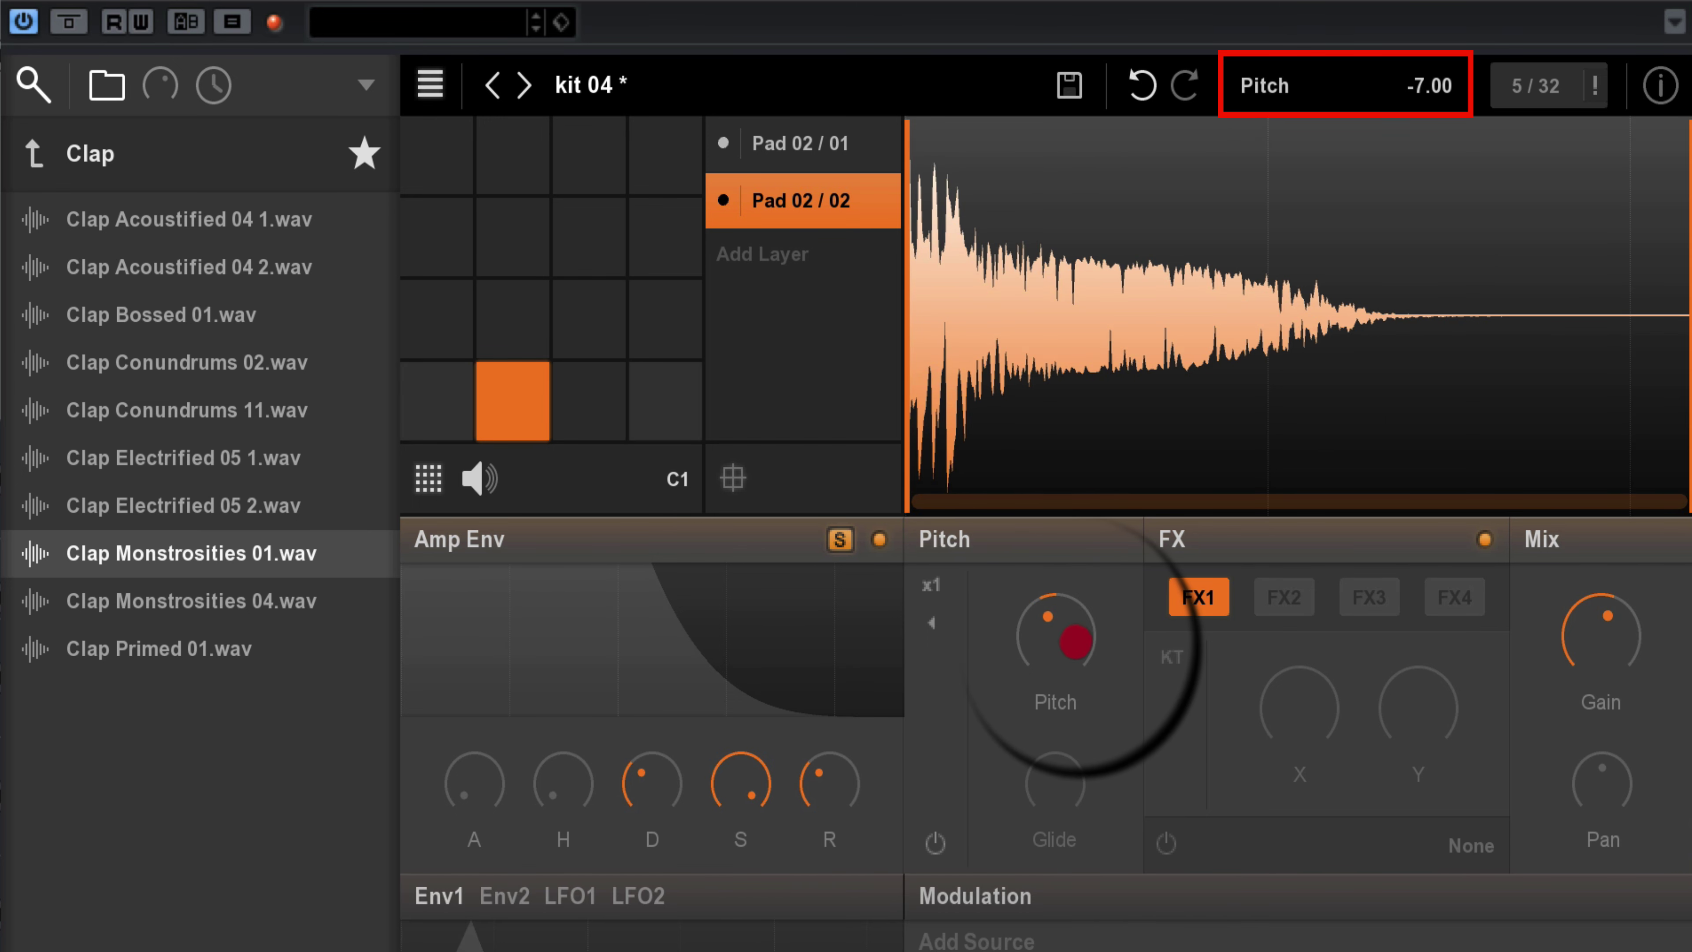
pyautogui.scroll(3, 1076, 641)
pyautogui.scroll(6, 1076, 641)
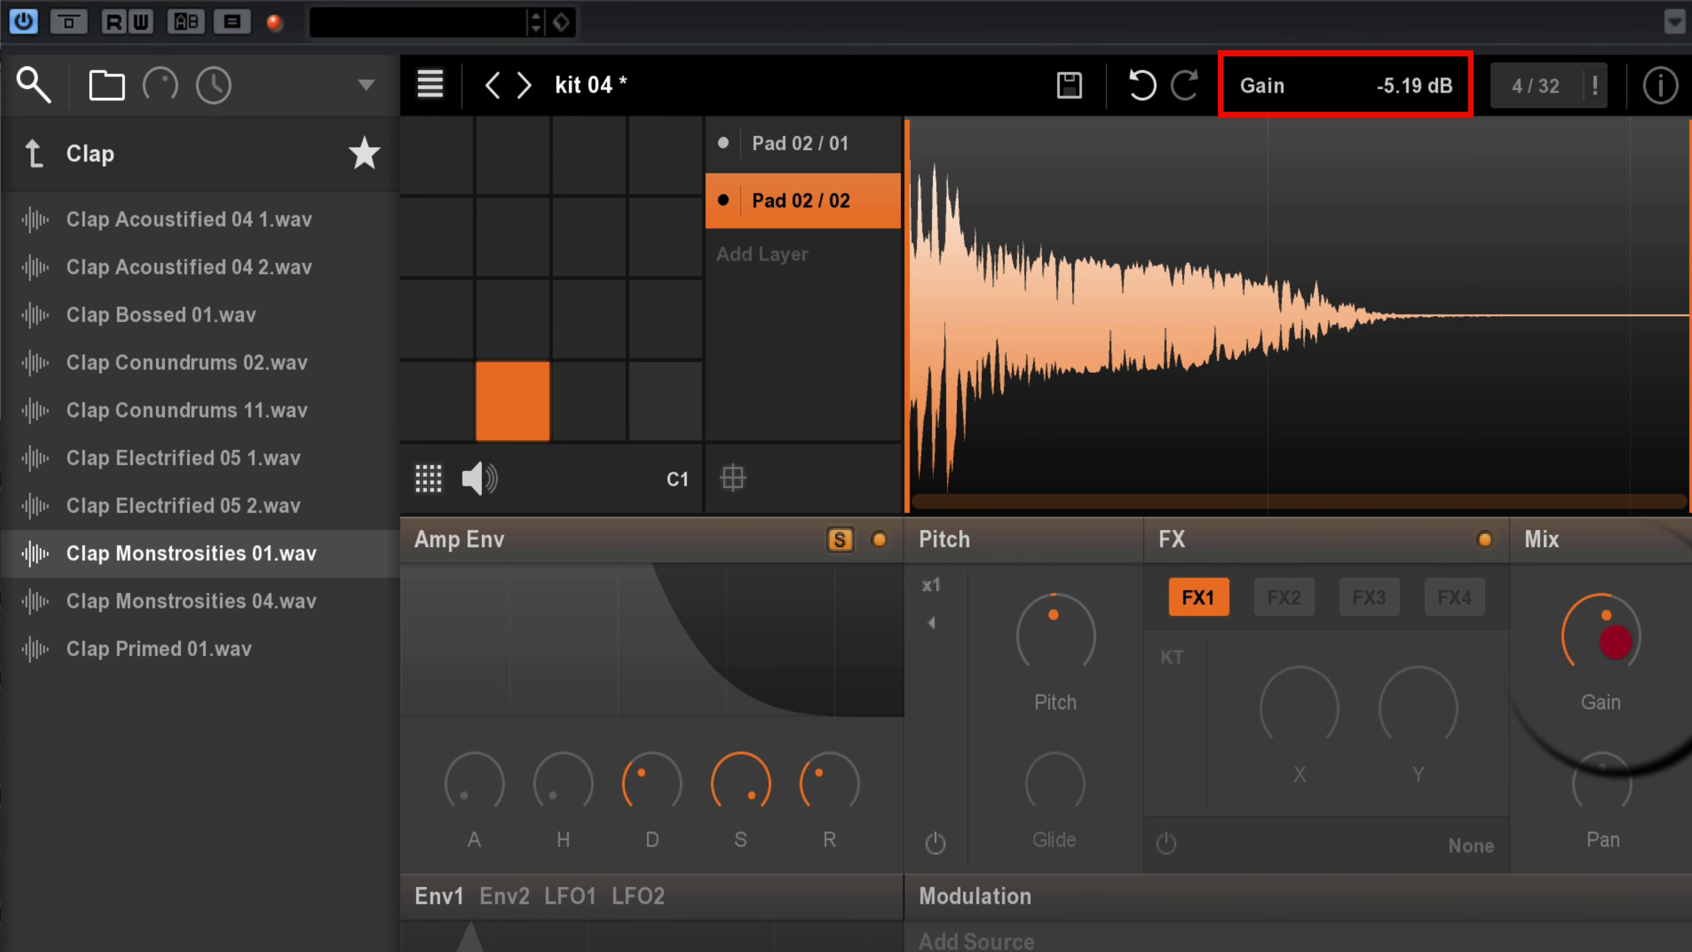
pyautogui.scroll(-2, 1616, 641)
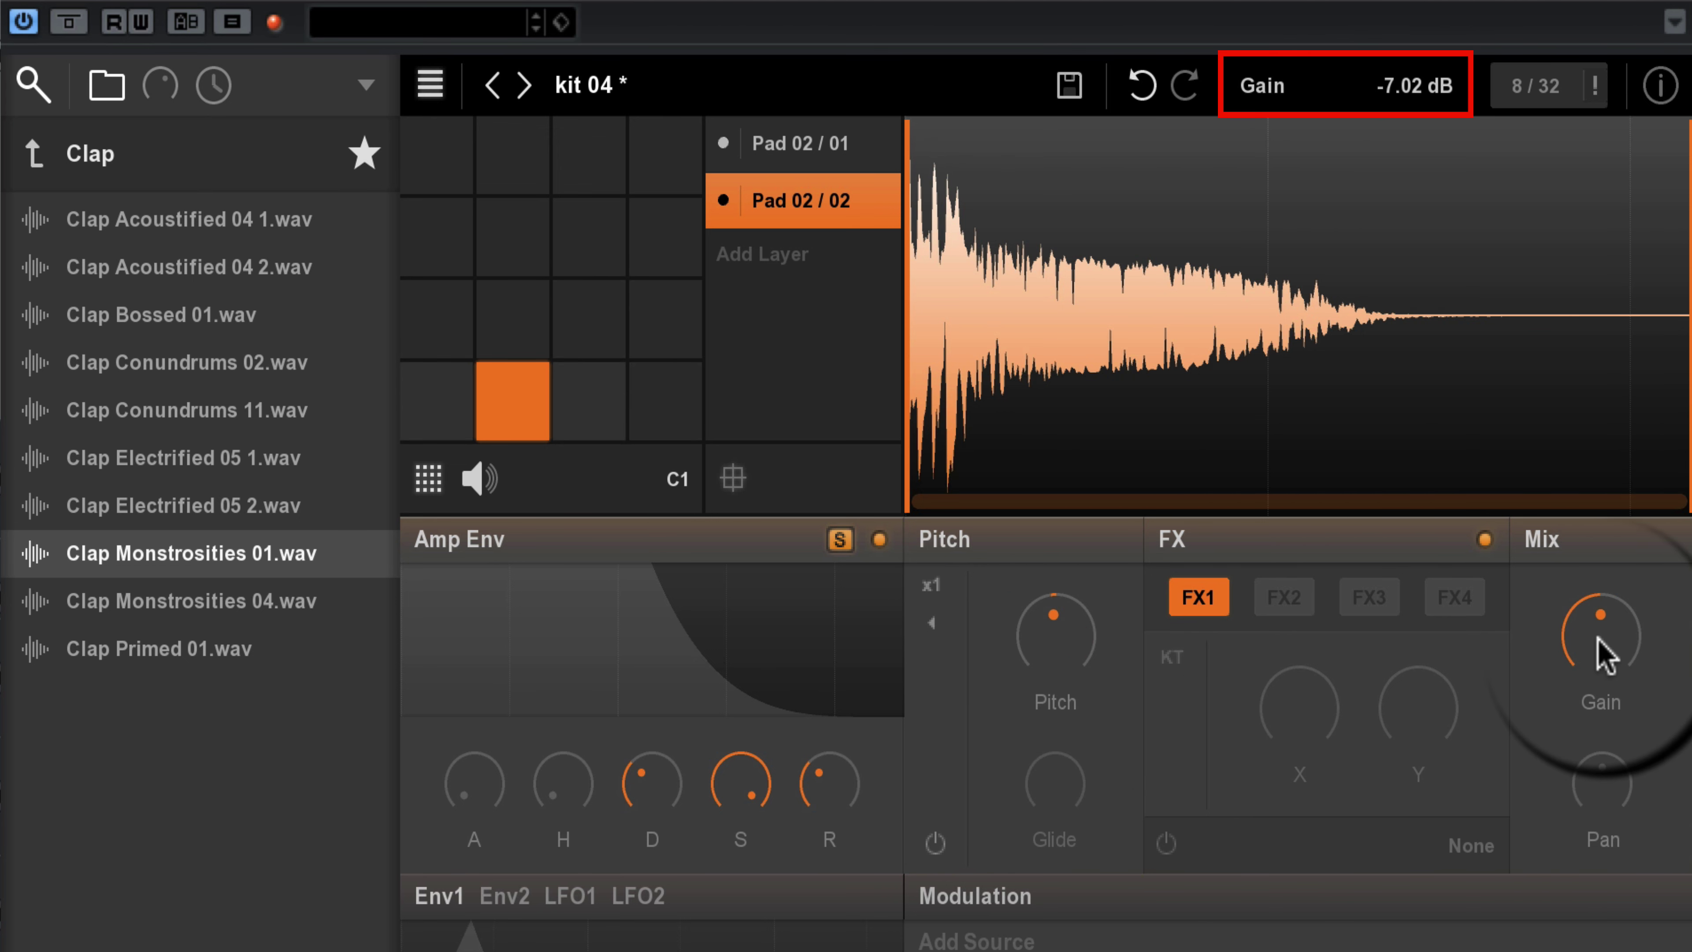
# Audition pad 13 and shorten the playback range of Crash Acoustified 04.wav by moving its end point earlier
pyautogui.click(434, 163)
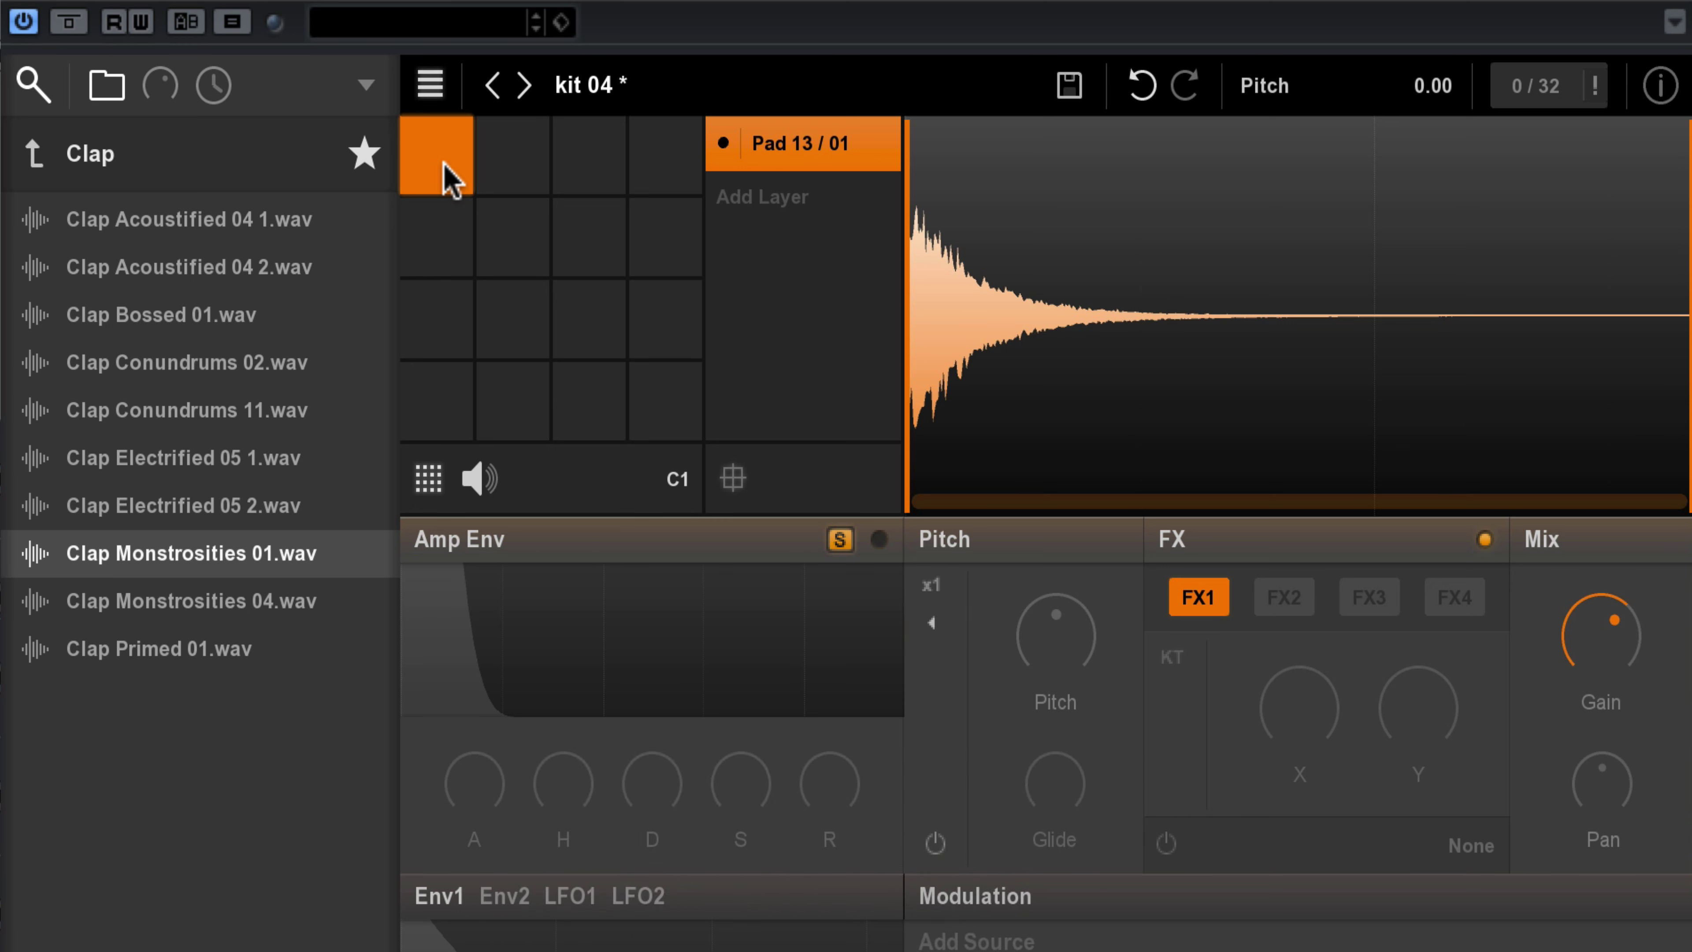
pyautogui.click(441, 166)
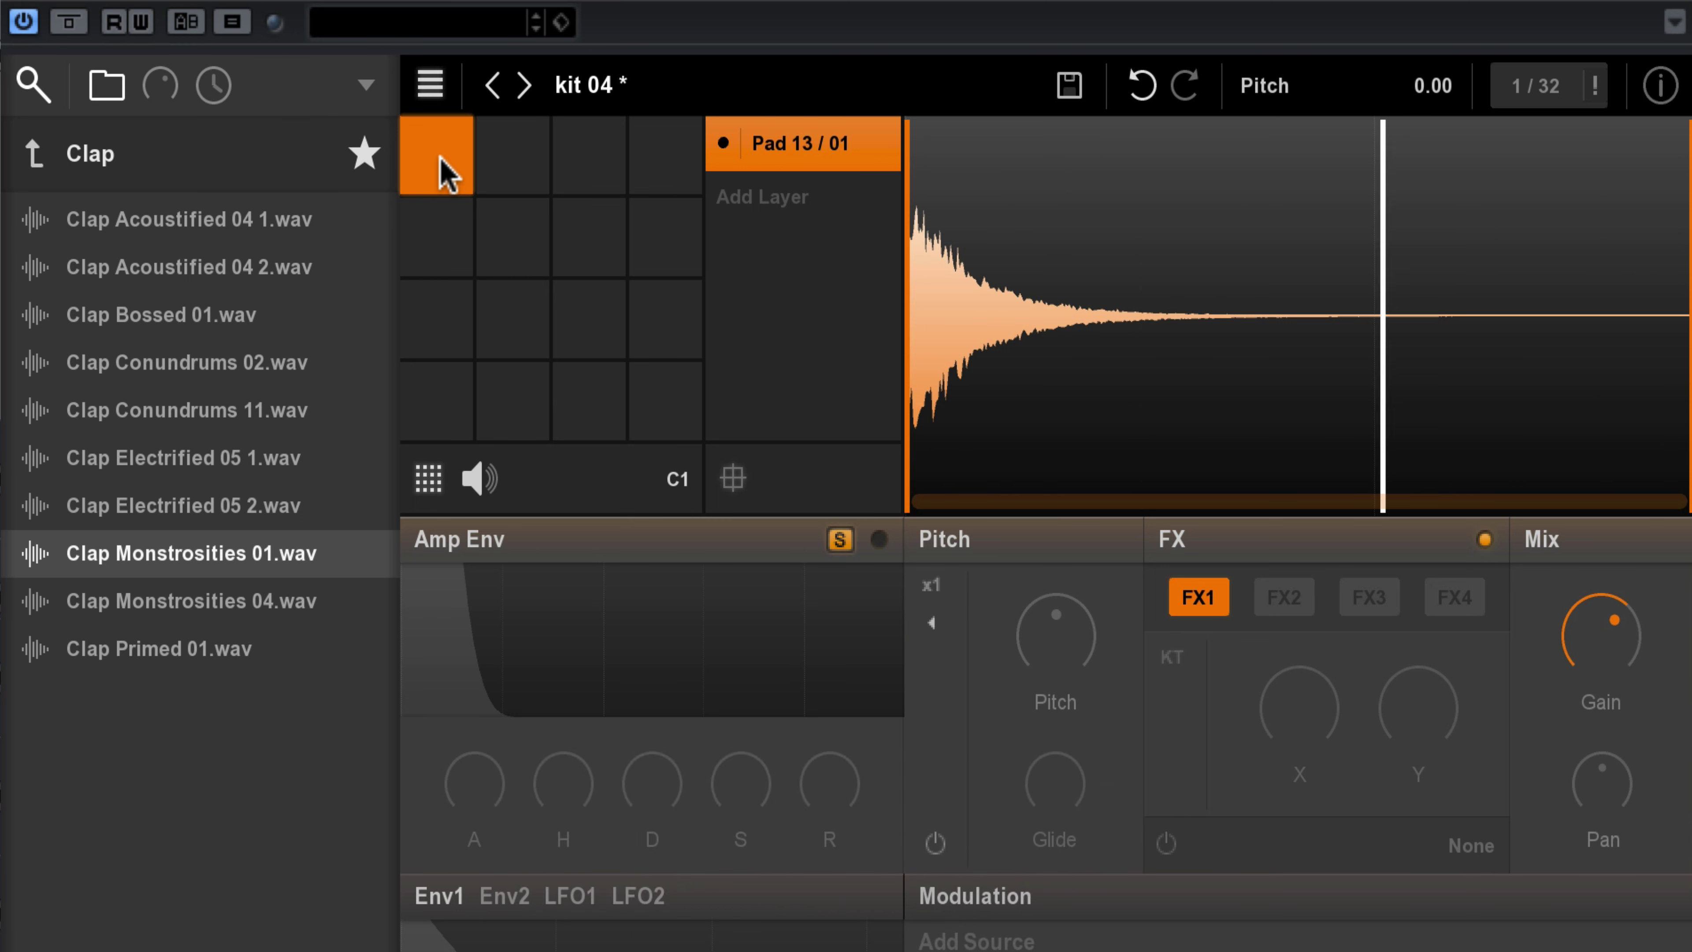
pyautogui.moveTo(1182, 352)
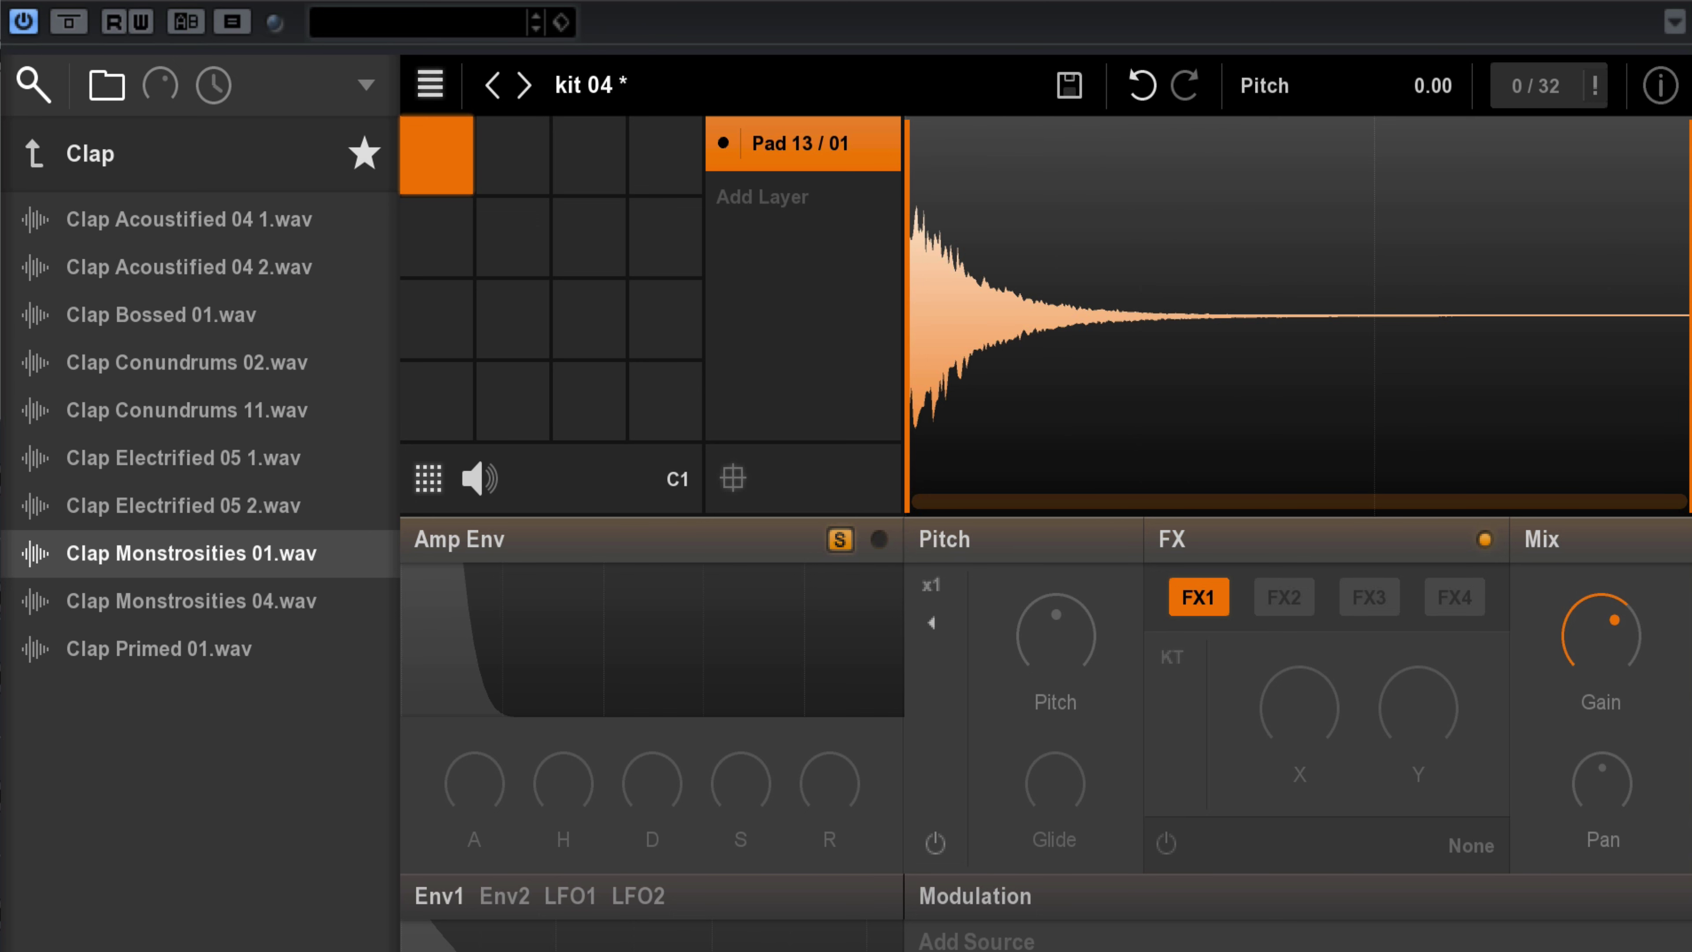
pyautogui.moveTo(1579, 238)
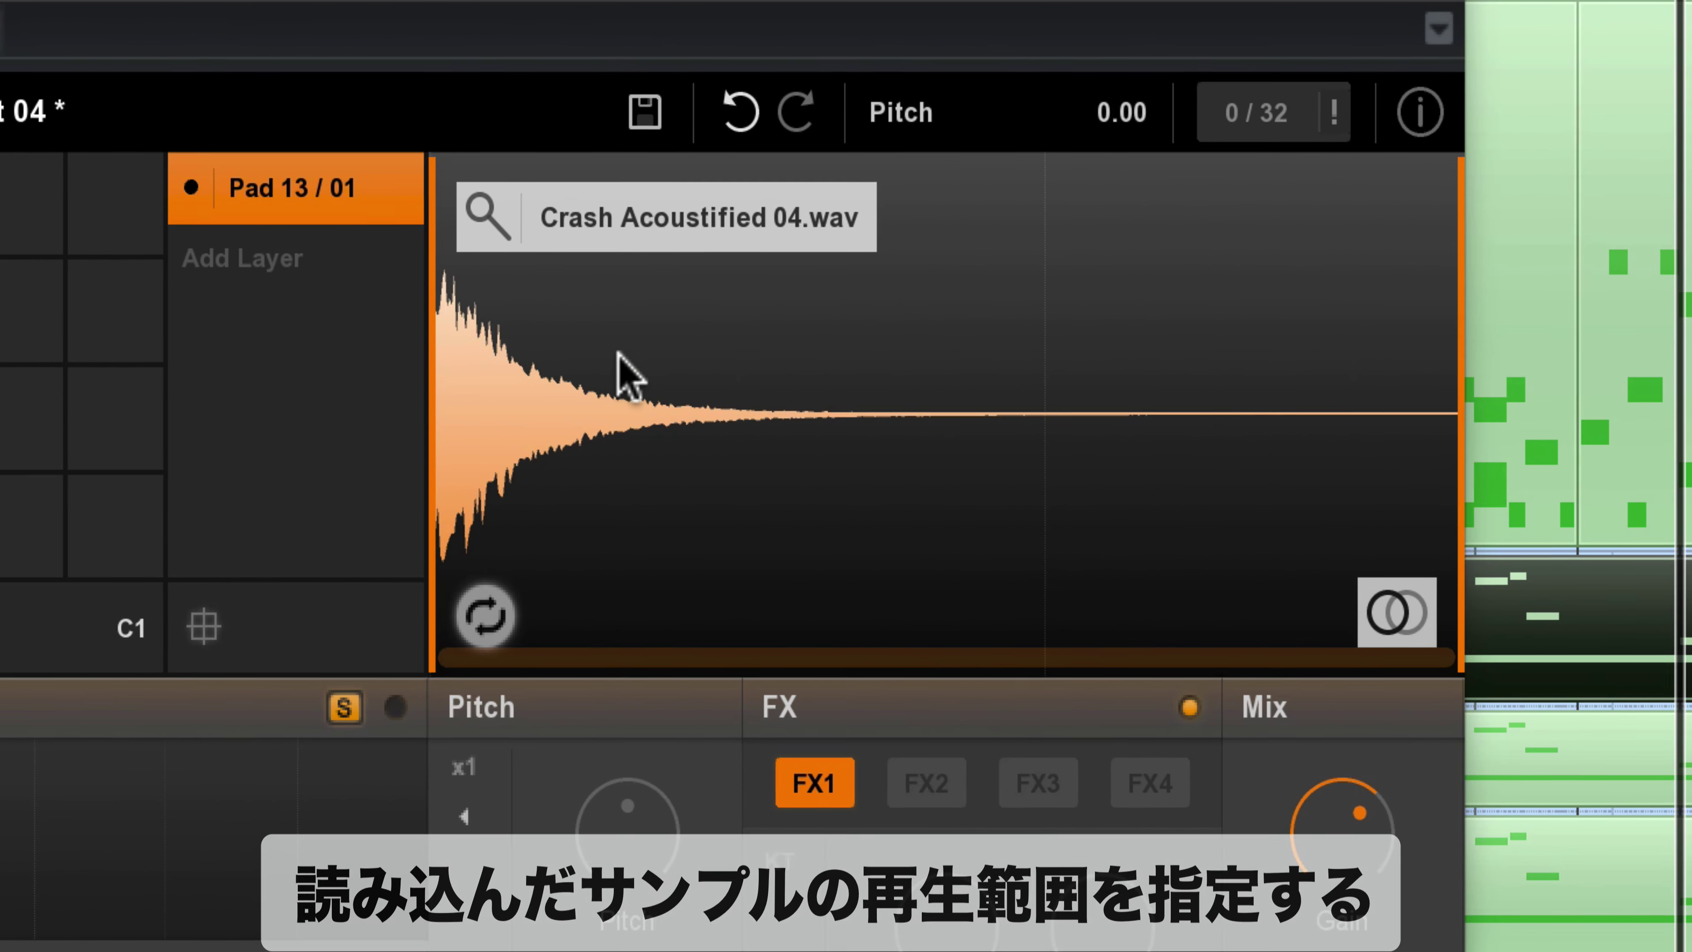
pyautogui.moveTo(1454, 415); pyautogui.dragTo(1185, 415)
pyautogui.moveTo(440, 433)
pyautogui.mouseDown()
pyautogui.moveTo(510, 424)
pyautogui.moveTo(432, 423)
pyautogui.mouseUp()
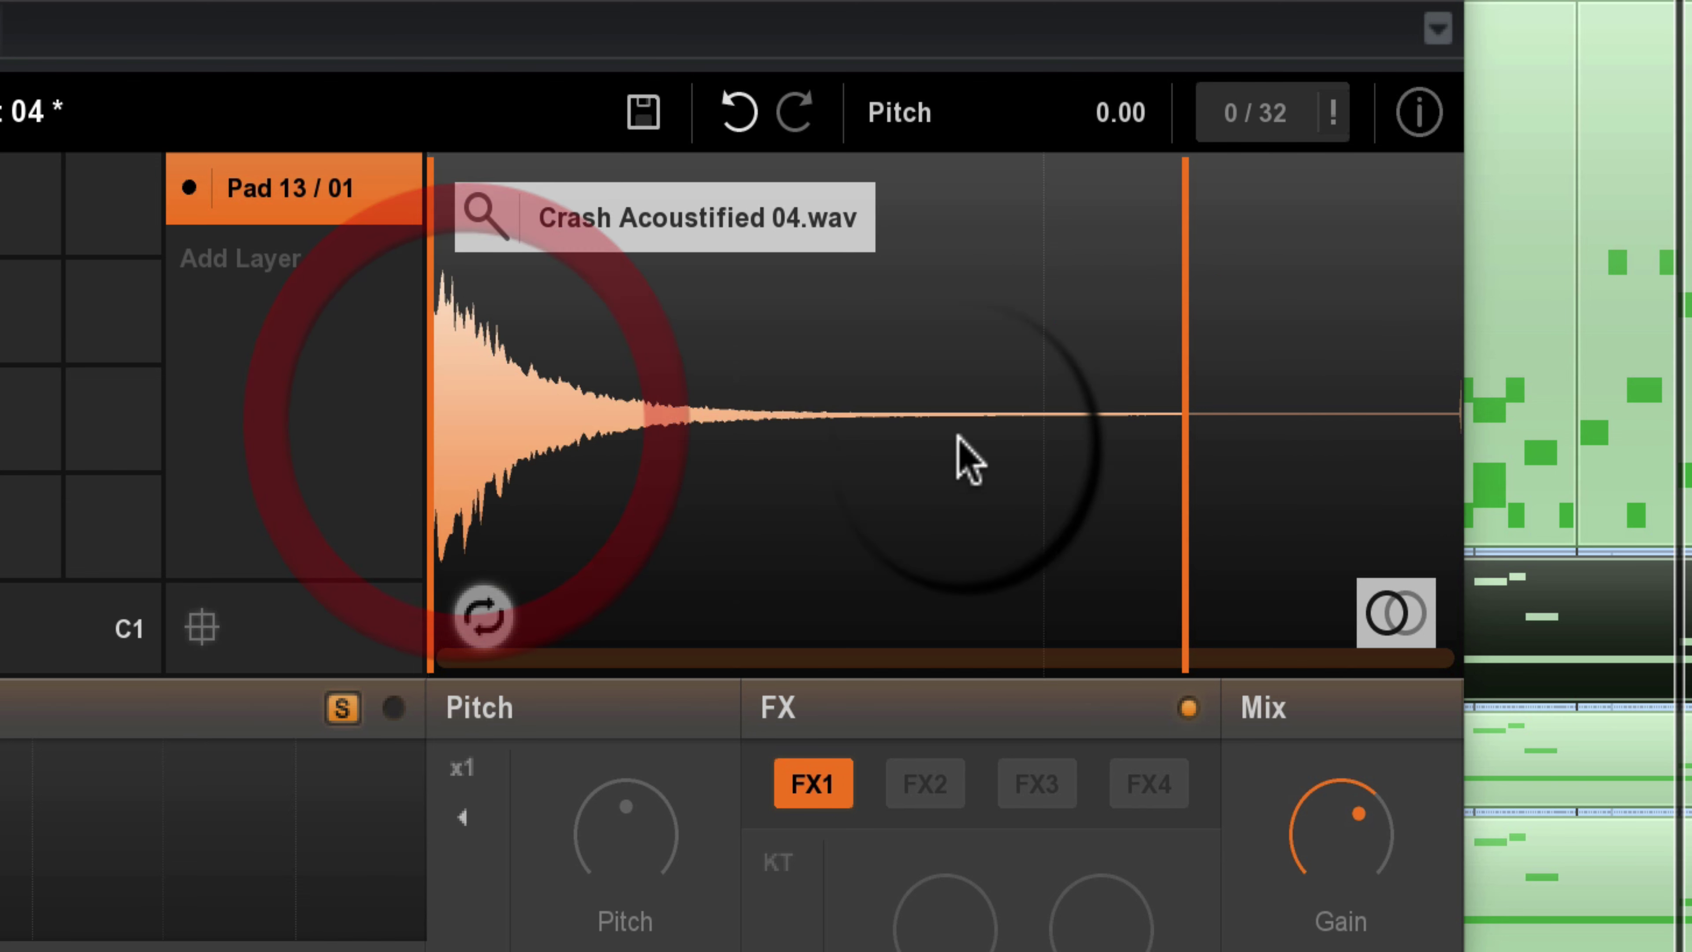
pyautogui.moveTo(1182, 477)
pyautogui.mouseDown()
pyautogui.moveTo(1450, 484)
pyautogui.moveTo(1010, 472)
pyautogui.mouseUp()
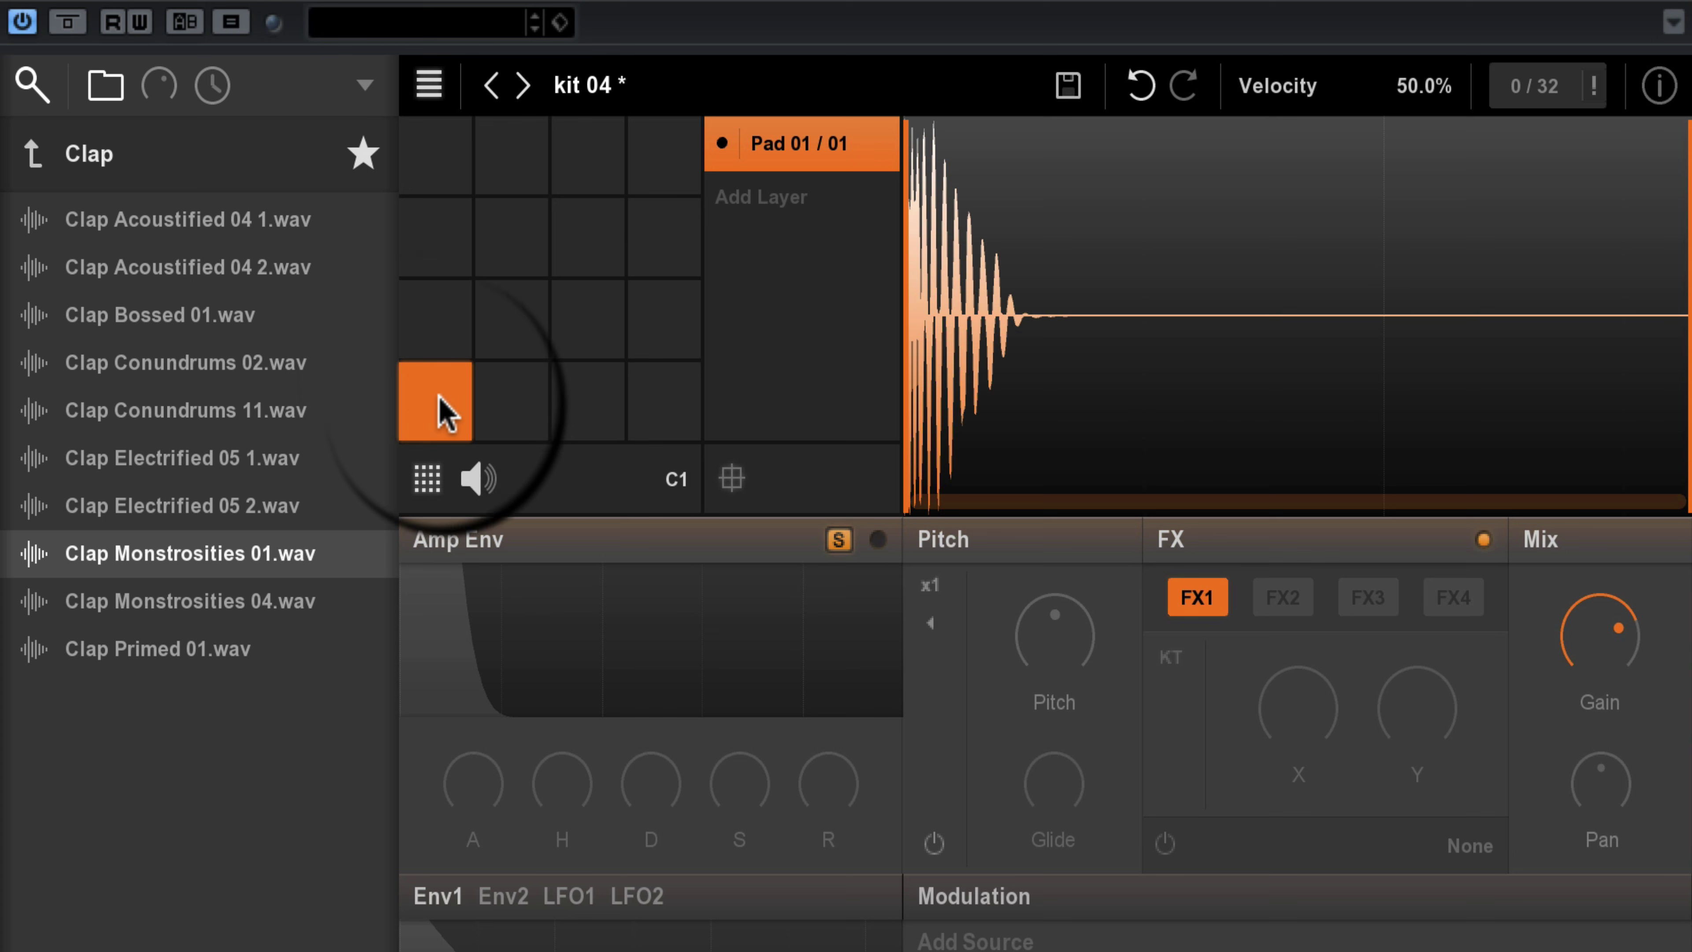
# Select pad 01, turn on its amp envelope and audition the kick
pyautogui.click(444, 411)
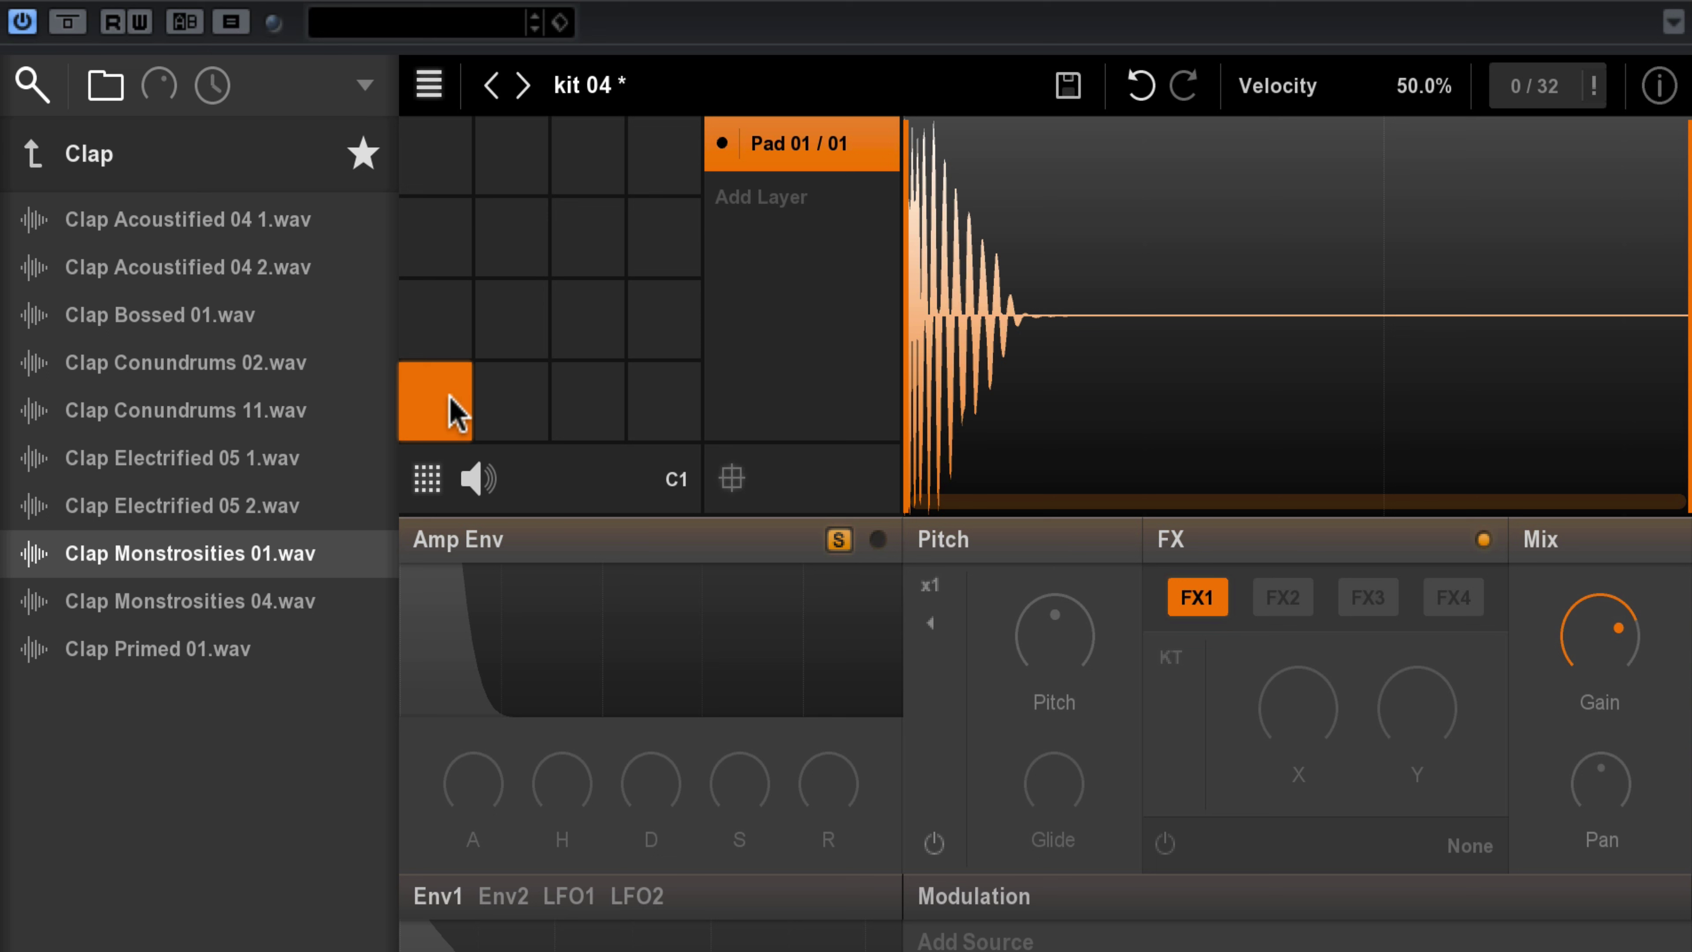
pyautogui.click(879, 539)
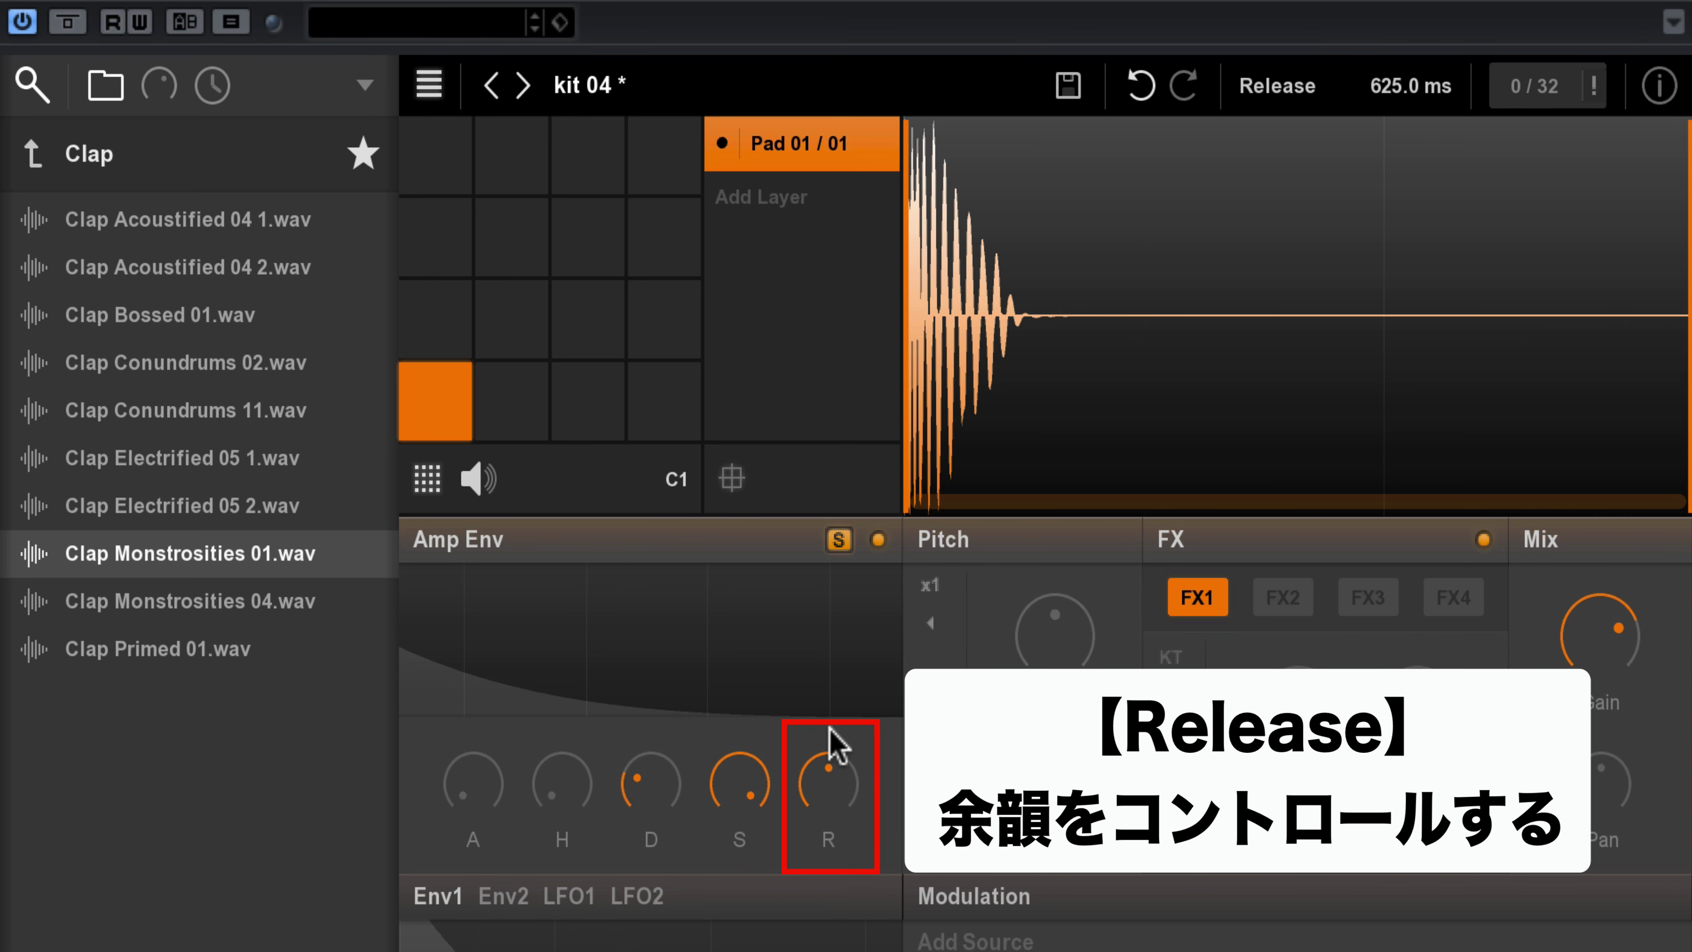
pyautogui.click(439, 390)
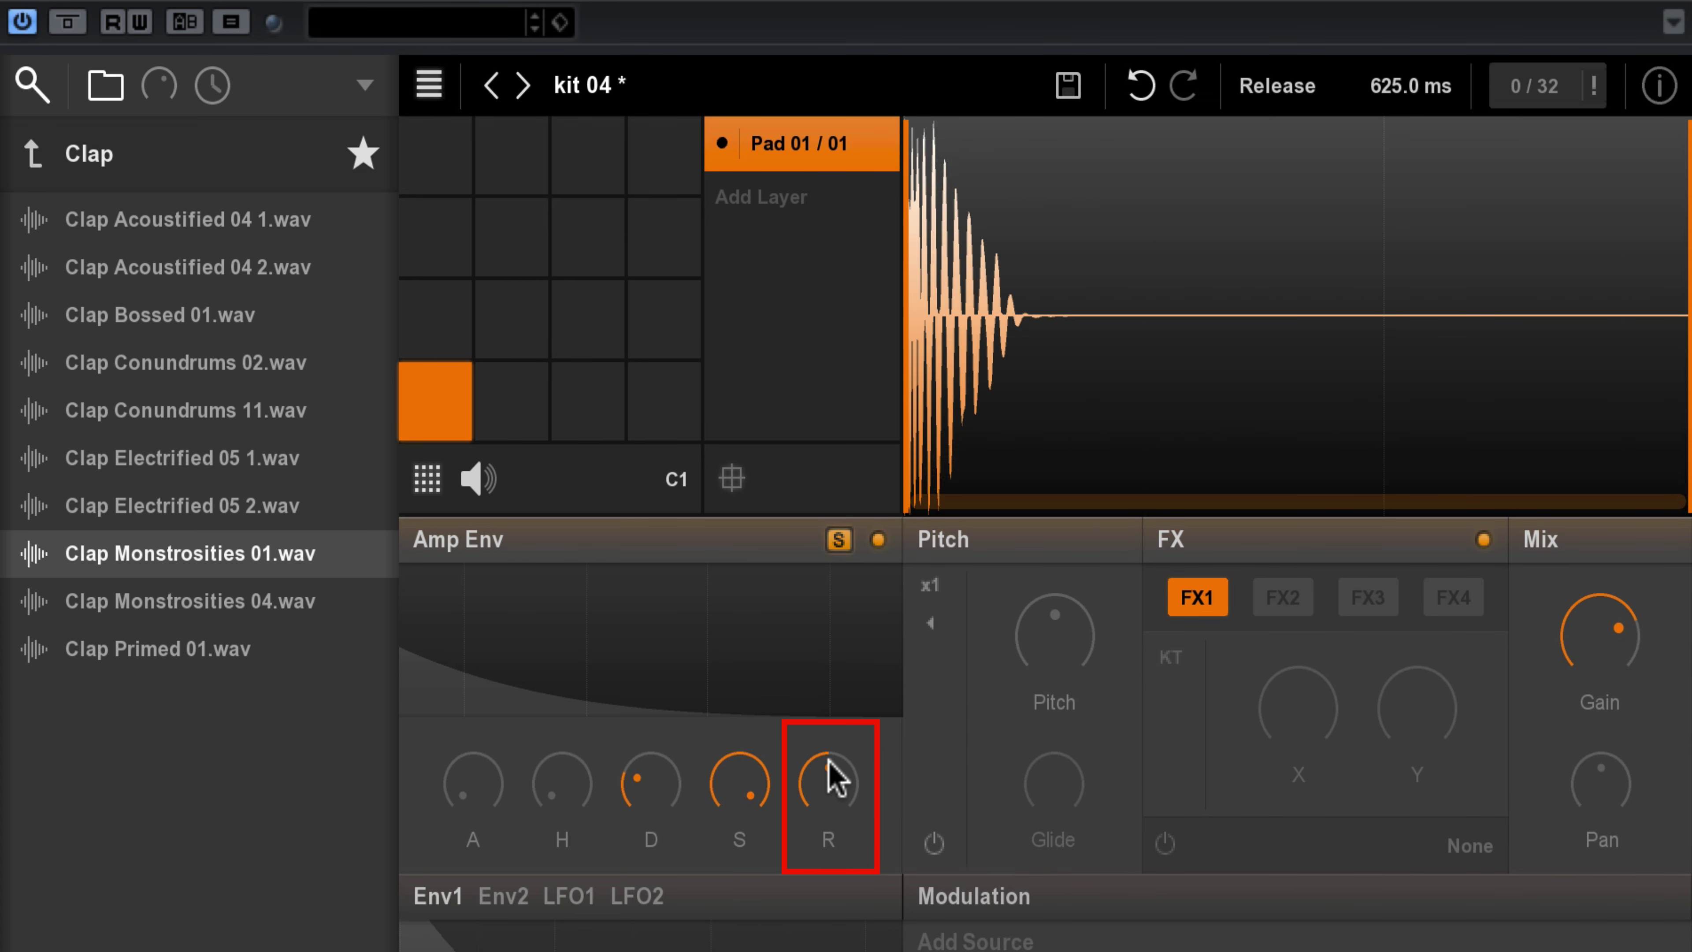
pyautogui.click(441, 420)
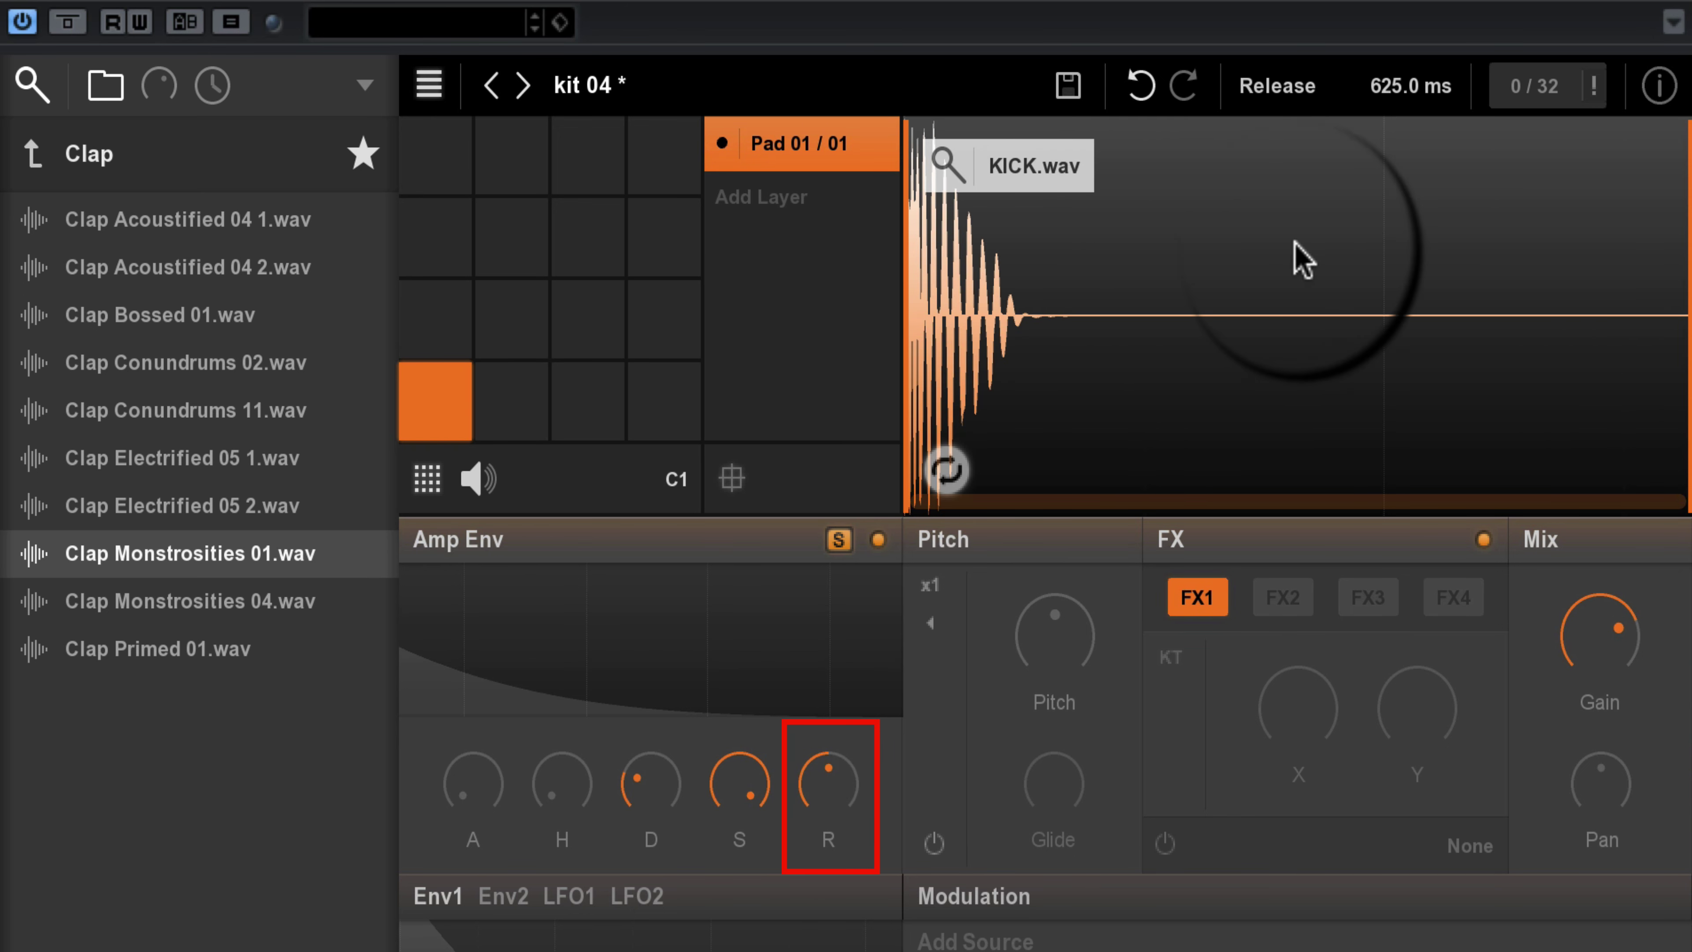
# Set the release of pad 01 to 0.5 ms and audition the kick by holding it for different lengths
pyautogui.moveTo(833, 792); pyautogui.dragTo(832, 792)
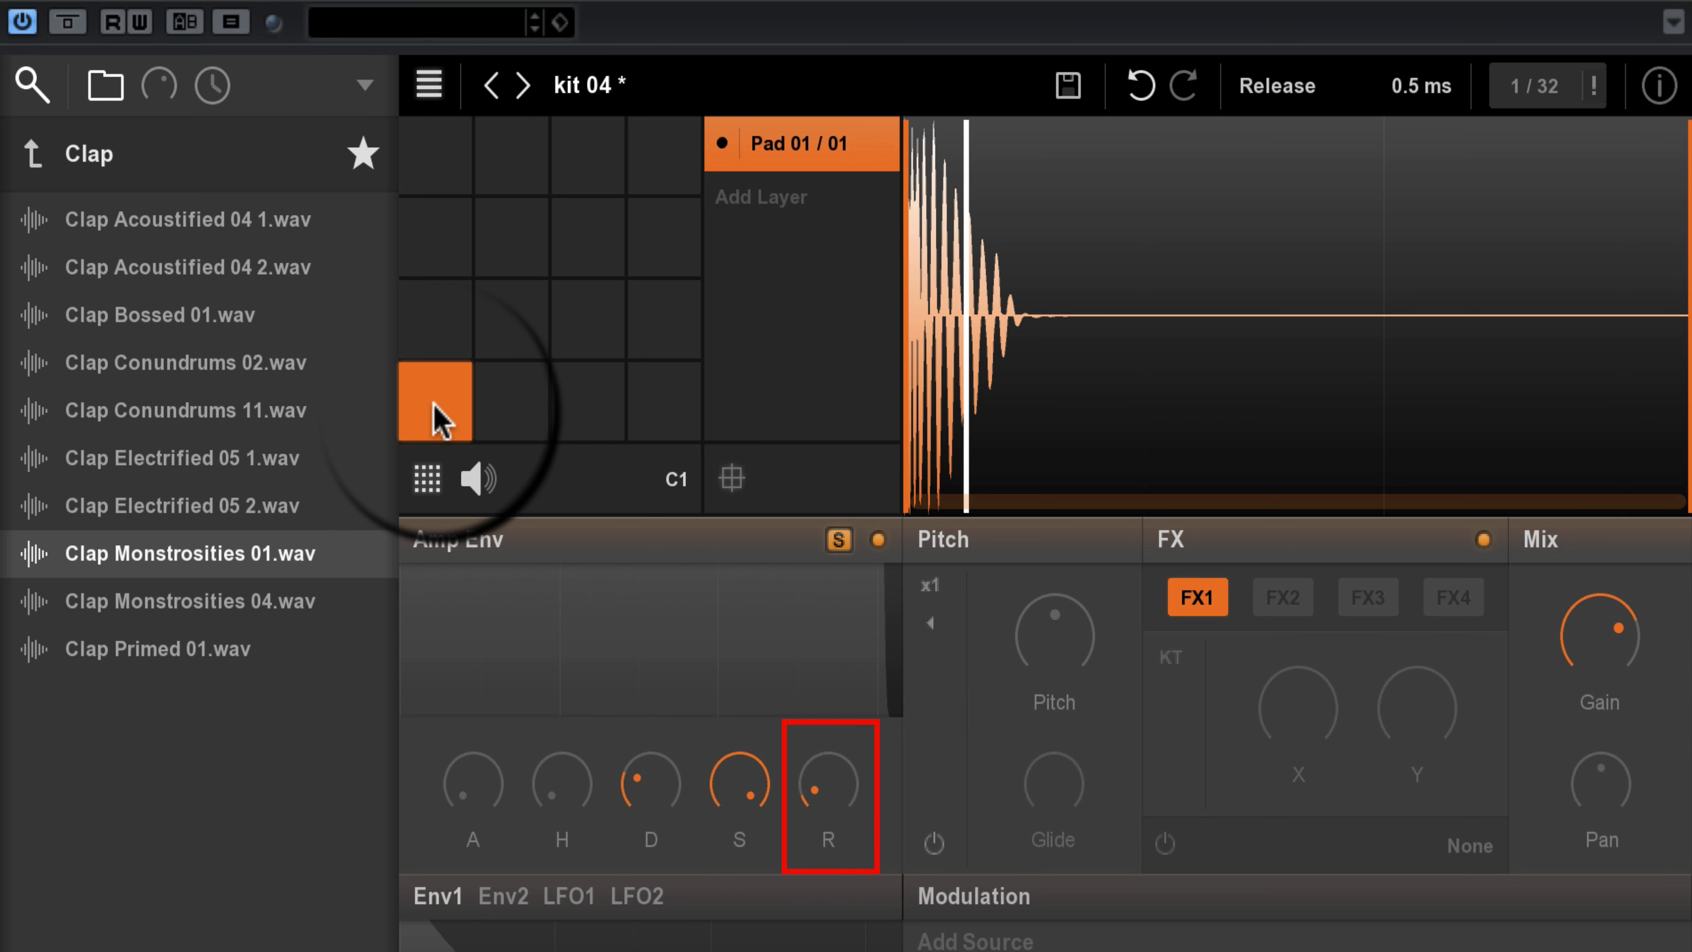
pyautogui.click(440, 419)
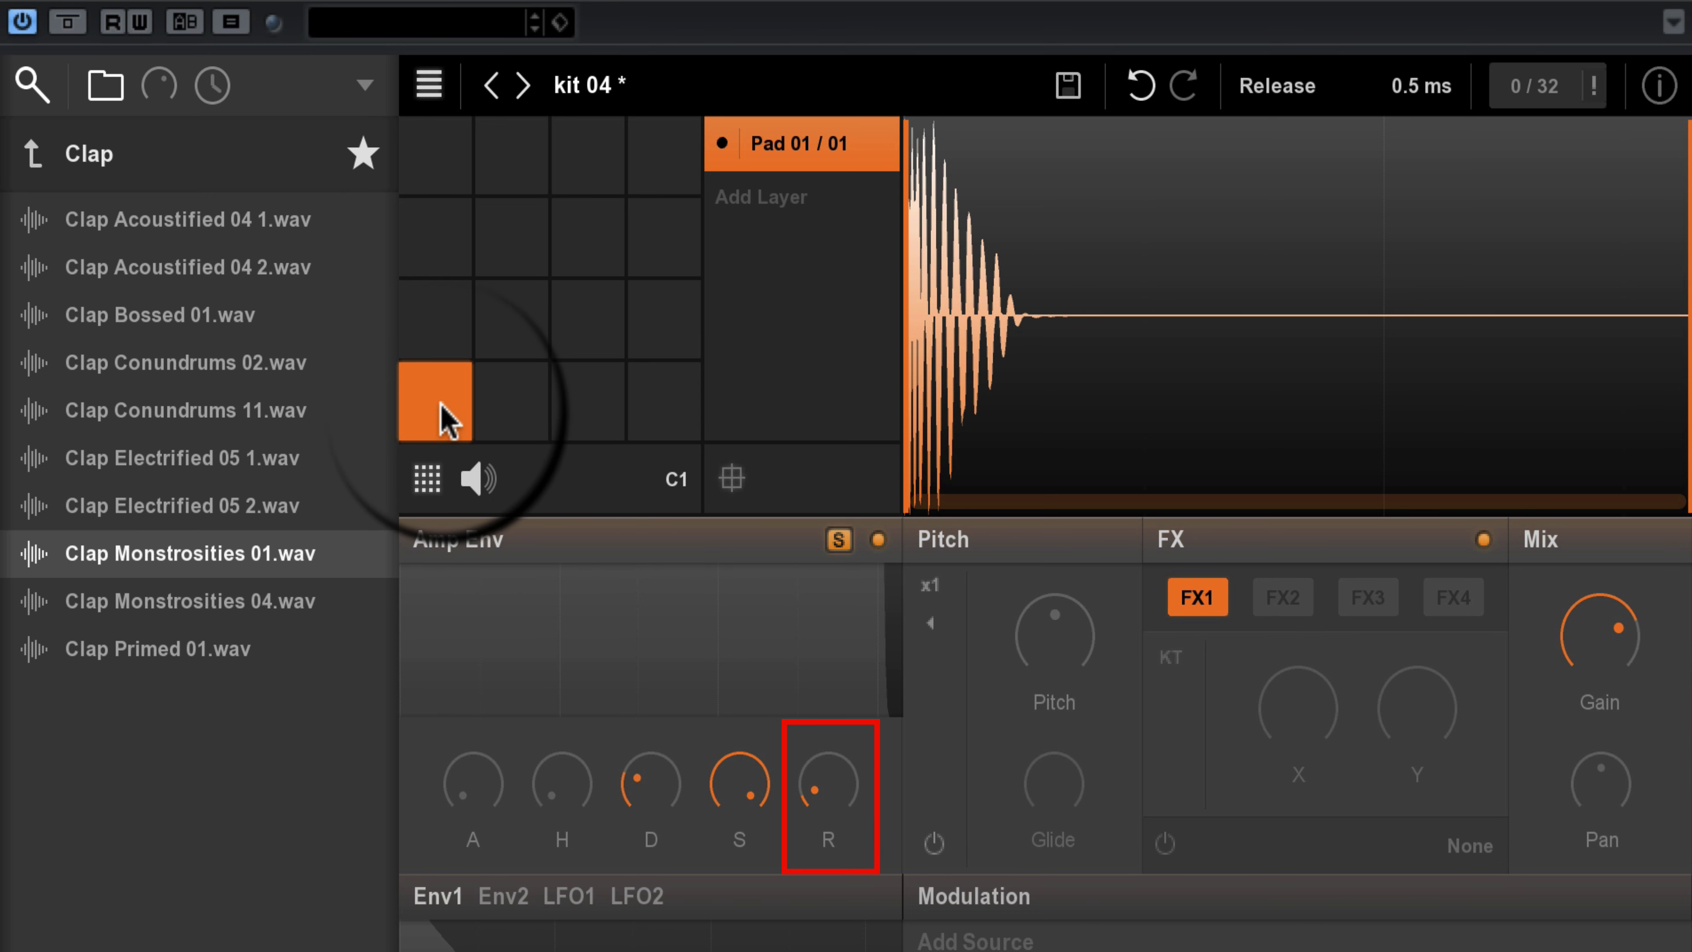
pyautogui.click(446, 419)
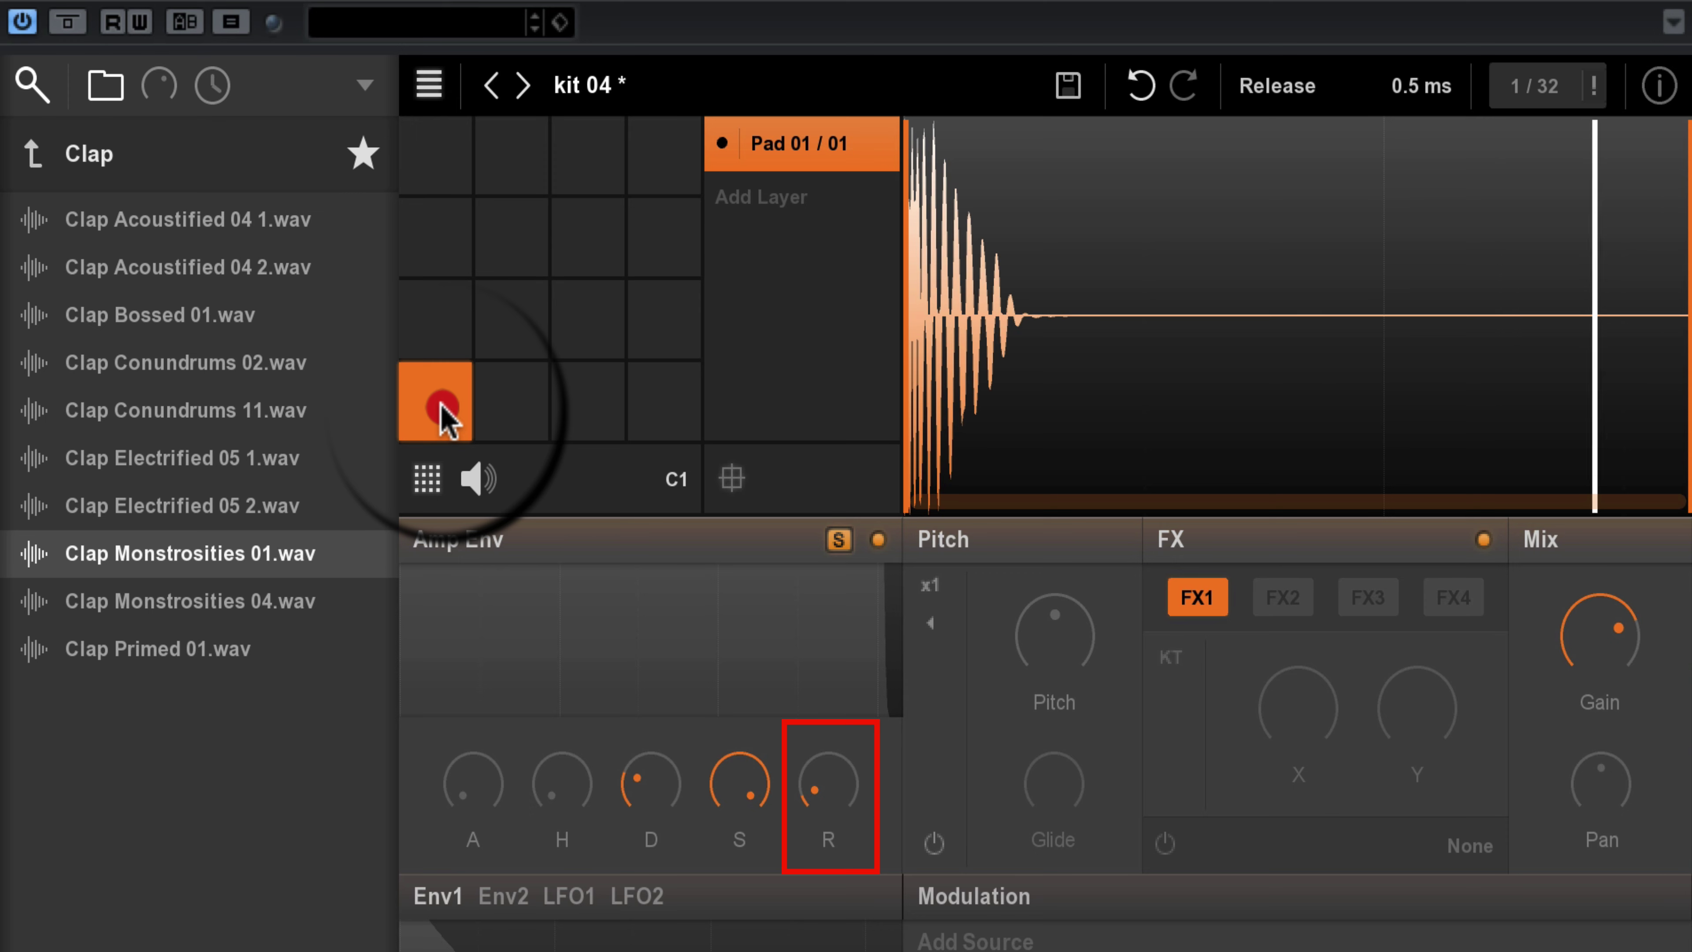
pyautogui.click(447, 419)
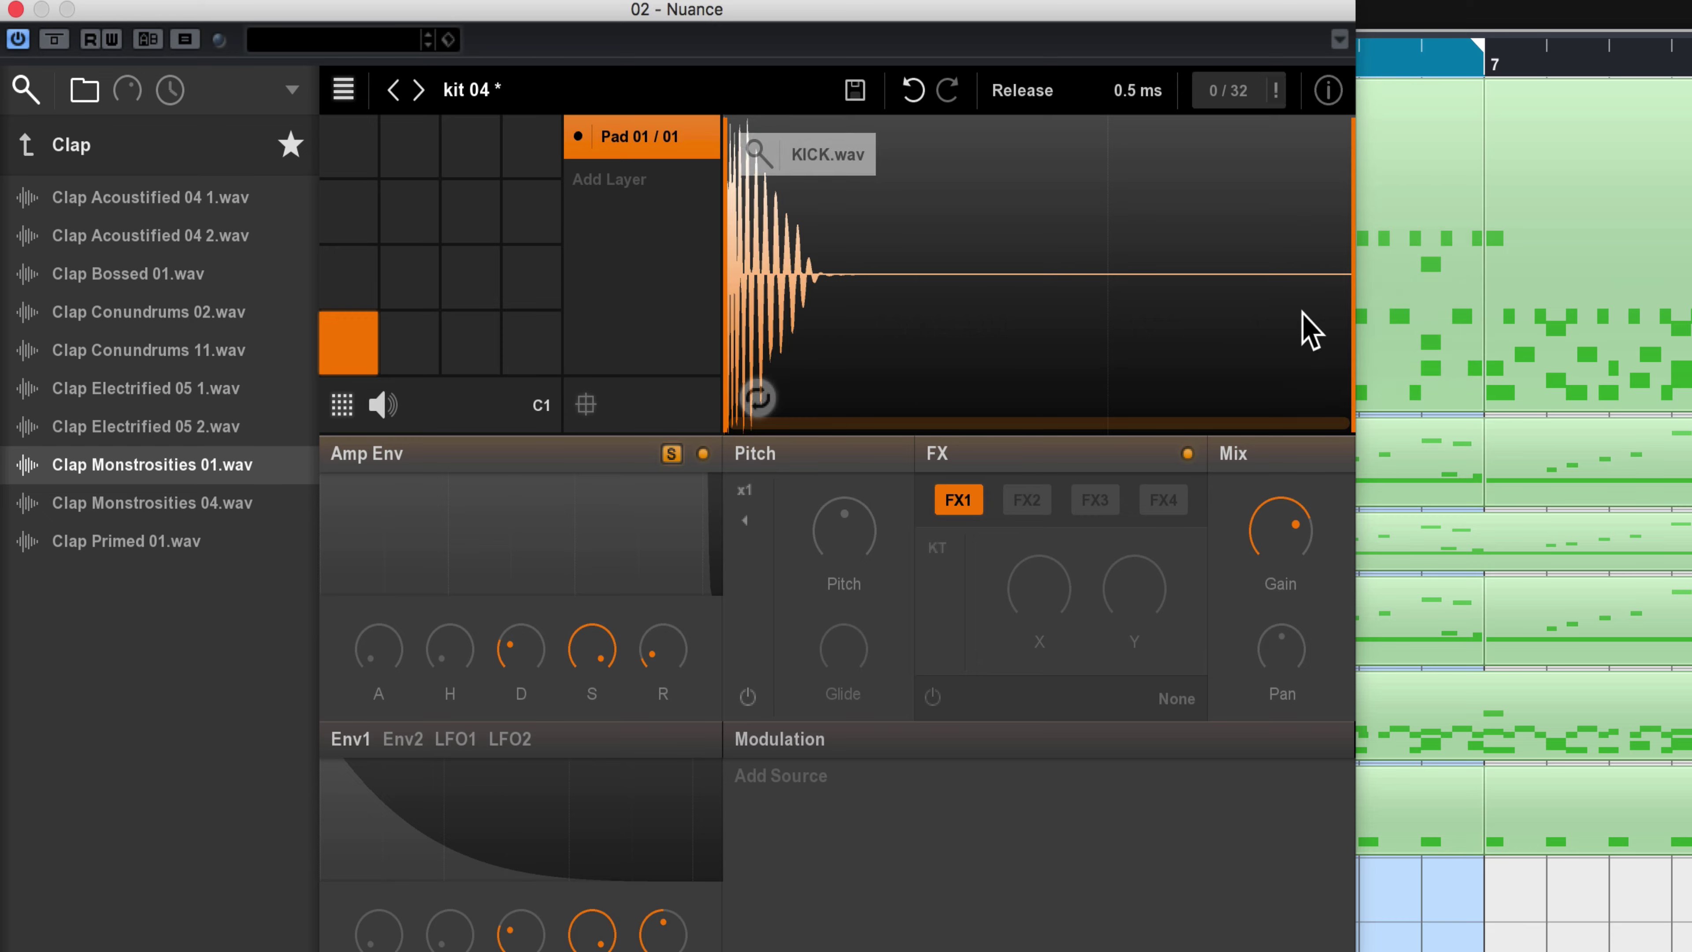
# Switch to the drum part in the DAW's piano roll, select the last three C1 notes and play back the loop
pyautogui.click(1416, 260)
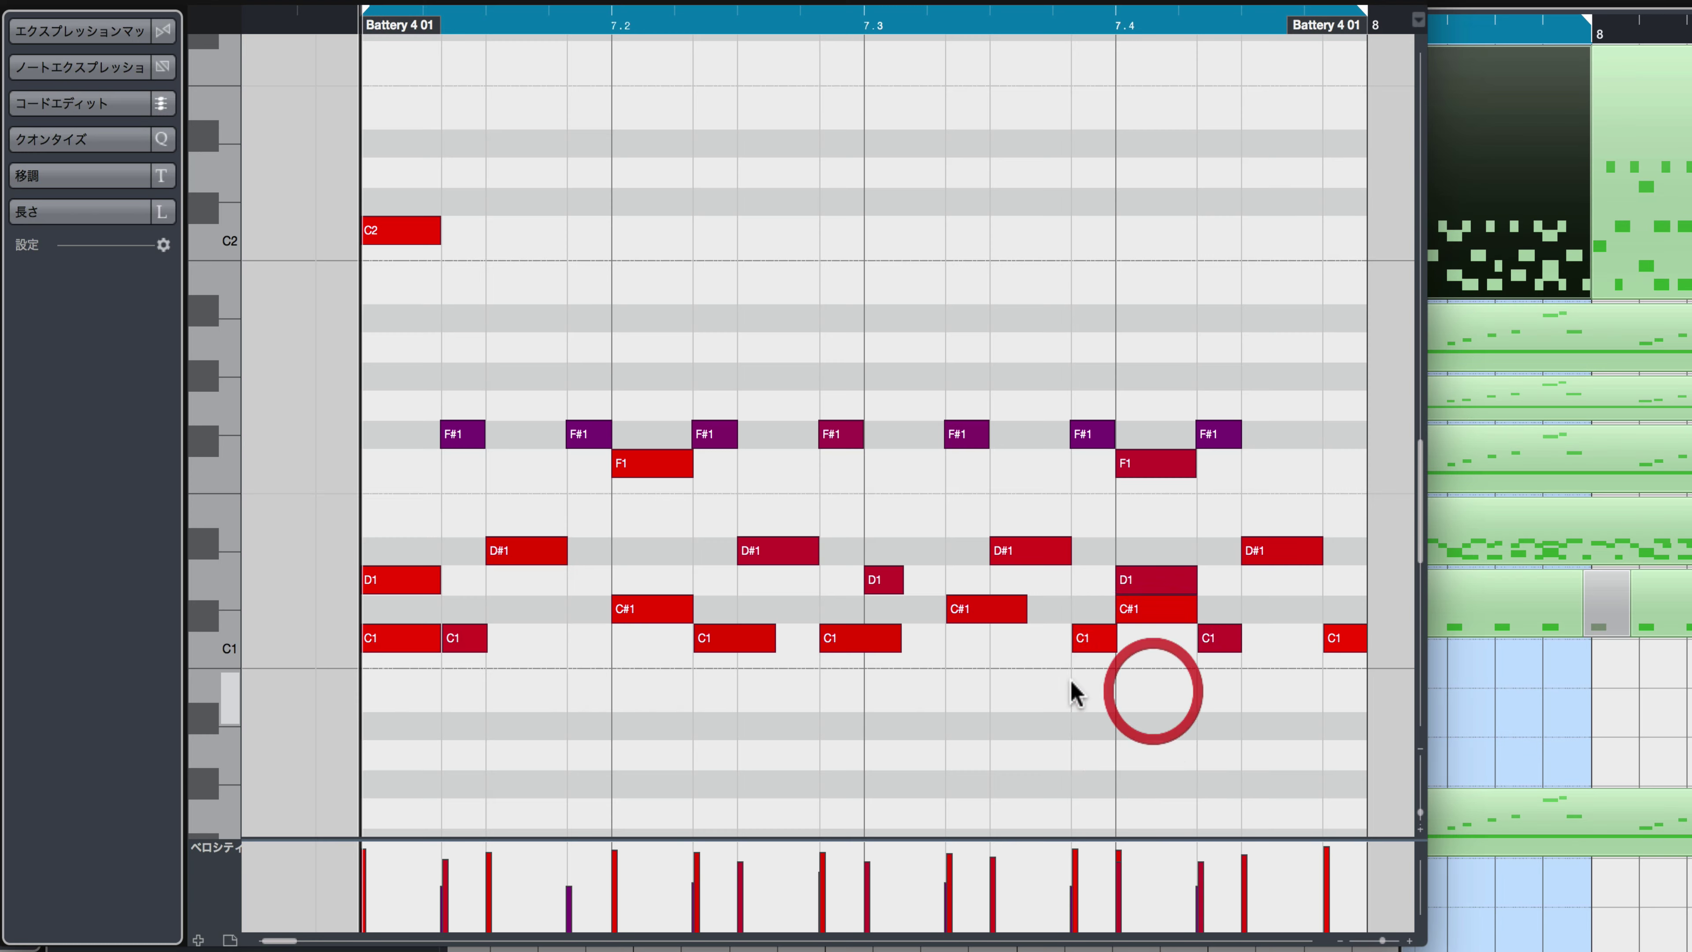
pyautogui.moveTo(1066, 681); pyautogui.dragTo(1356, 637)
pyautogui.press('space')
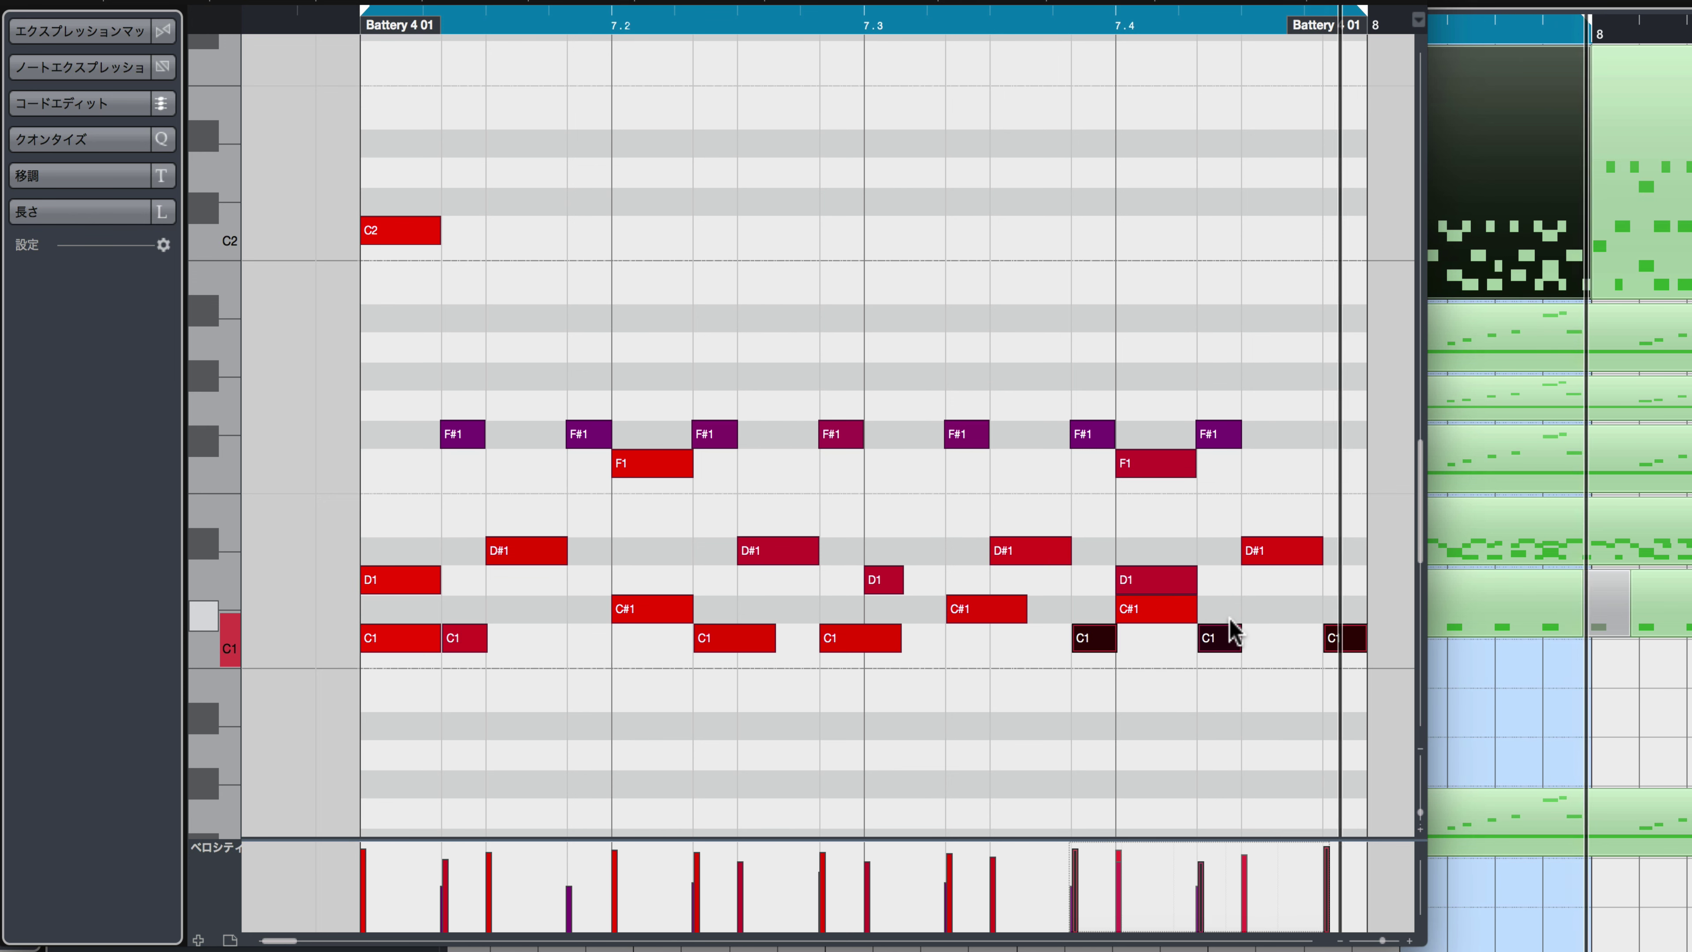
pyautogui.click(1168, 726)
pyautogui.press('space')
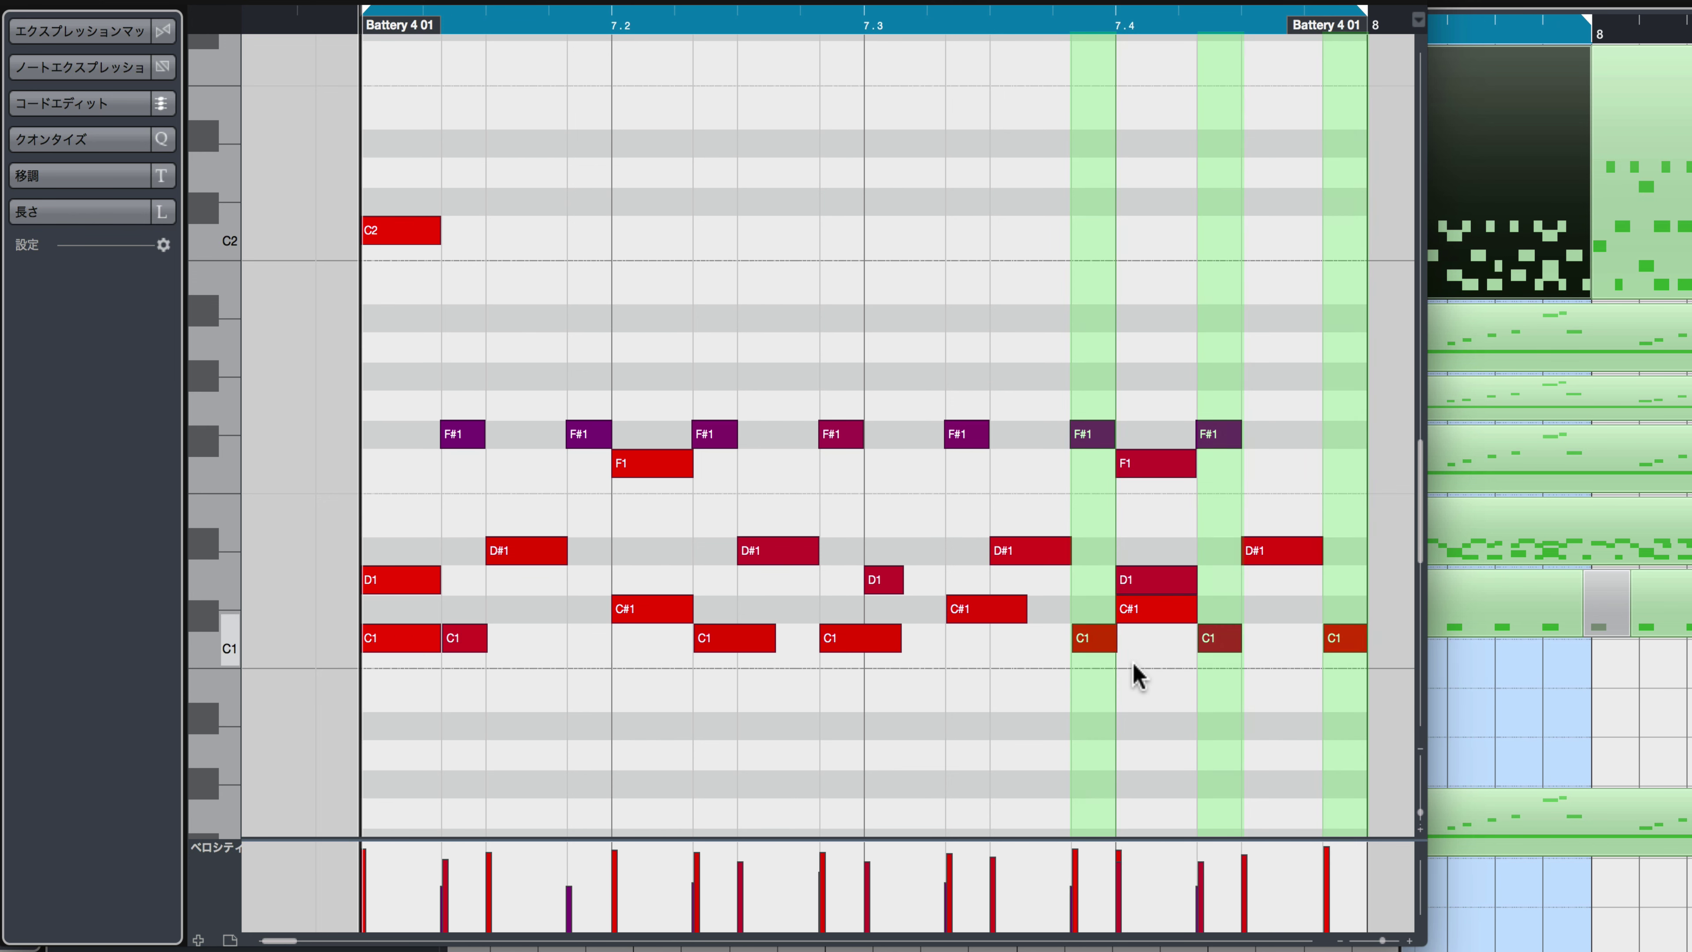
# Try giving the last three C1 kick notes different lengths and play back the pattern
pyautogui.click(1111, 642)
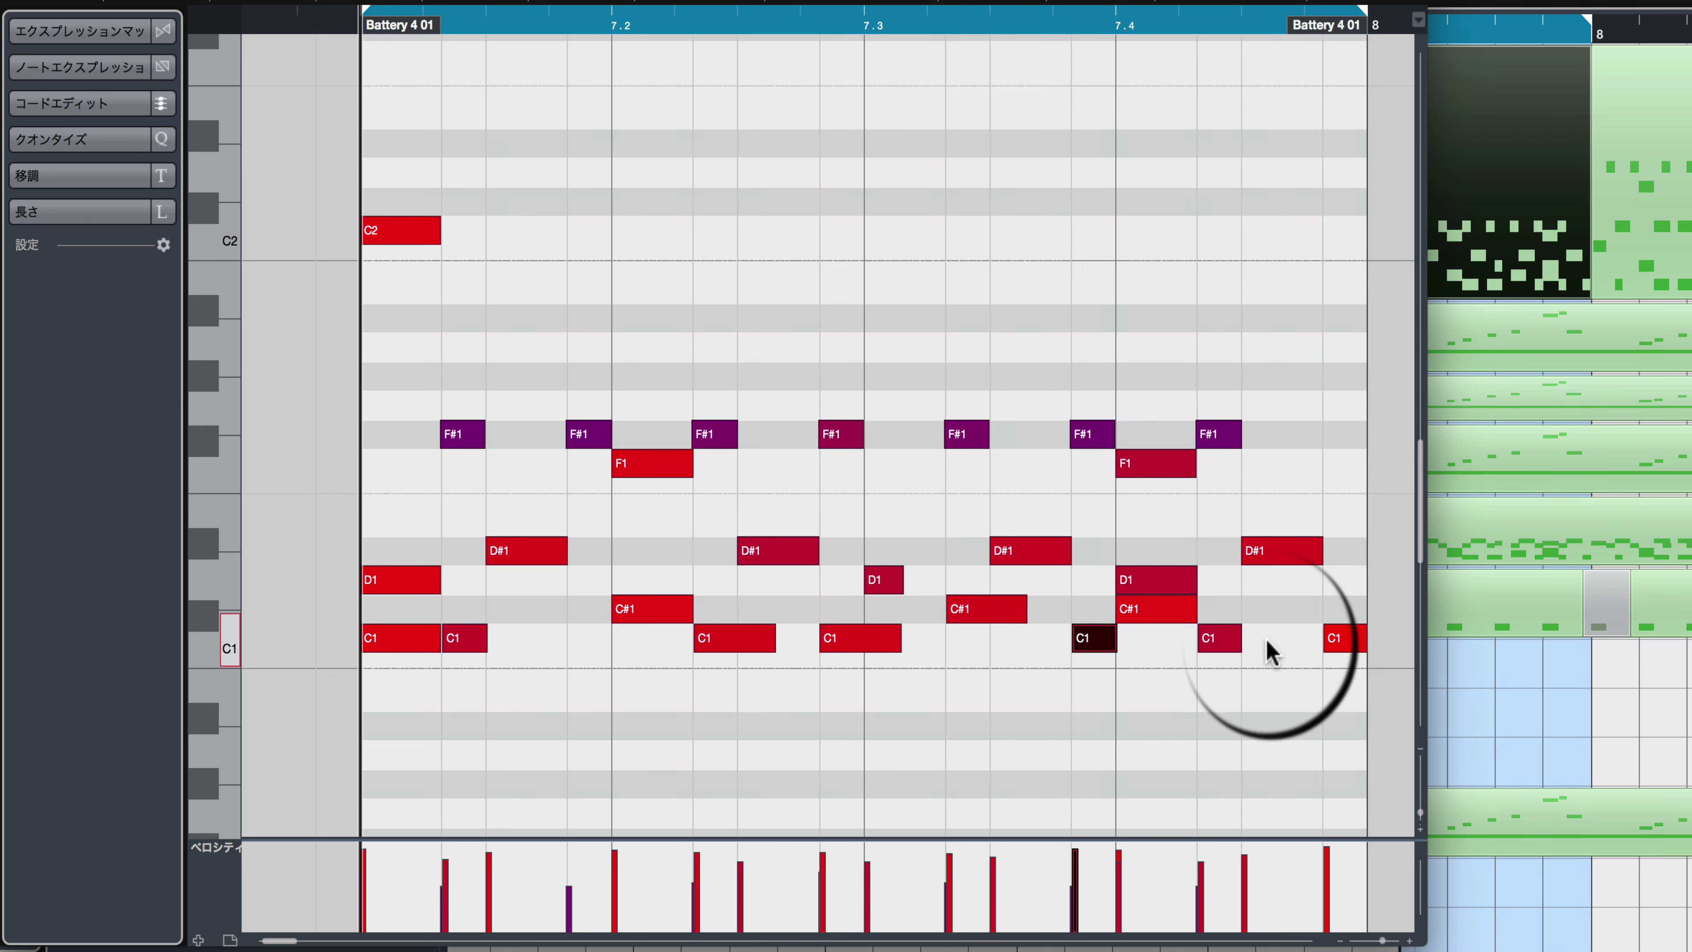
pyautogui.moveTo(1238, 643); pyautogui.dragTo(1358, 640)
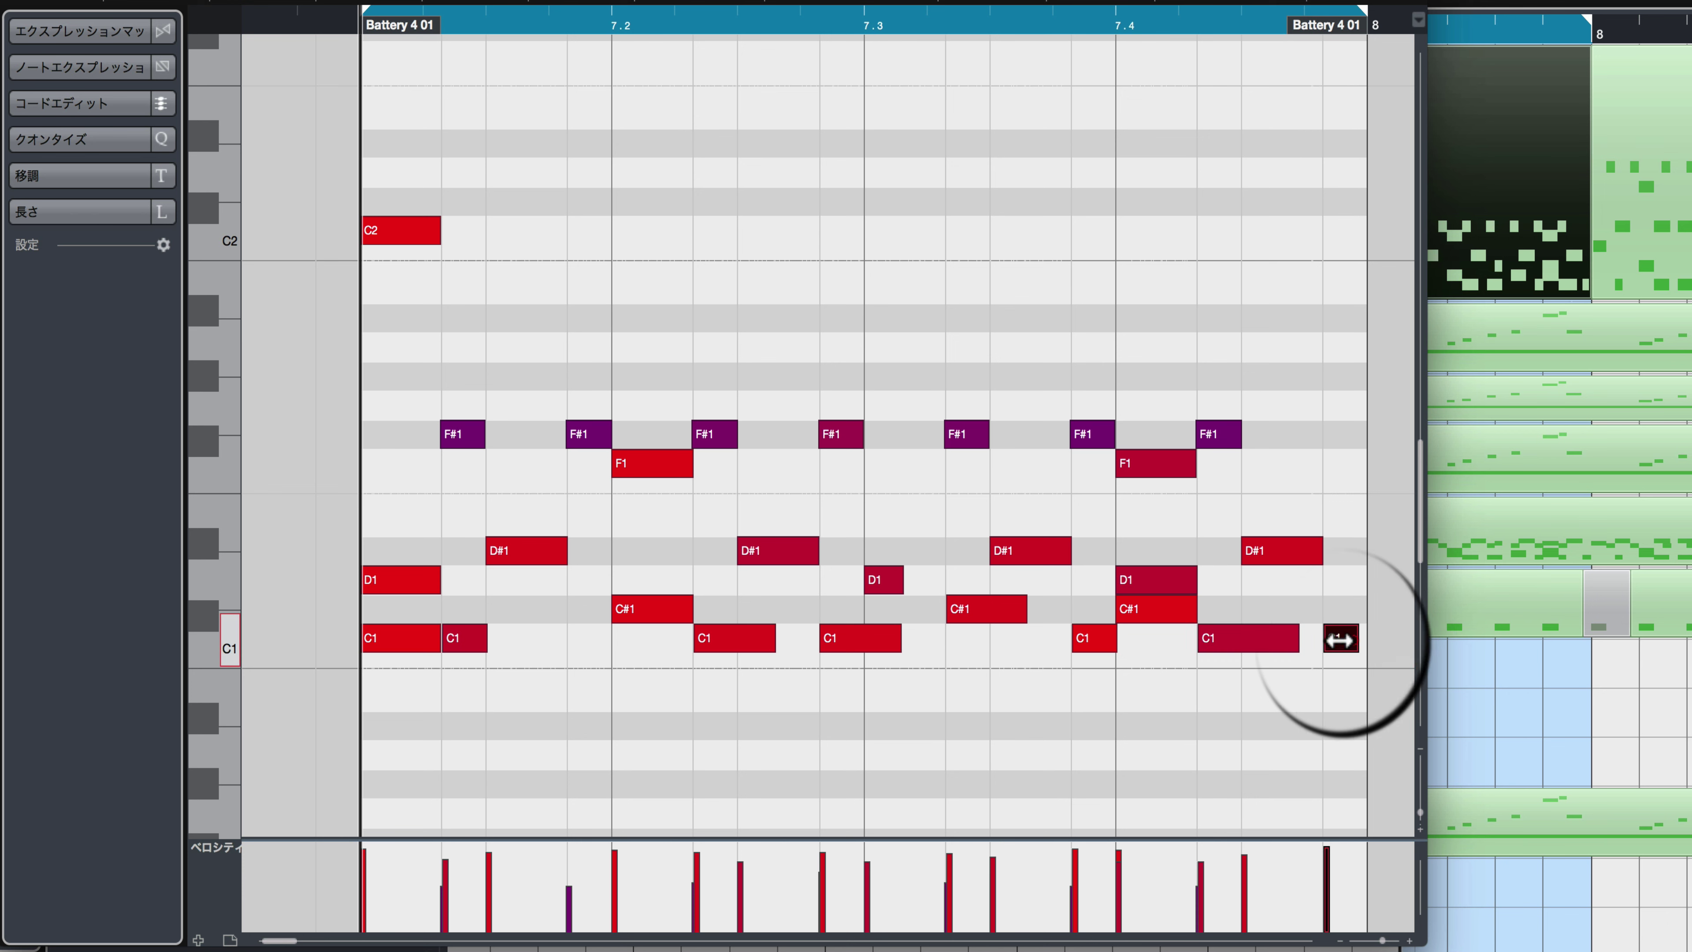
pyautogui.moveTo(1114, 636); pyautogui.dragTo(1140, 637)
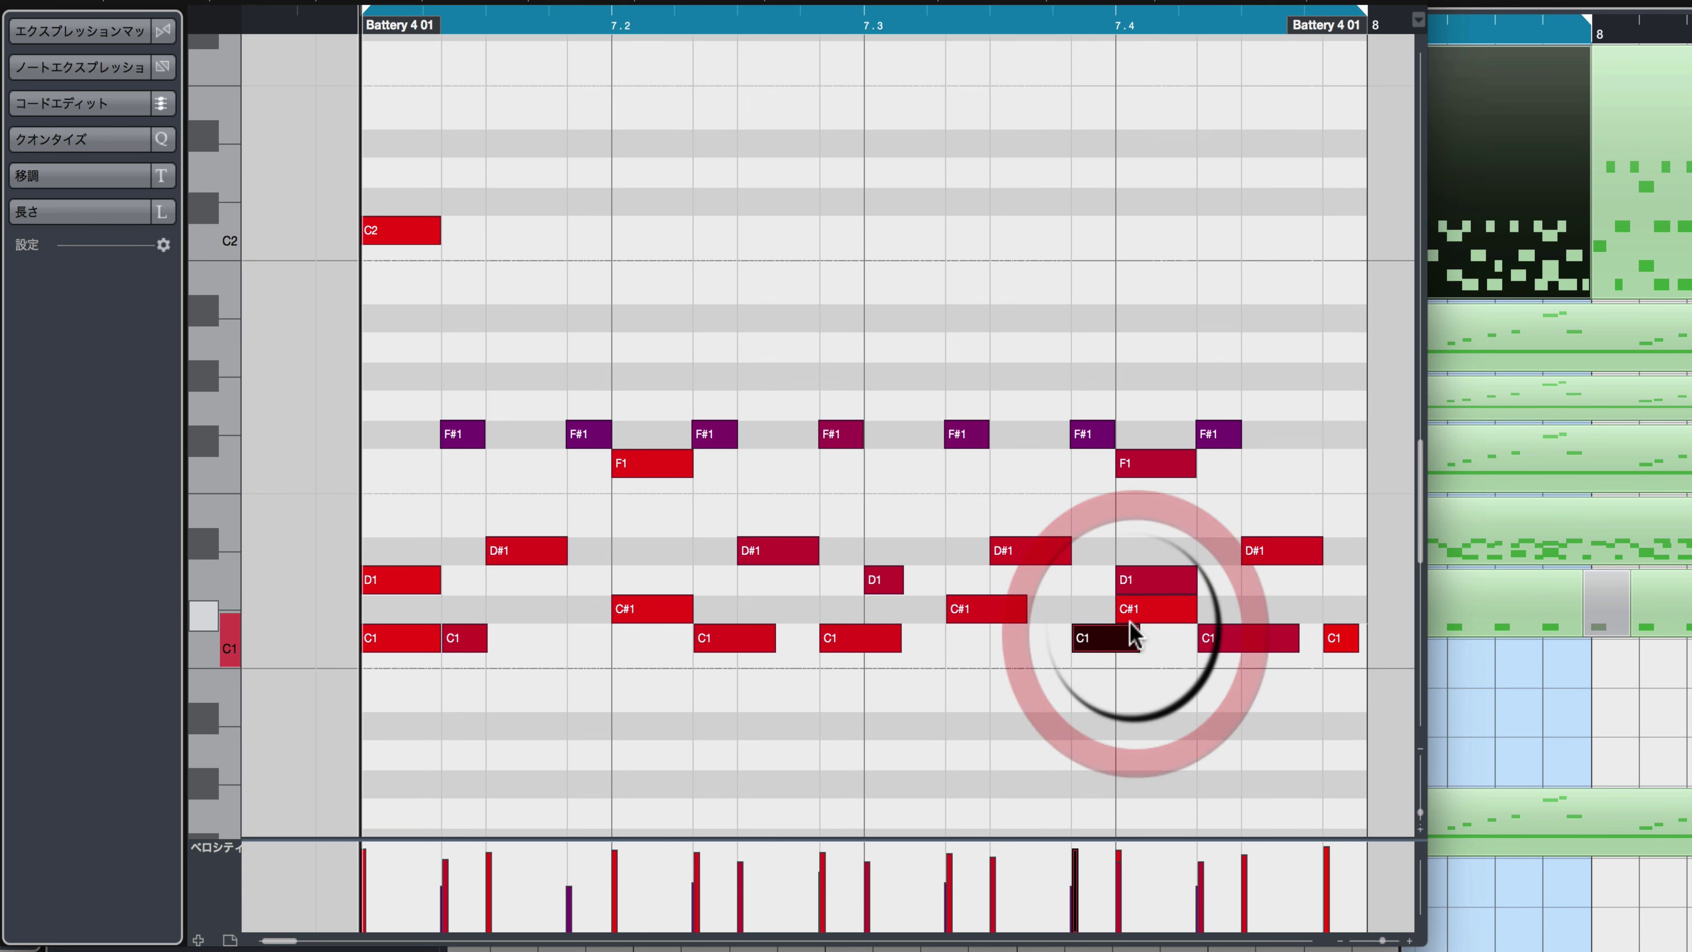
pyautogui.press('space')
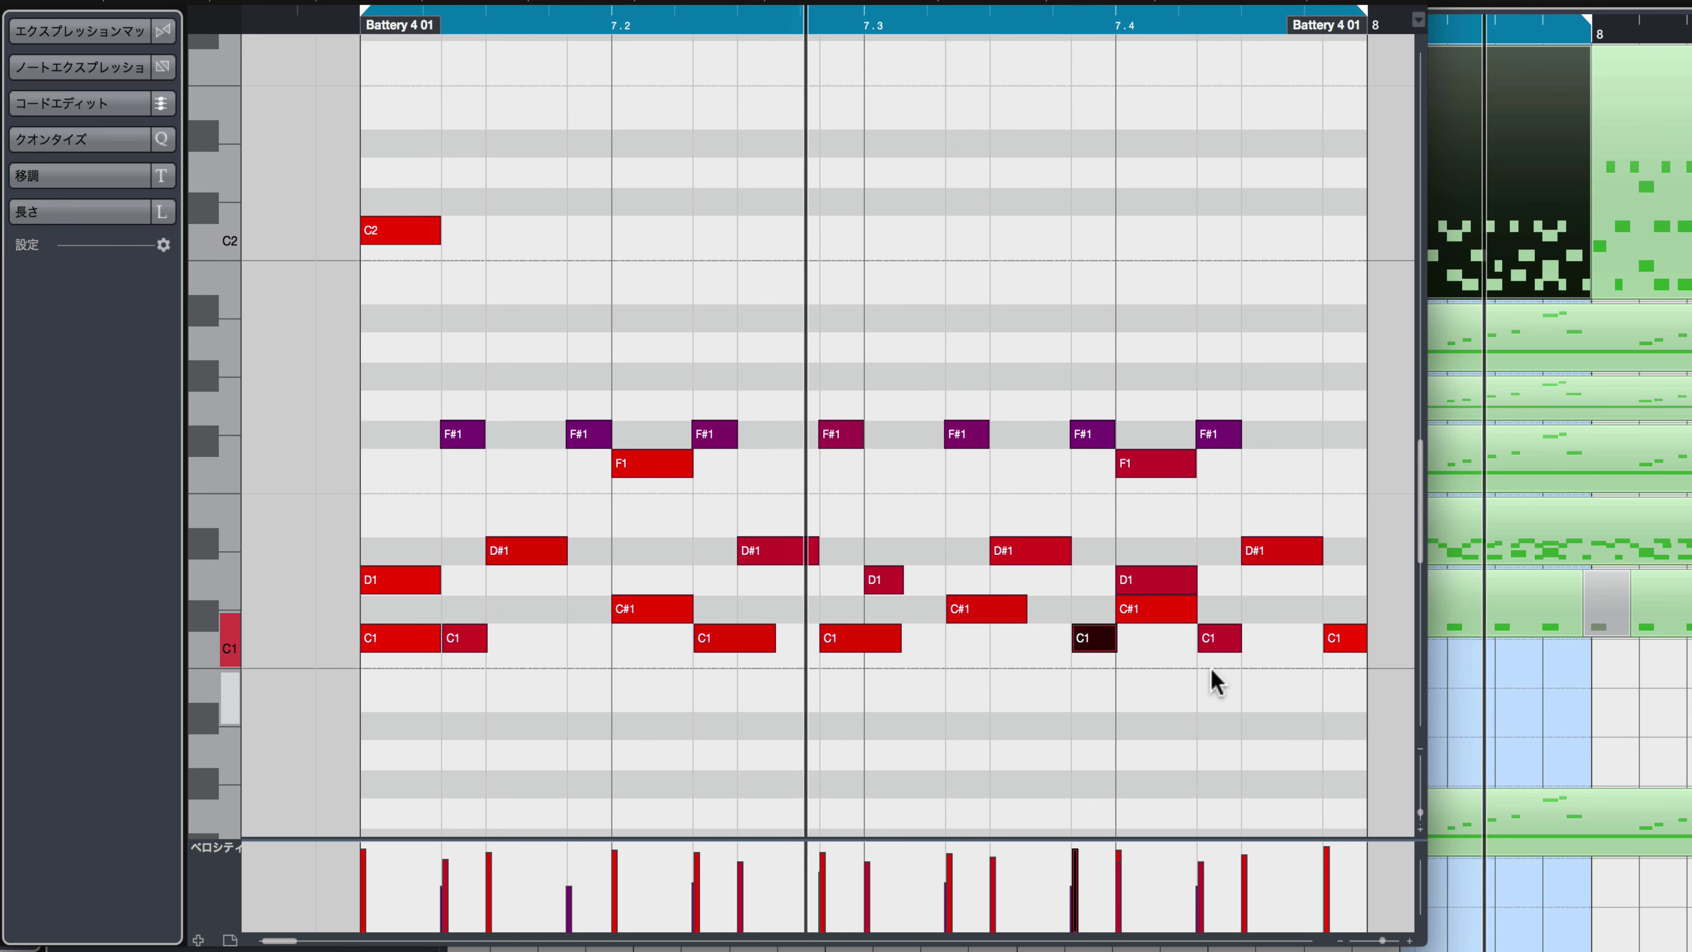
# Undo the length changes made to the last three C1 kick notes
pyautogui.press('super+z')
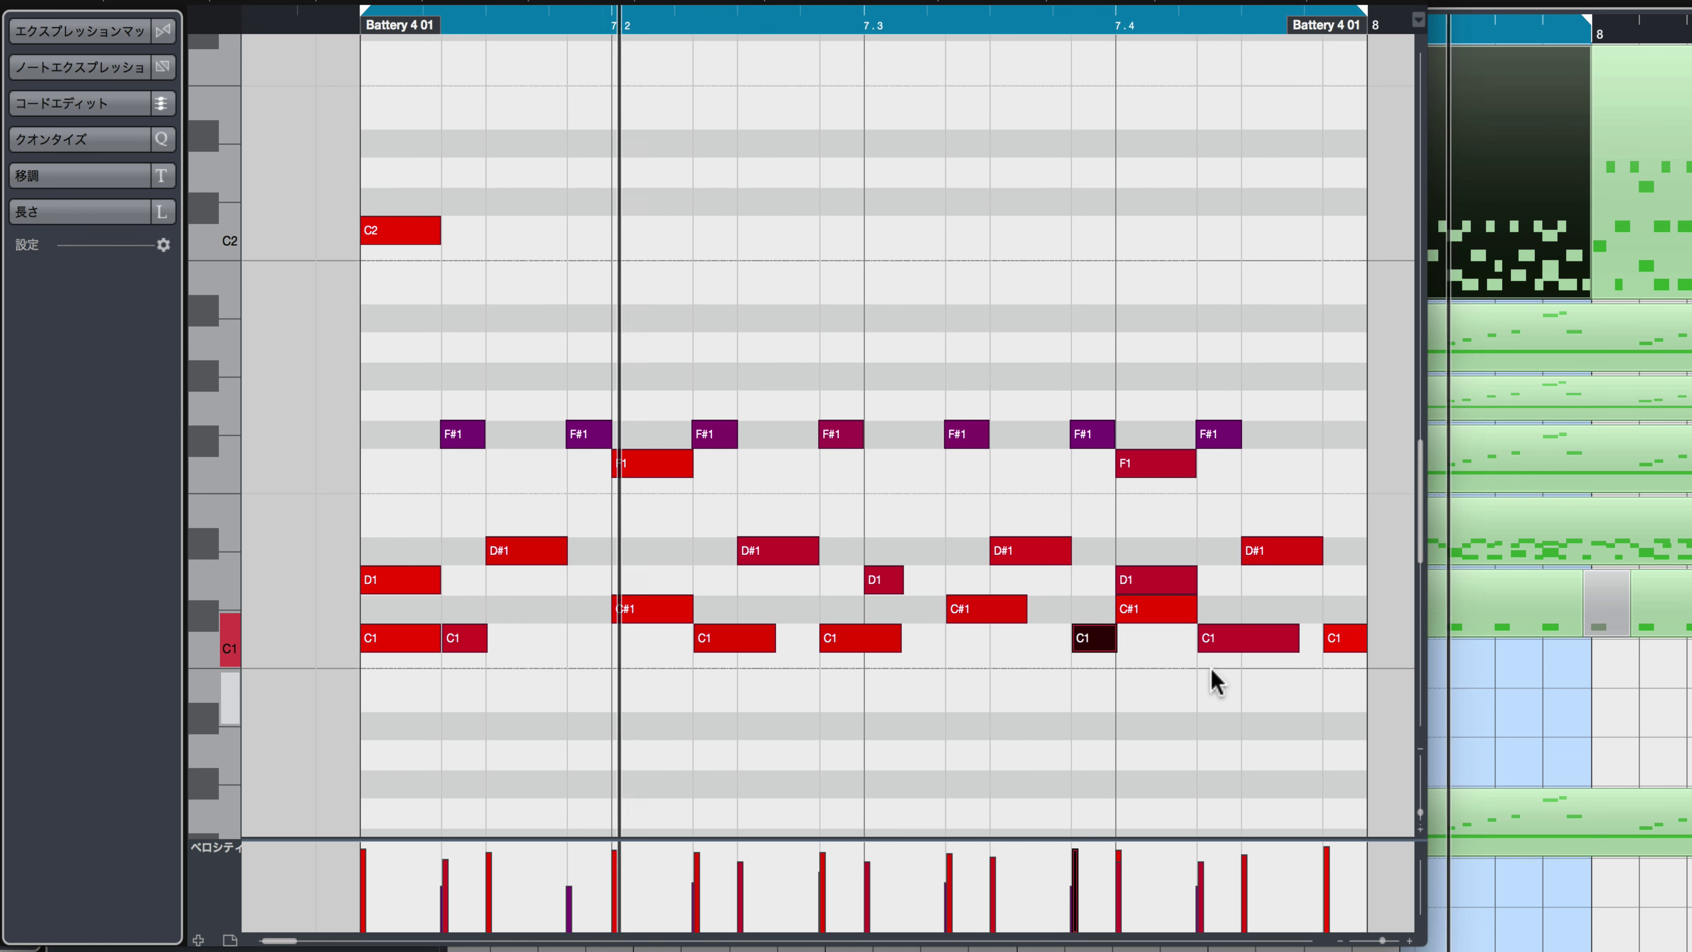
pyautogui.press('super+z')
pyautogui.press('super+z')
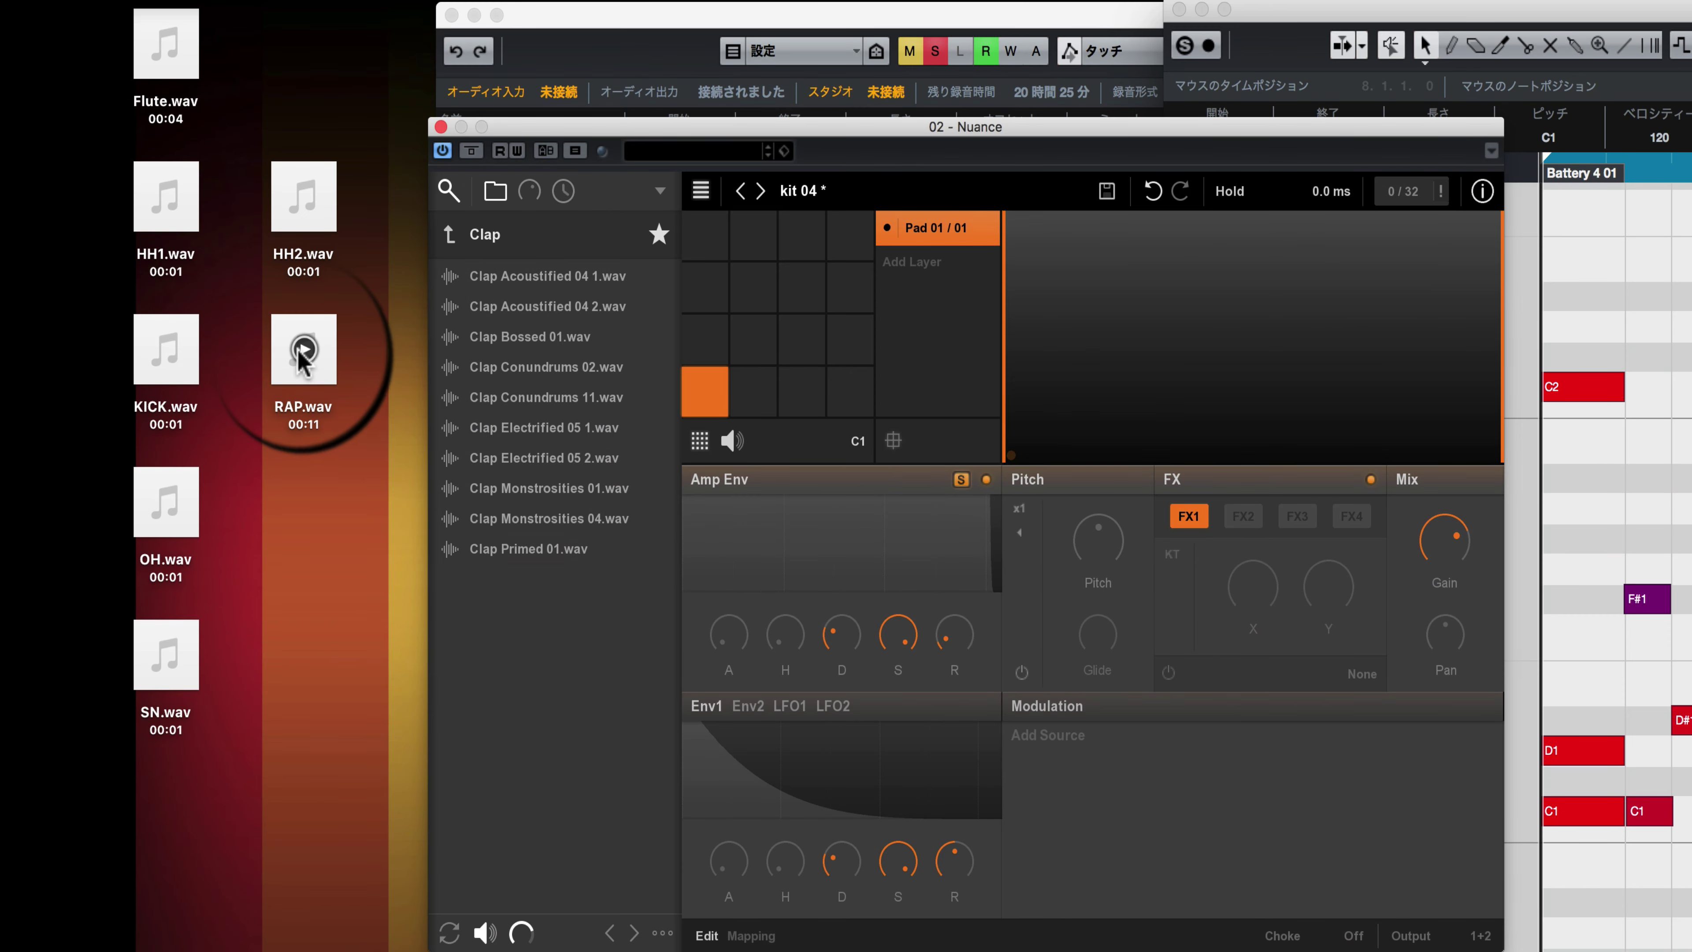
# Load RAP.wav from the desktop onto pad 05 and move its playback start to where the vocal begins
pyautogui.moveTo(303, 354); pyautogui.dragTo(695, 348)
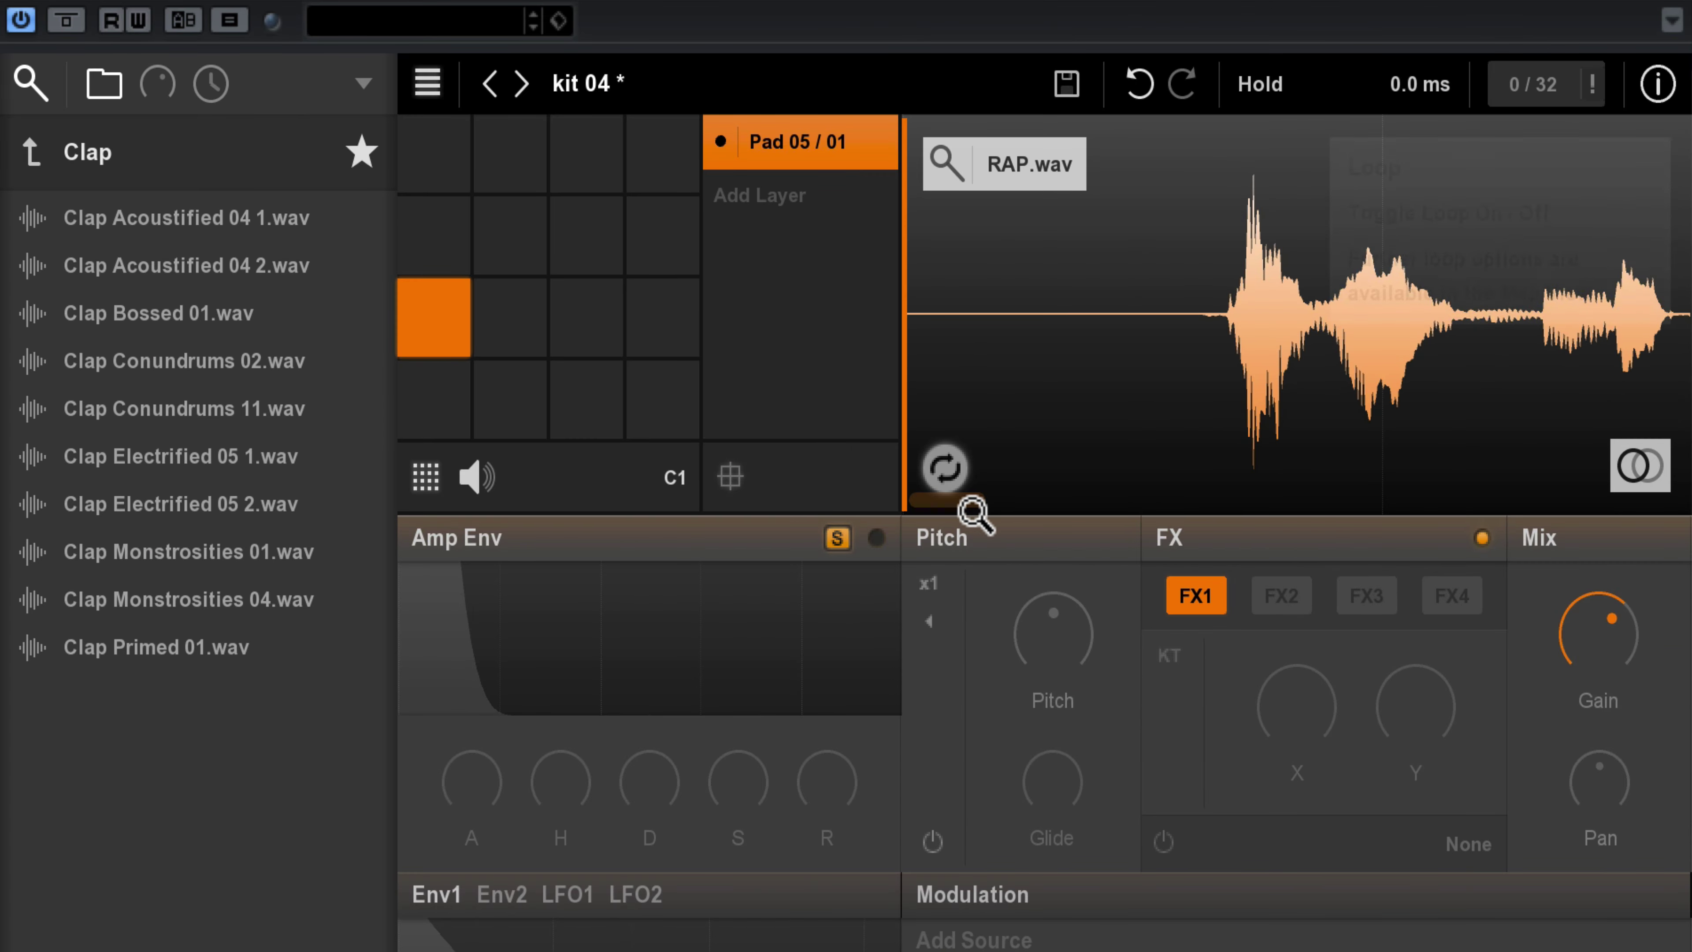
pyautogui.moveTo(1043, 459); pyautogui.dragTo(1043, 457)
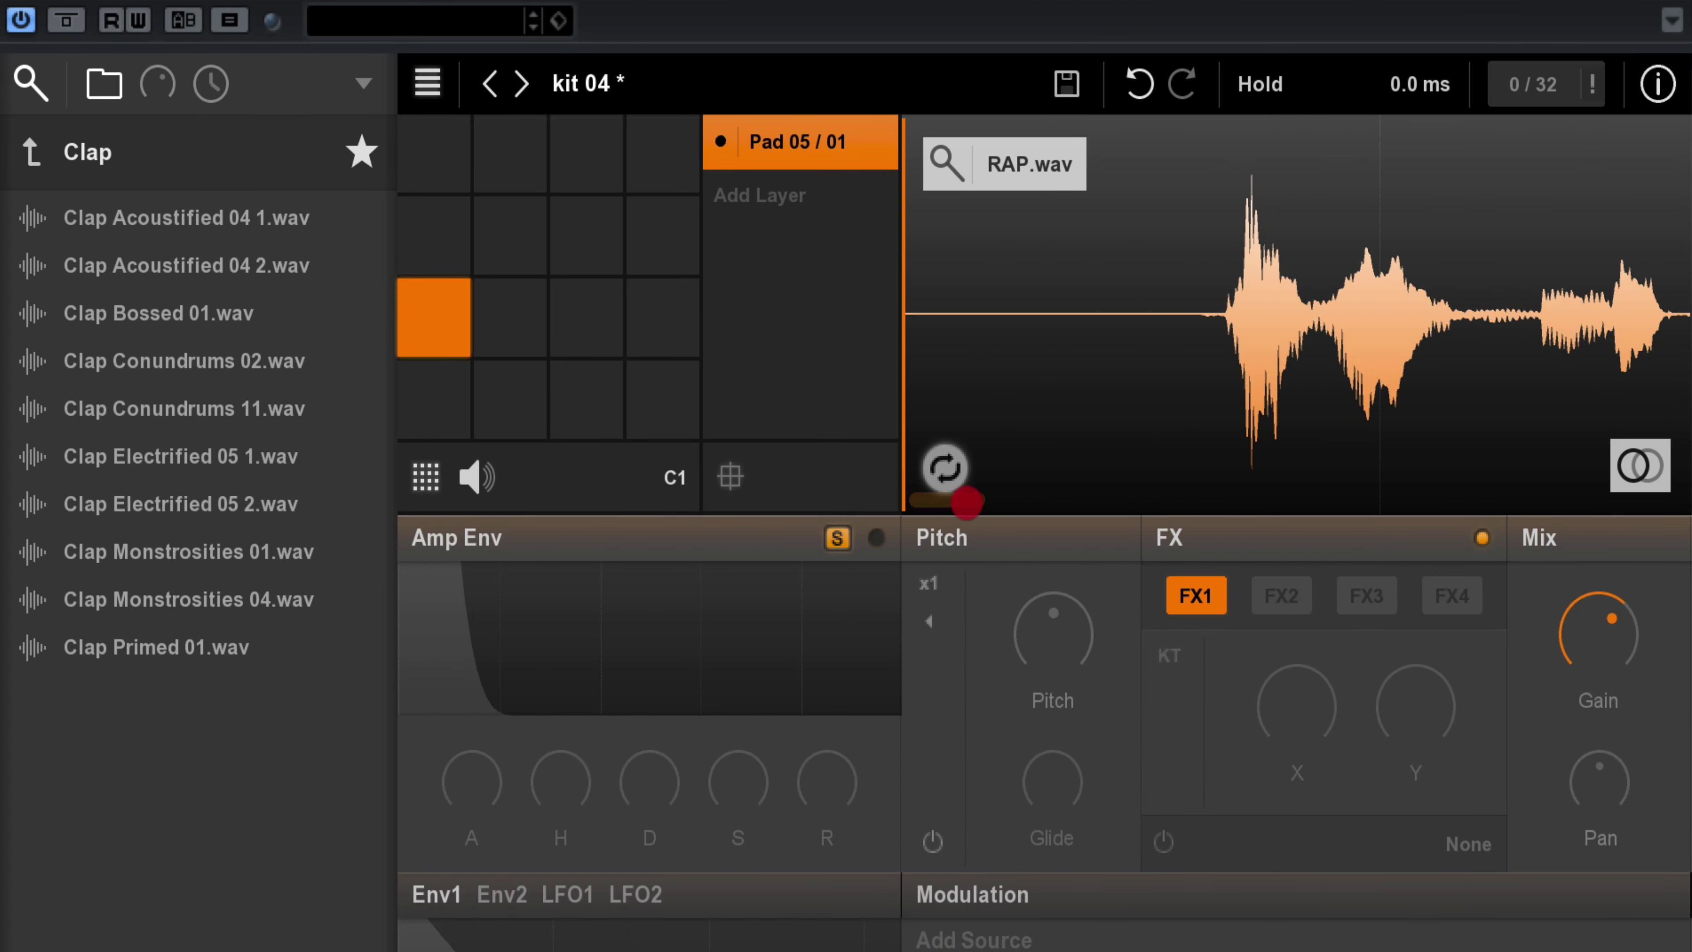
pyautogui.moveTo(967, 502); pyautogui.dragTo(962, 504)
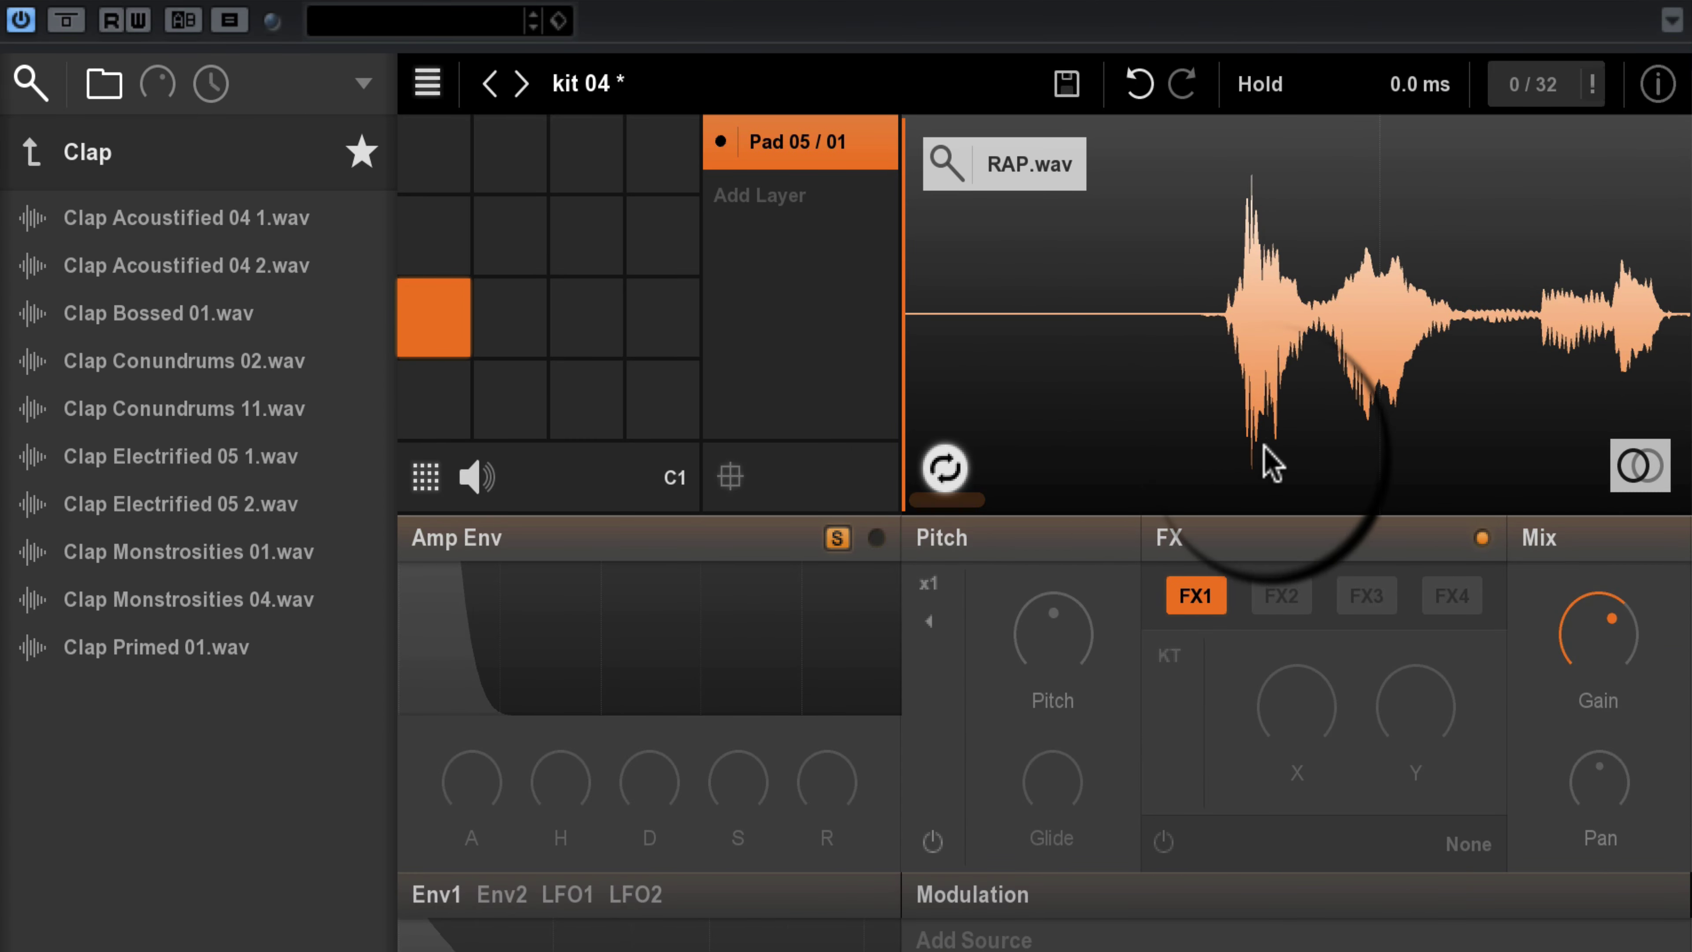
pyautogui.moveTo(960, 497); pyautogui.dragTo(1023, 503)
pyautogui.moveTo(906, 322); pyautogui.dragTo(938, 323)
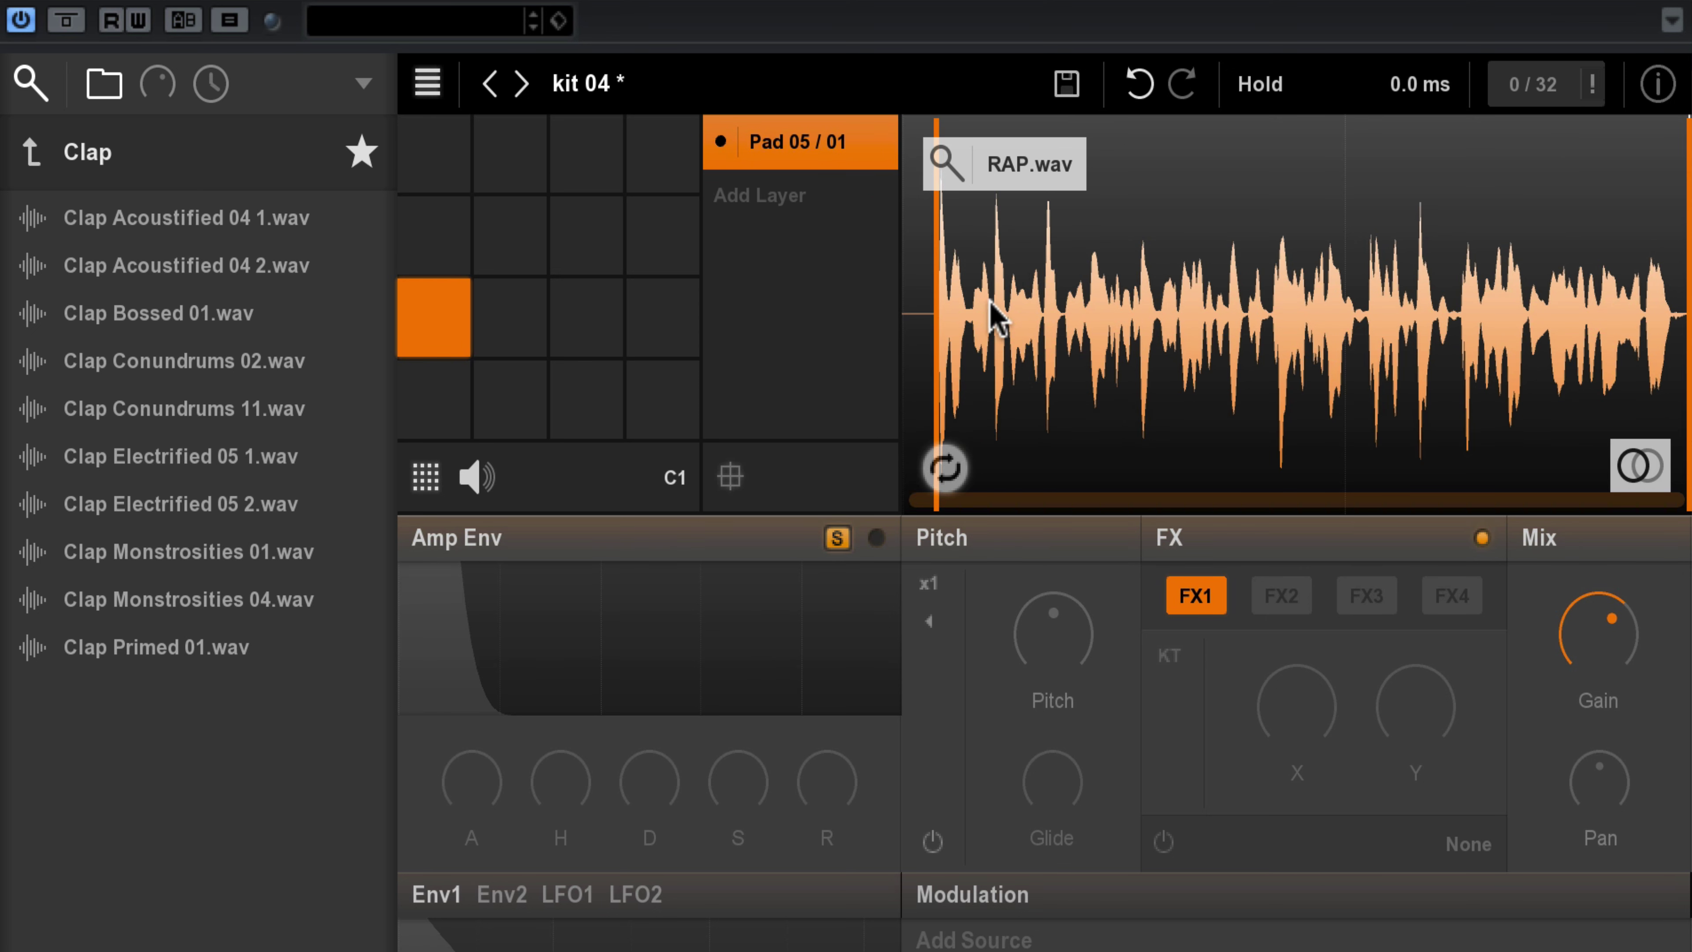
# Audition the rap sample on pad 05 with overlapping hits and lower its gain to -inf dB
pyautogui.click(436, 318)
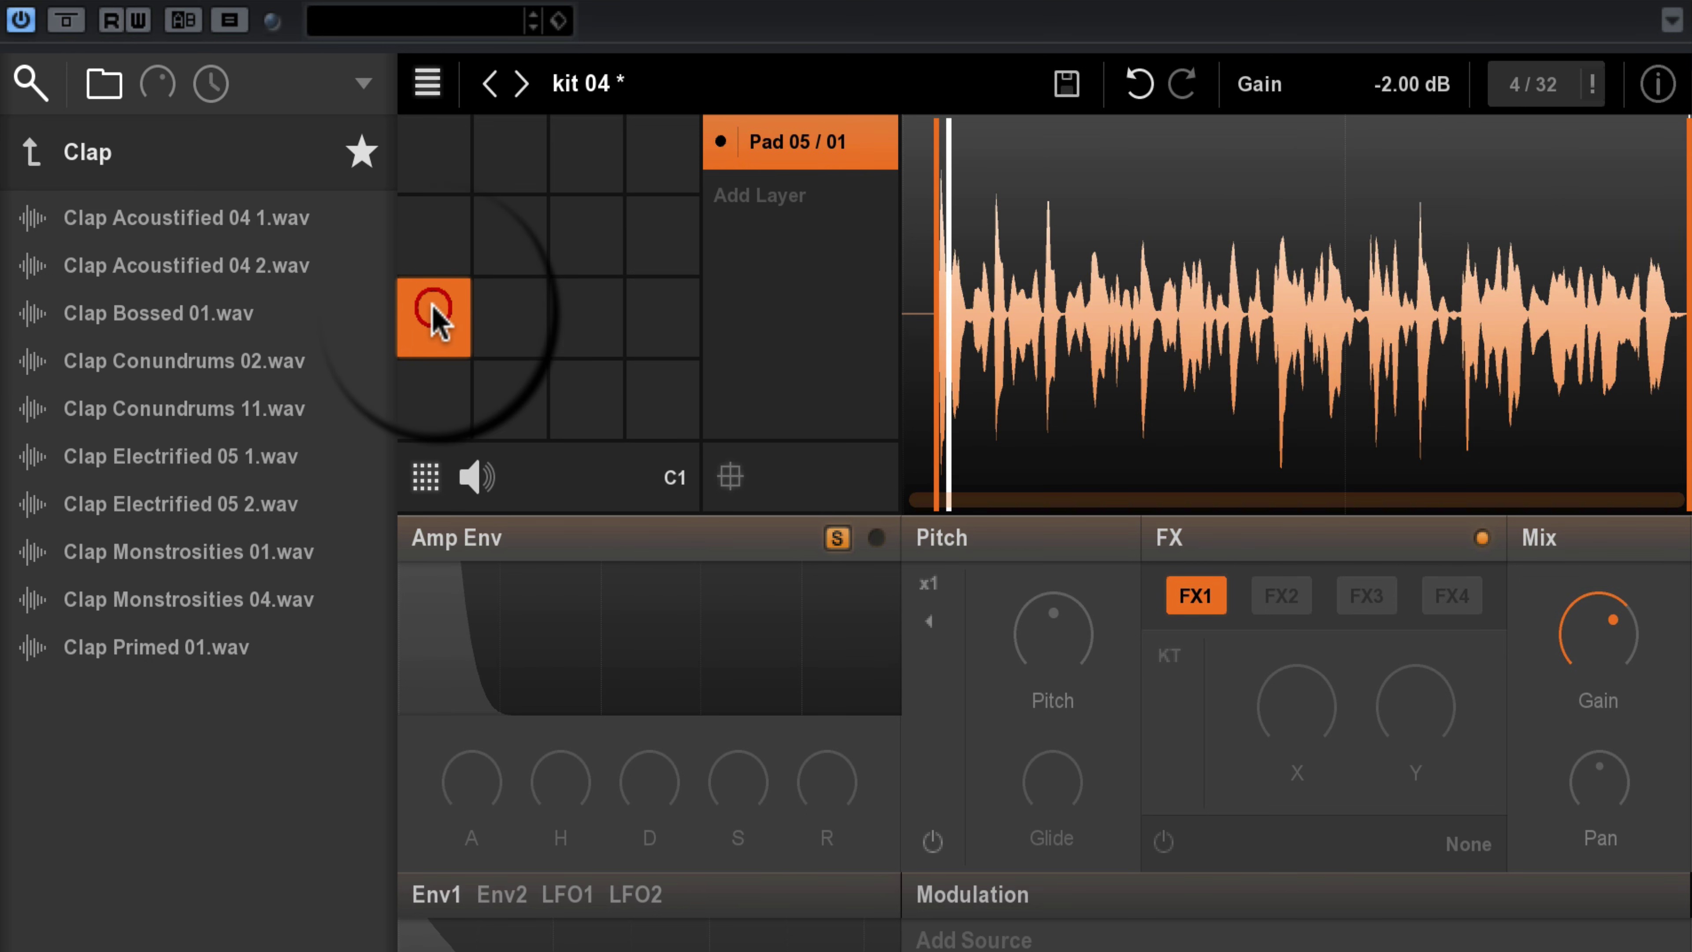
pyautogui.click(436, 318)
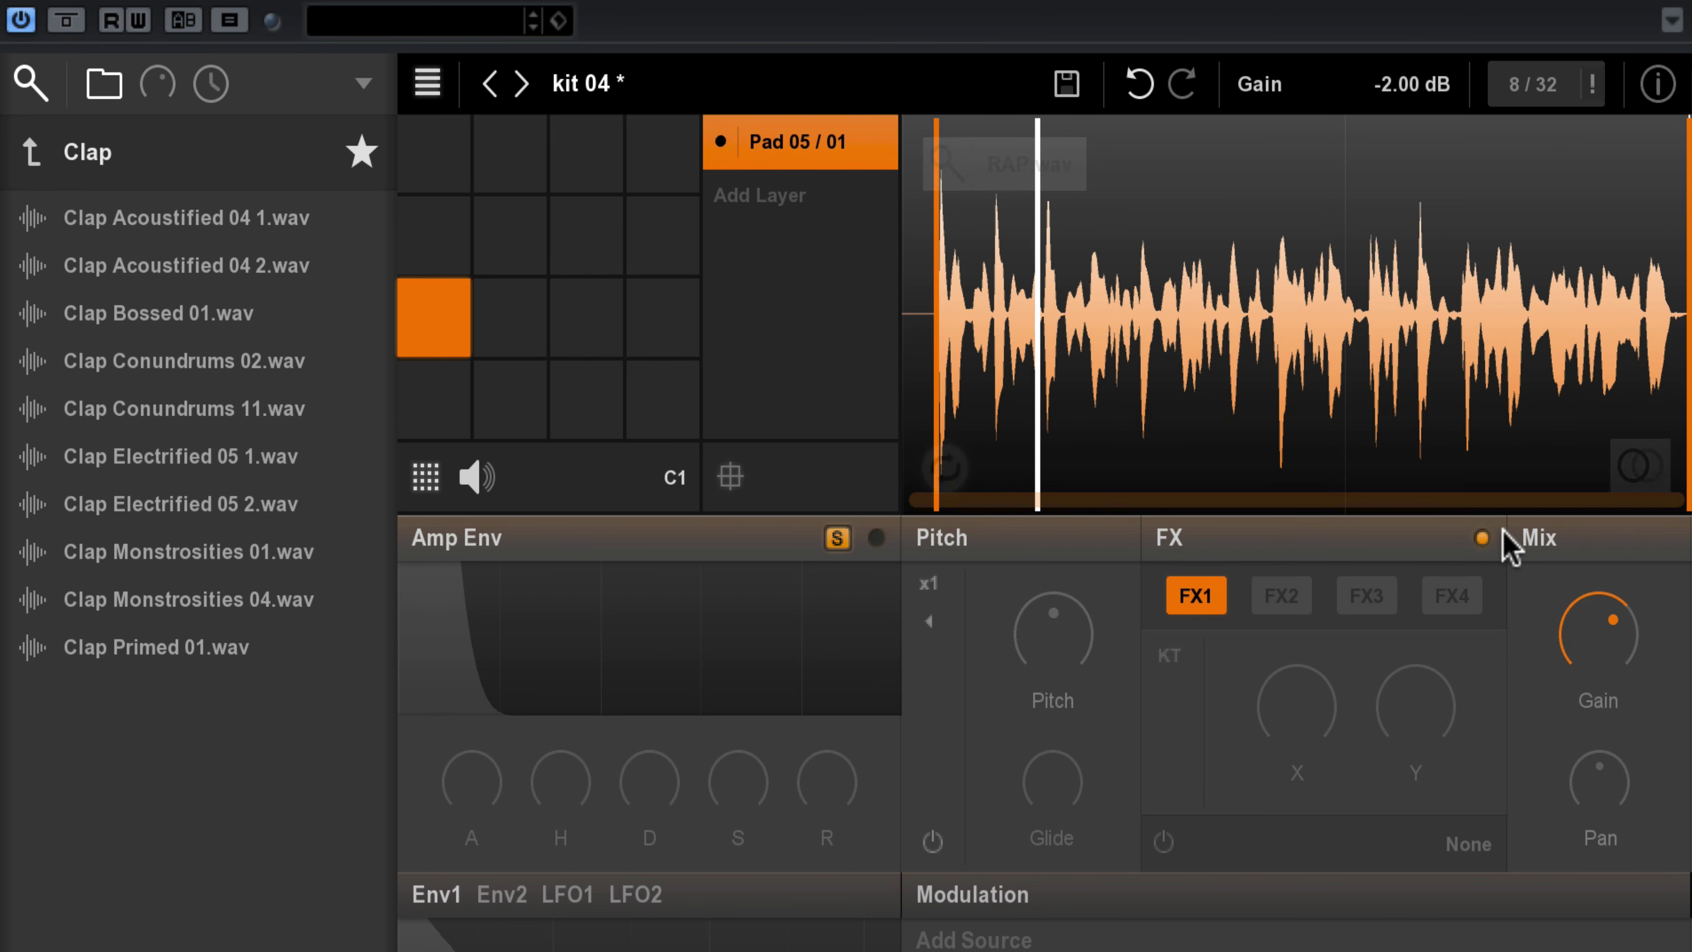
pyautogui.moveTo(1590, 616); pyautogui.dragTo(1591, 660)
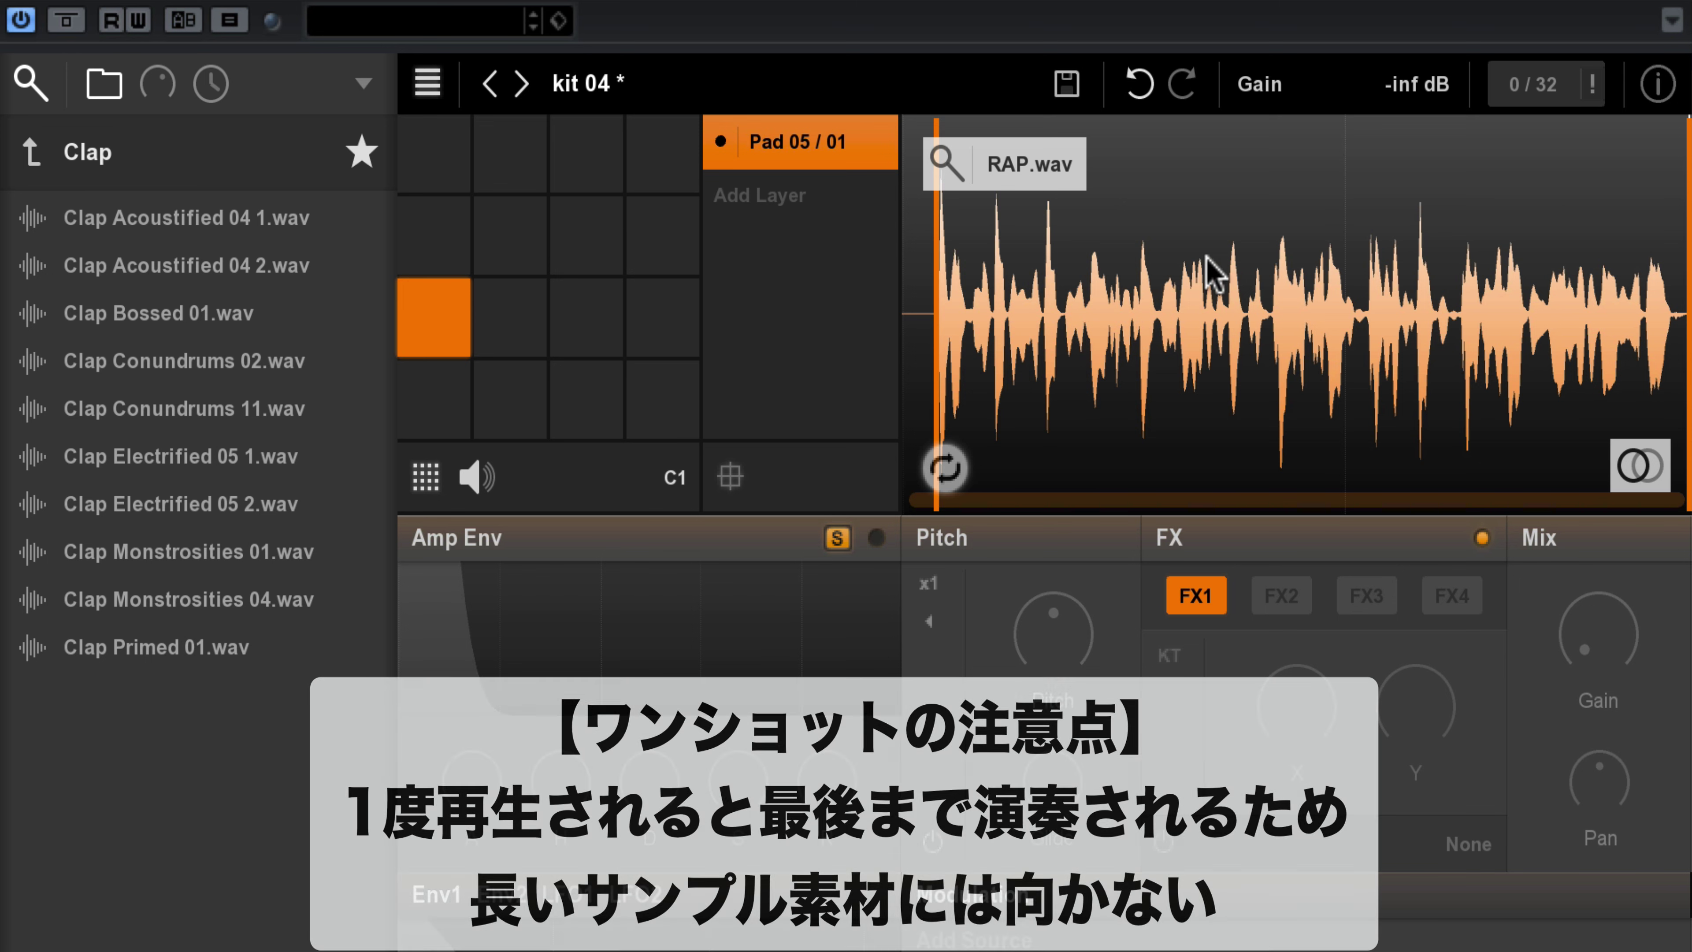
# Turn on the amp envelope for the rap sample on pad 05, shorten its release to 0.1 ms and audition the pad
pyautogui.click(884, 541)
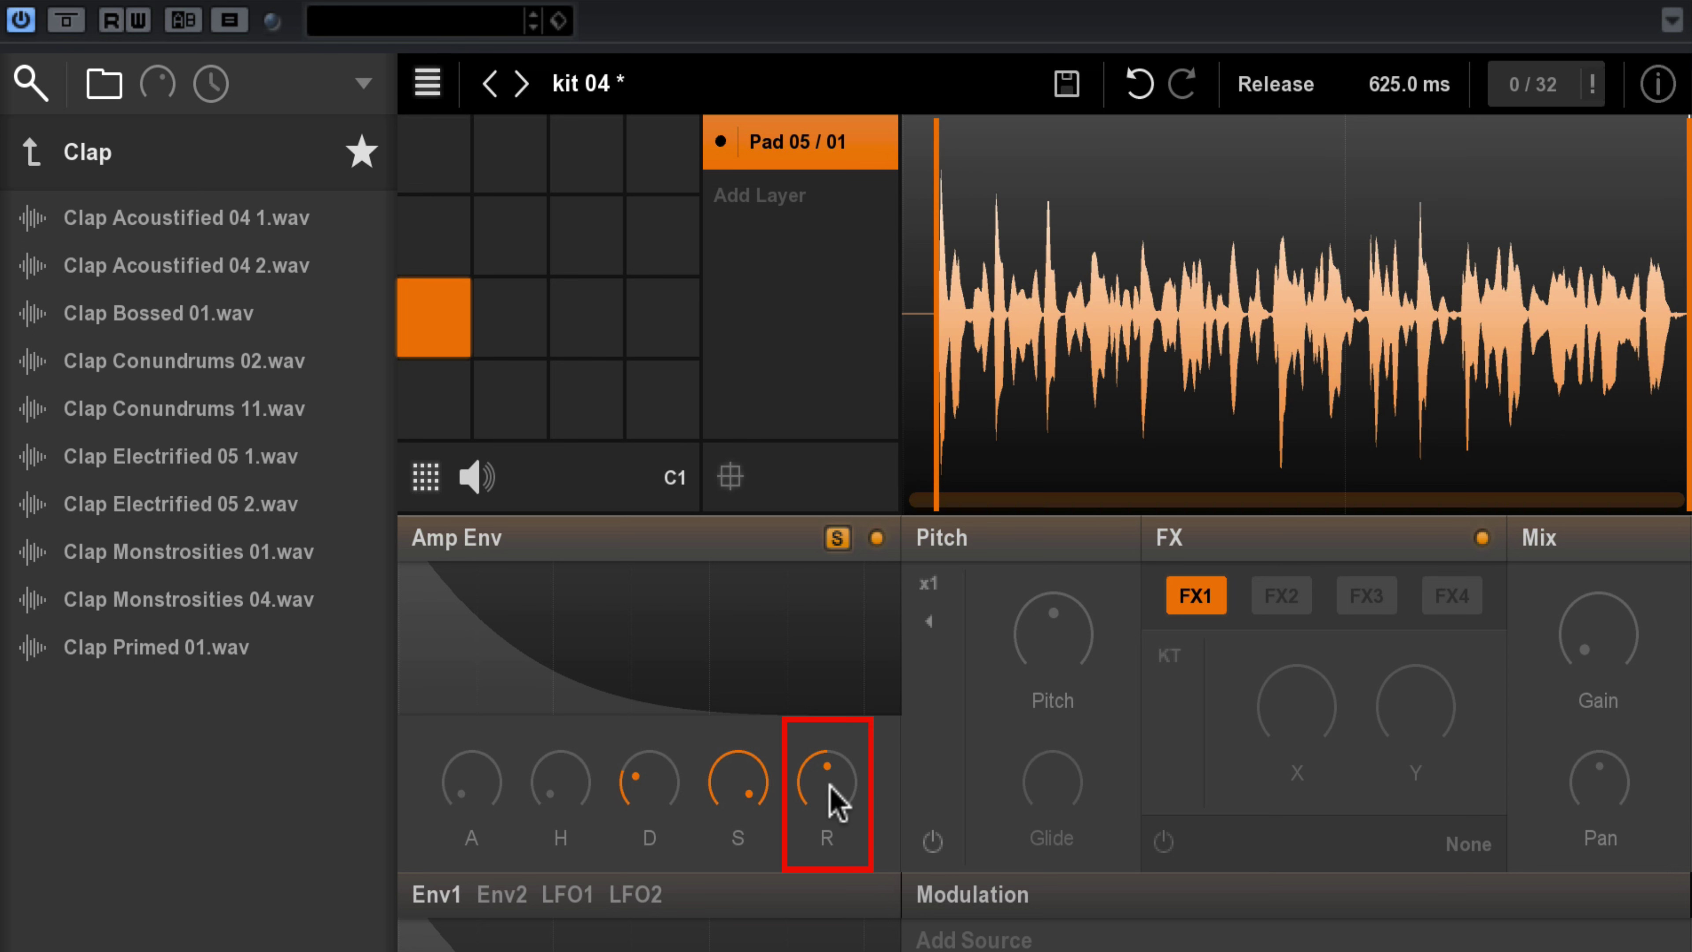
pyautogui.moveTo(831, 782); pyautogui.dragTo(833, 788)
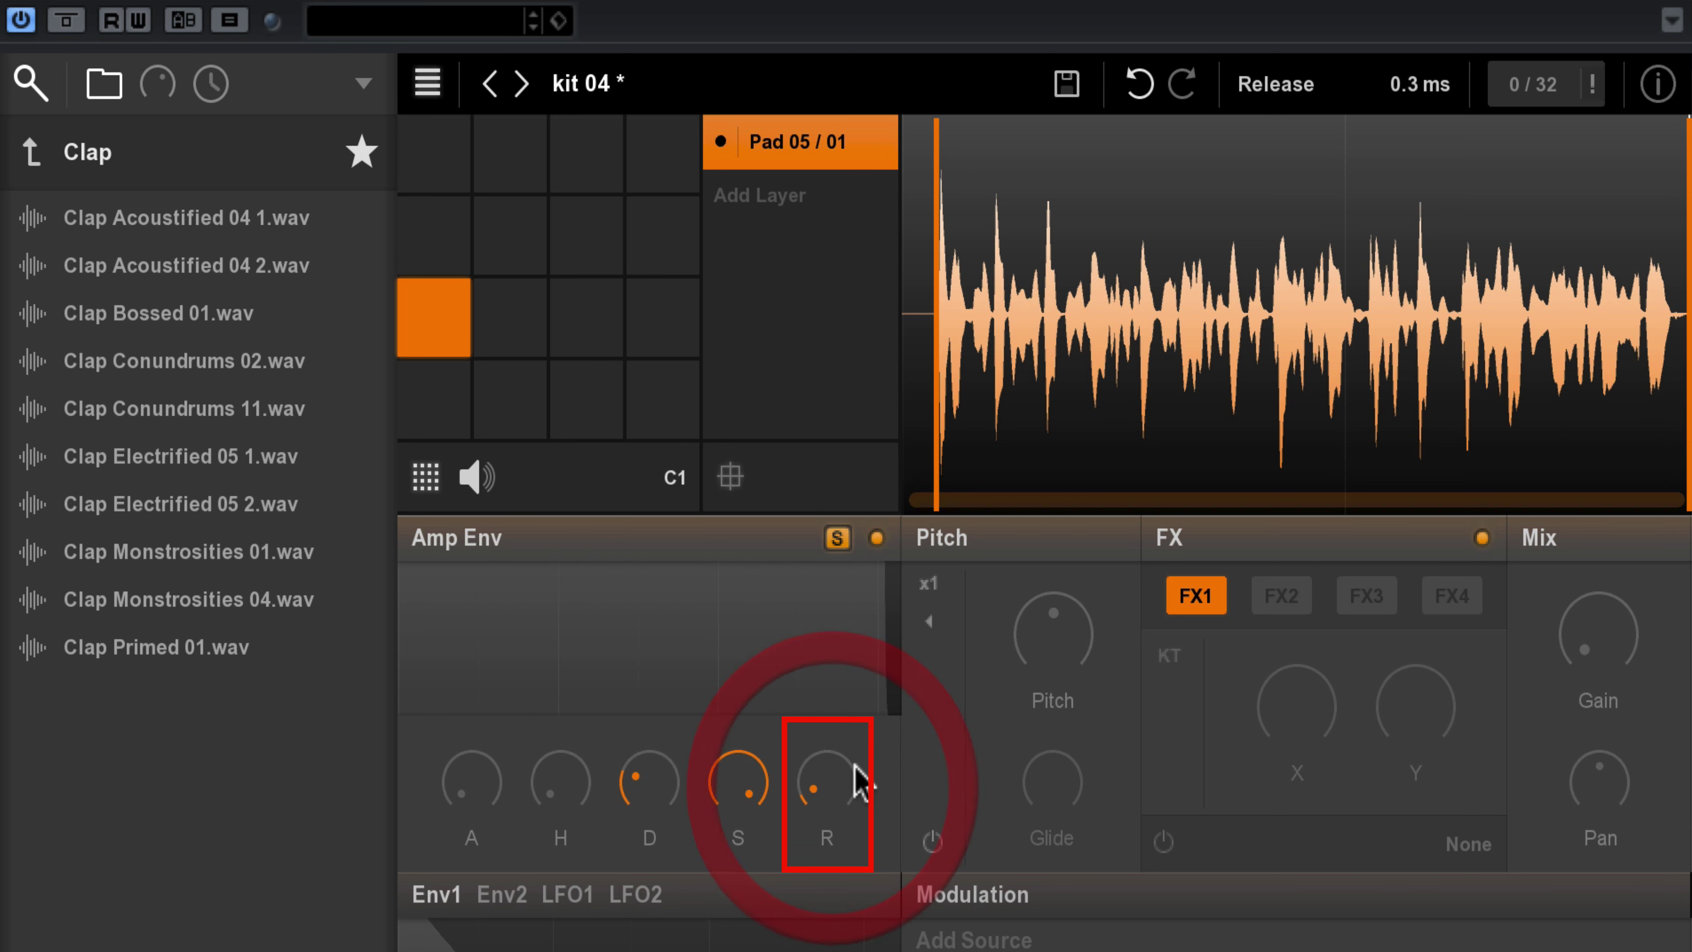
pyautogui.moveTo(828, 775); pyautogui.dragTo(828, 778)
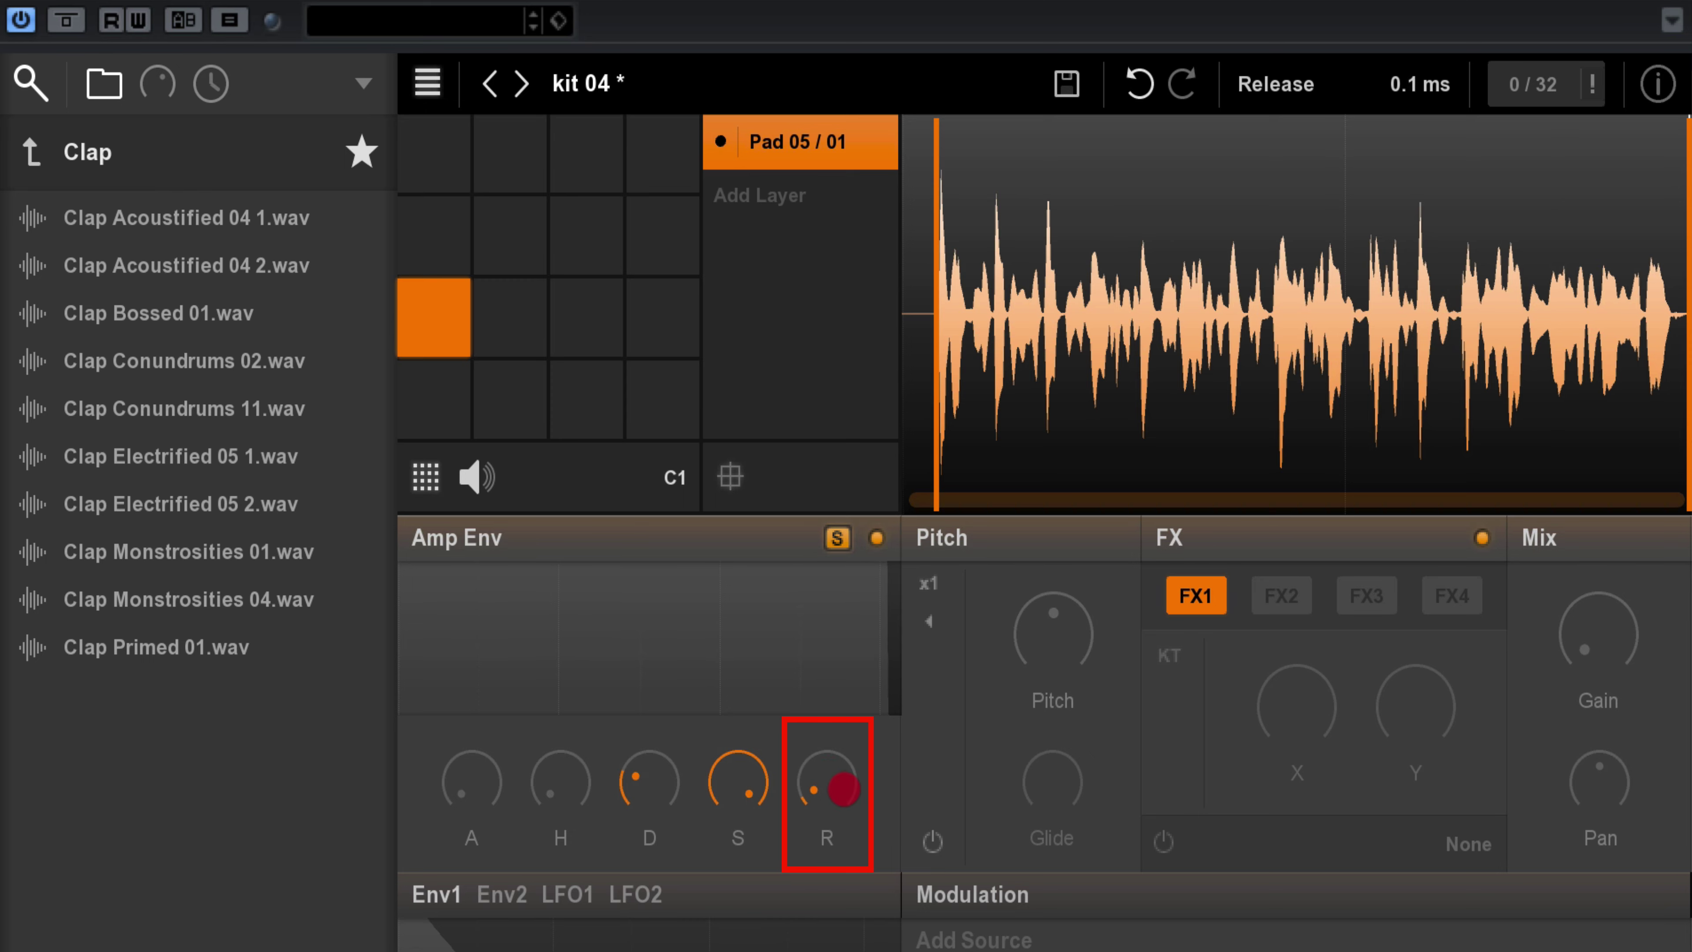
pyautogui.moveTo(843, 788); pyautogui.dragTo(842, 794)
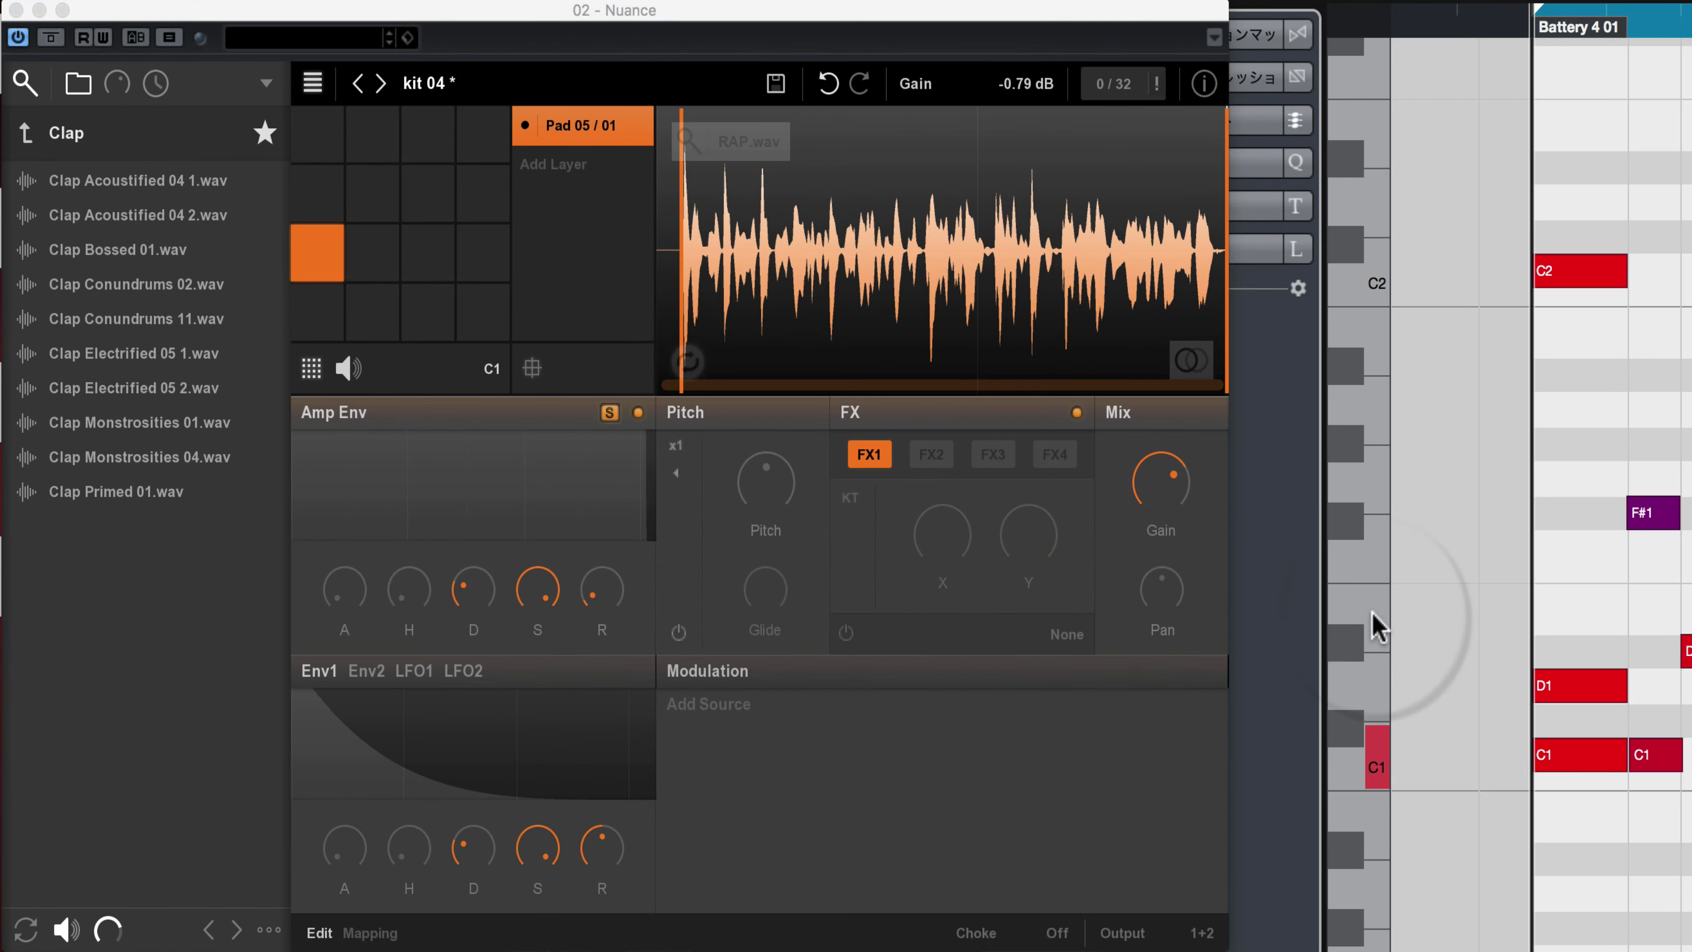
pyautogui.click(1375, 620)
pyautogui.click(1375, 616)
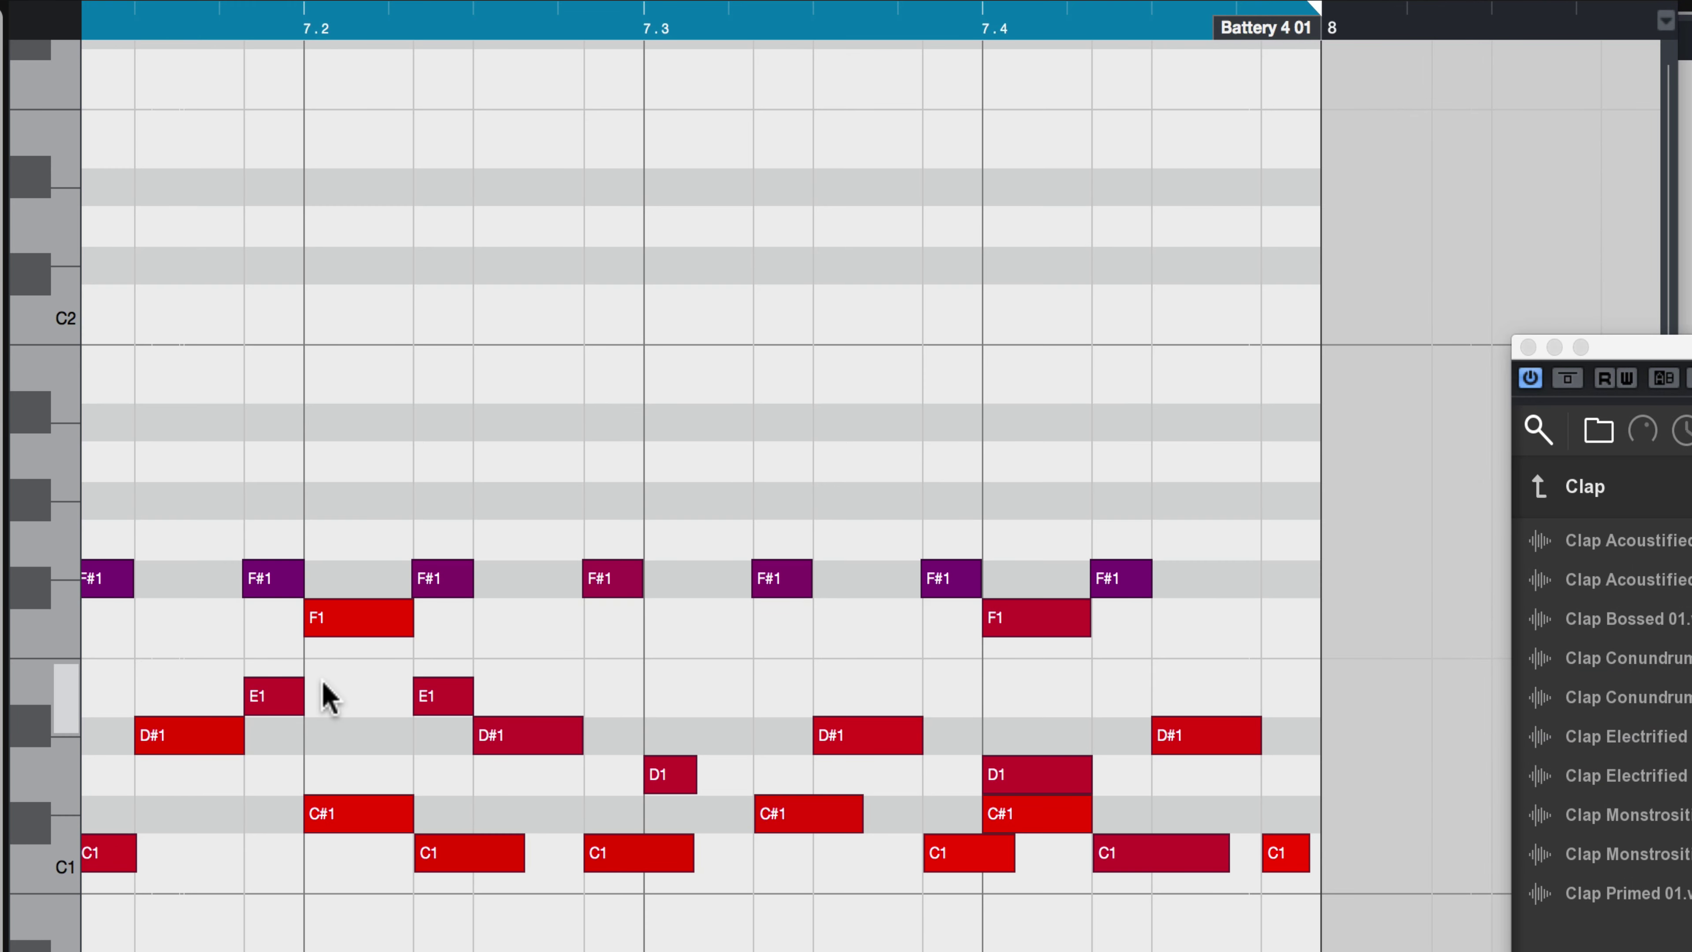
# Add short and long E1 notes for the rap pad across bar 7 of the pattern, lengthen the last one and play the pattern
pyautogui.click(271, 693)
pyautogui.click(425, 693)
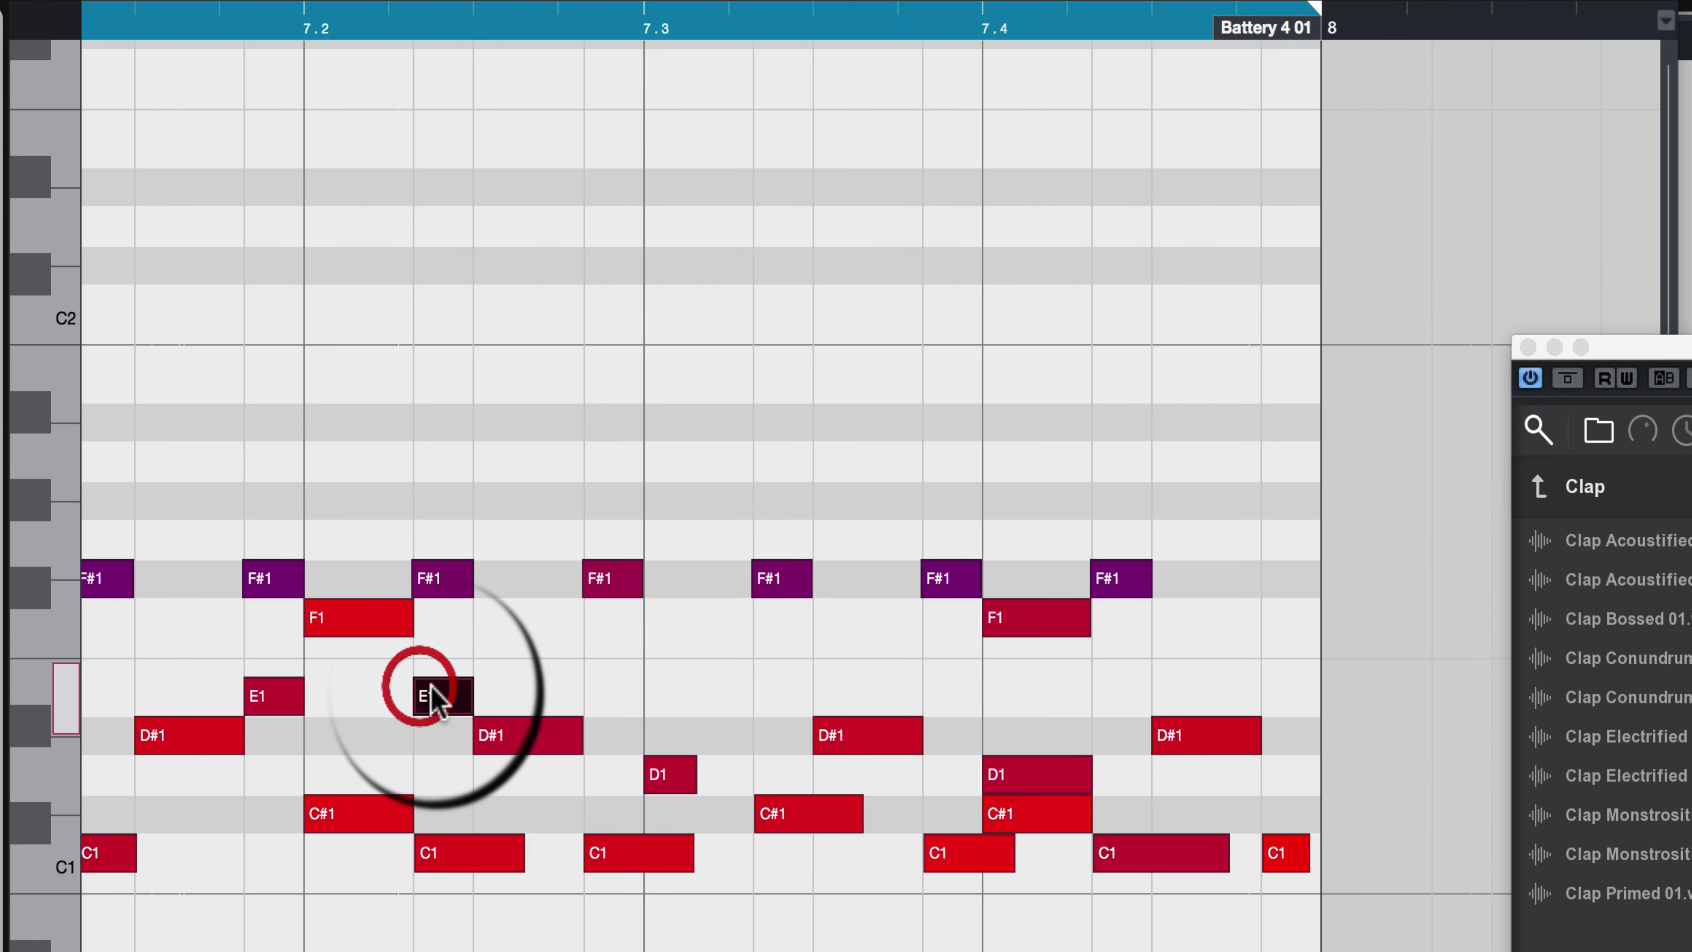
pyautogui.moveTo(720, 693); pyautogui.dragTo(942, 693)
pyautogui.click(1140, 694)
pyautogui.click(1253, 694)
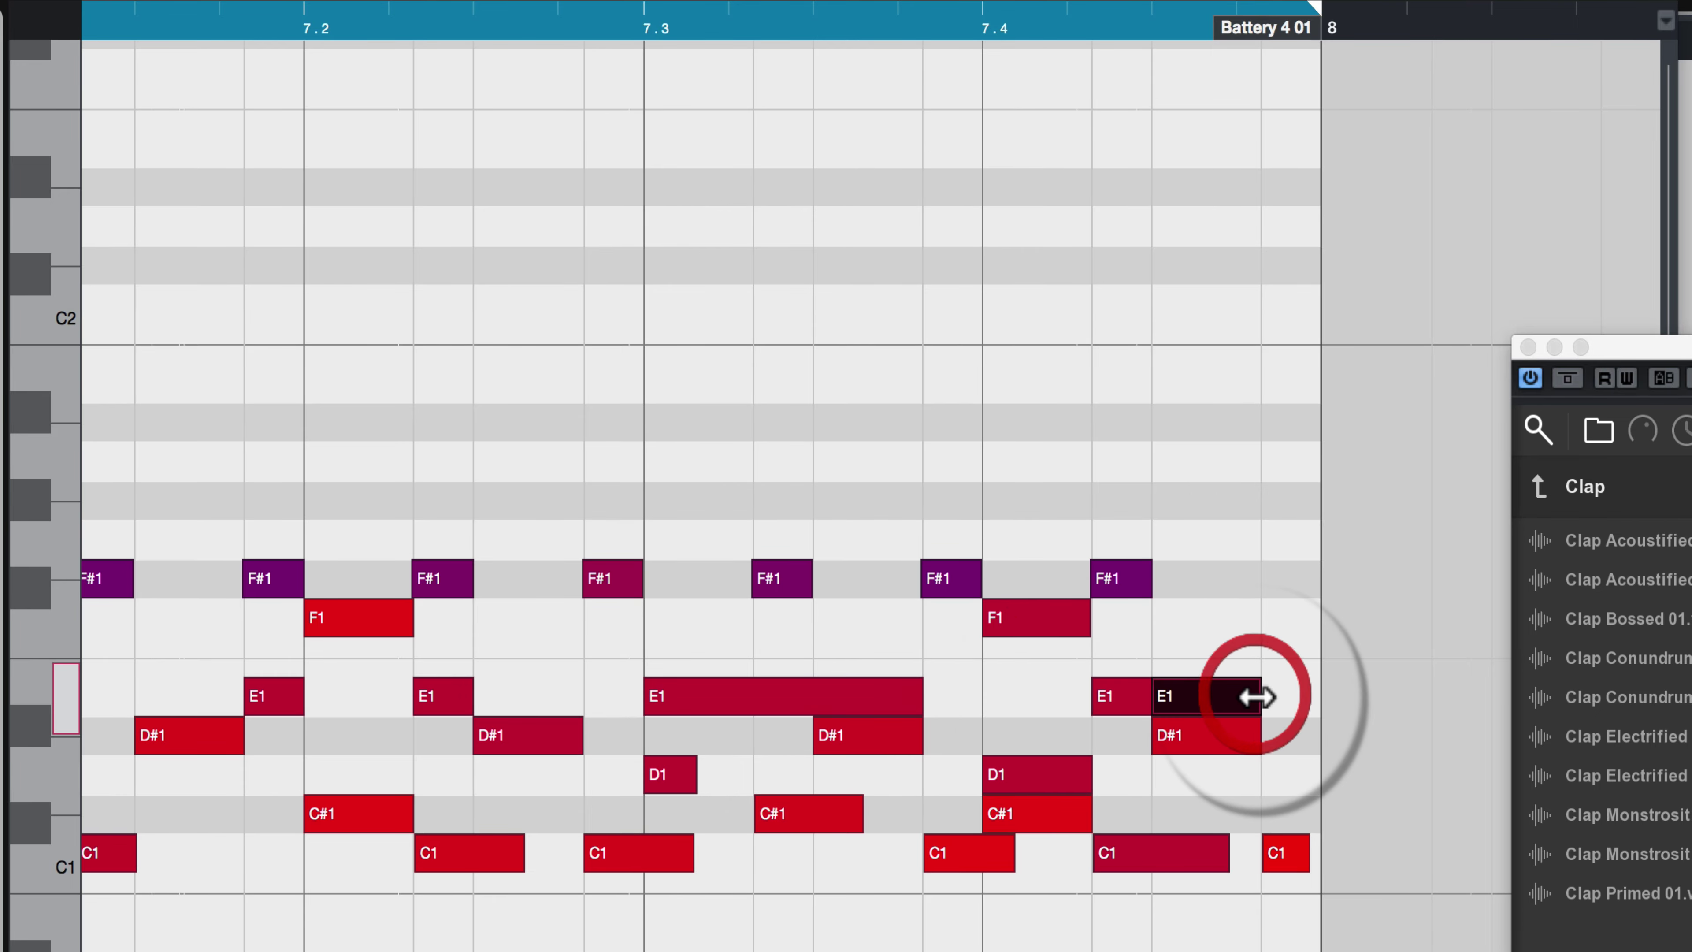
pyautogui.moveTo(1253, 694); pyautogui.dragTo(1304, 694)
pyautogui.moveTo(885, 508); pyautogui.dragTo(885, 509)
pyautogui.press('space')
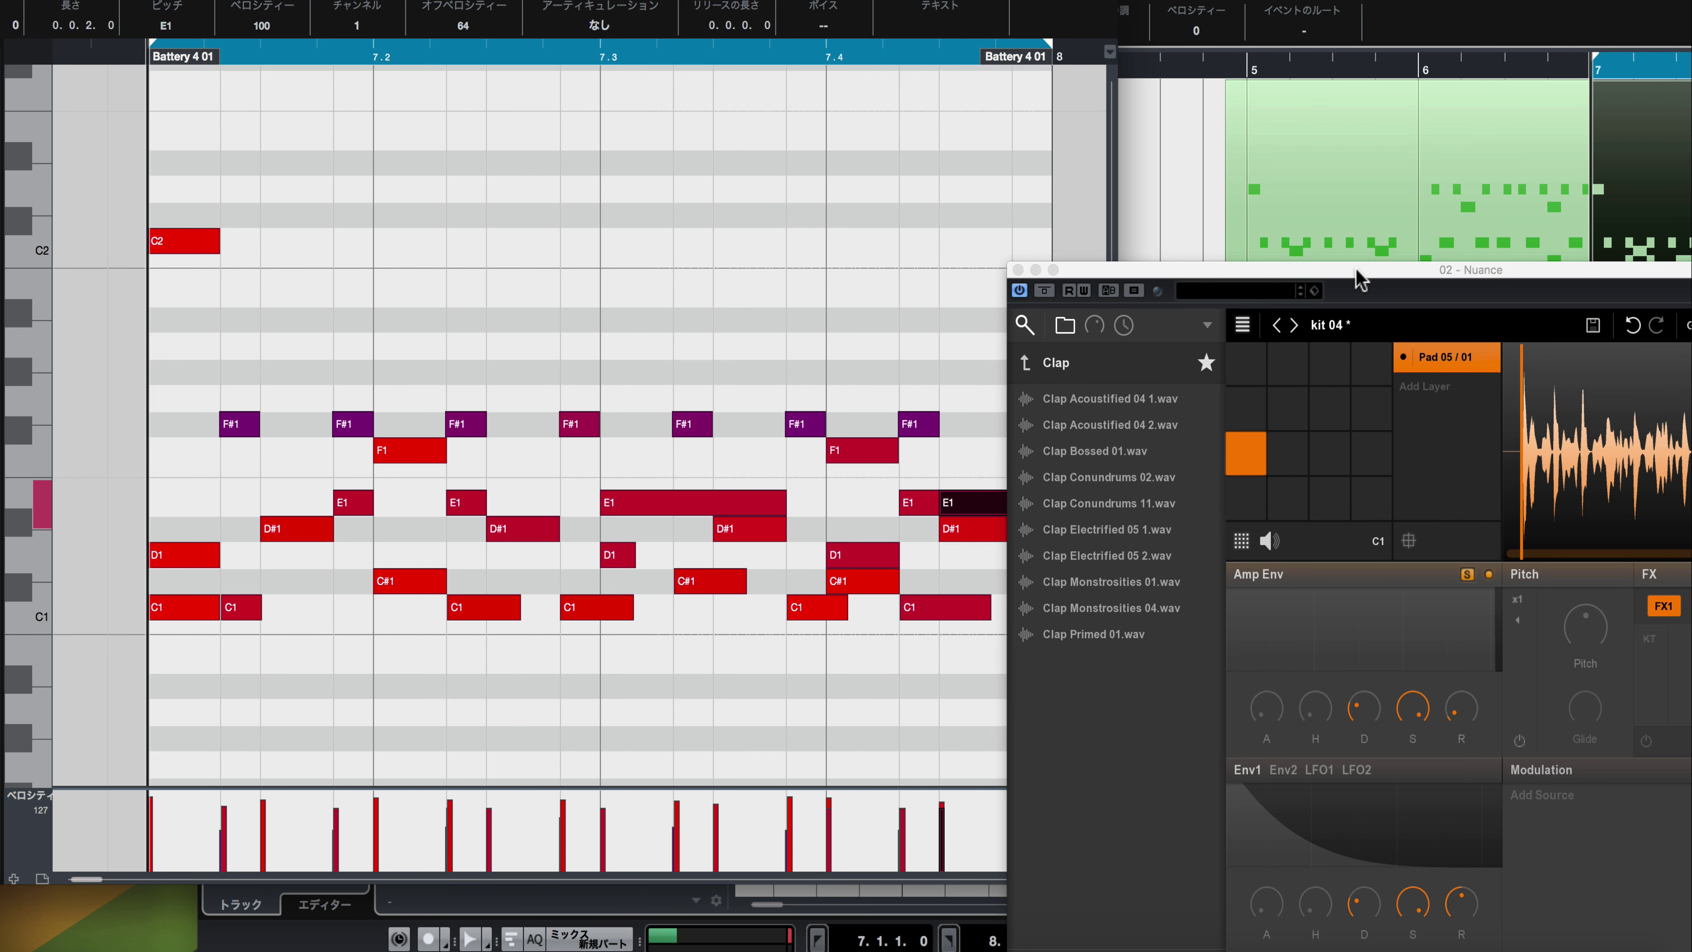
# Move the playback start of RAP.wav on pad 05 precisely to the onset of the vocal
pyautogui.moveTo(1375, 273); pyautogui.dragTo(980, 67)
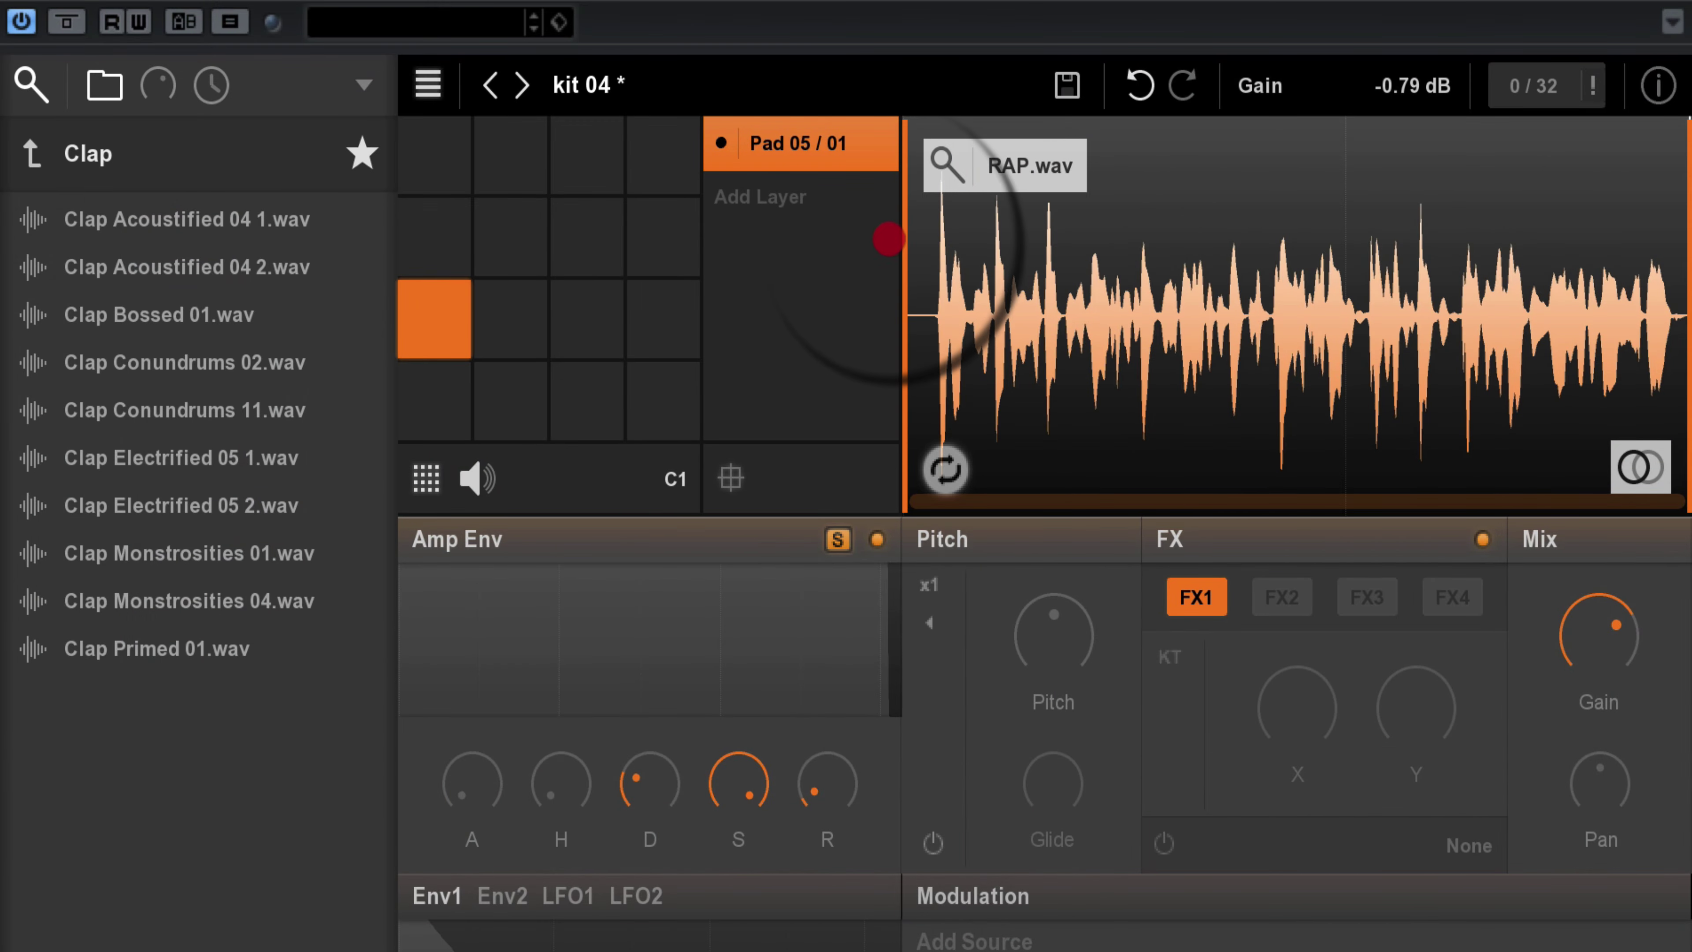
pyautogui.moveTo(910, 239); pyautogui.dragTo(942, 241)
pyautogui.scroll(5, 1001, 503)
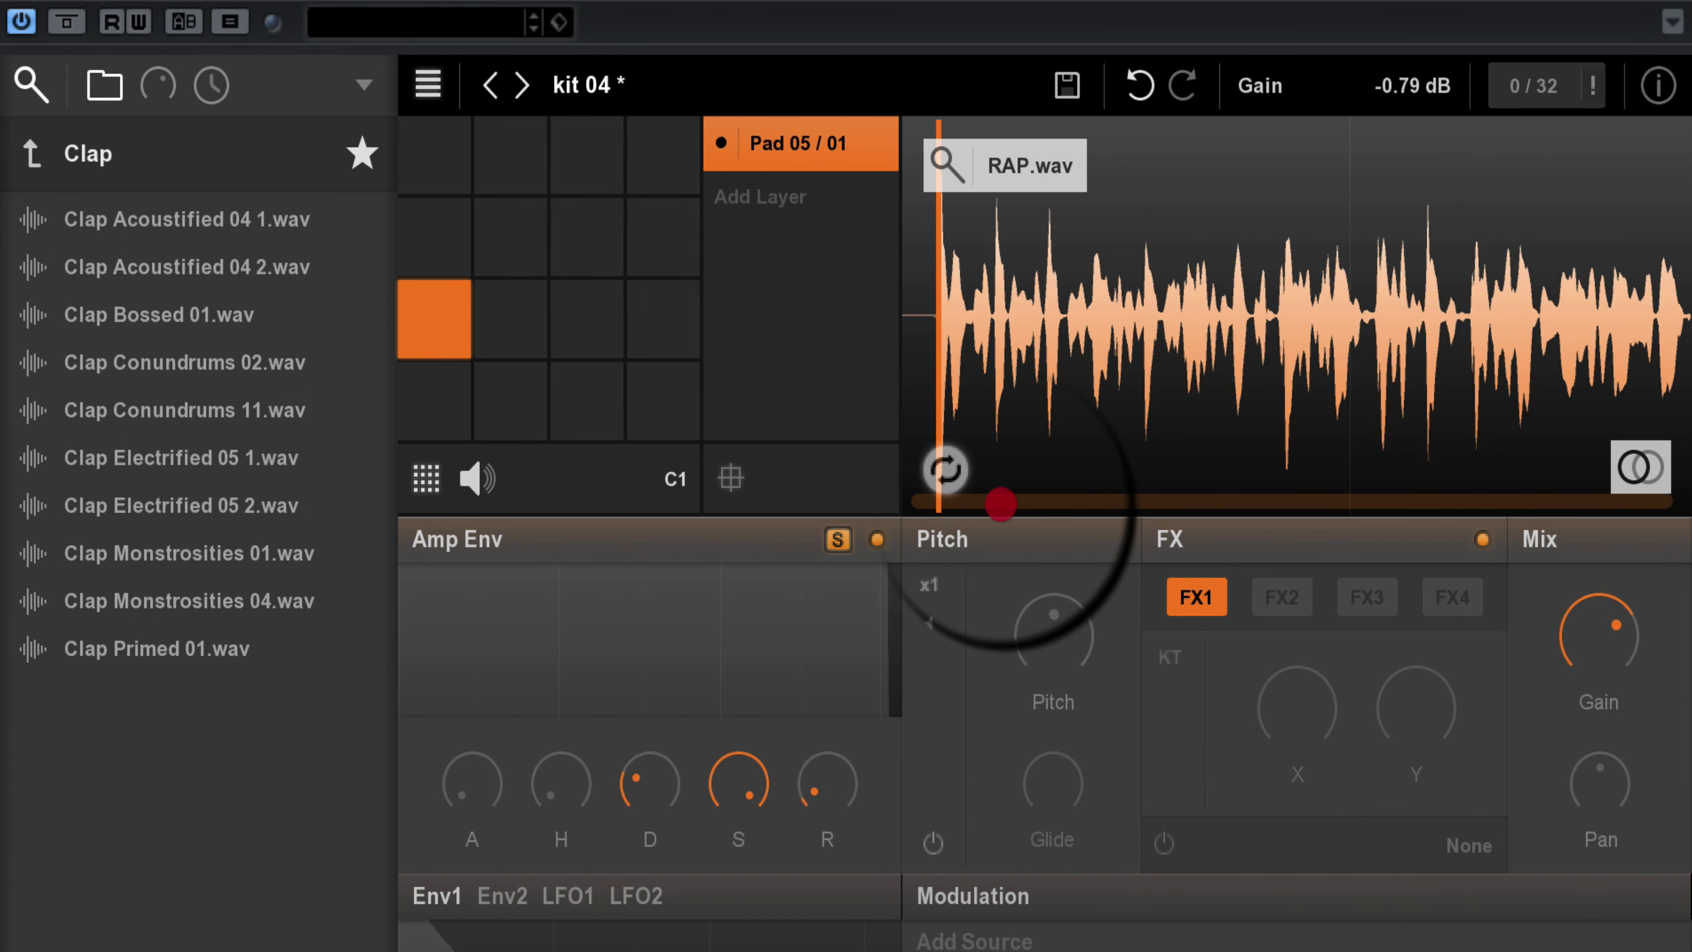
pyautogui.moveTo(1001, 503); pyautogui.dragTo(1061, 500)
pyautogui.moveTo(951, 268); pyautogui.dragTo(957, 281)
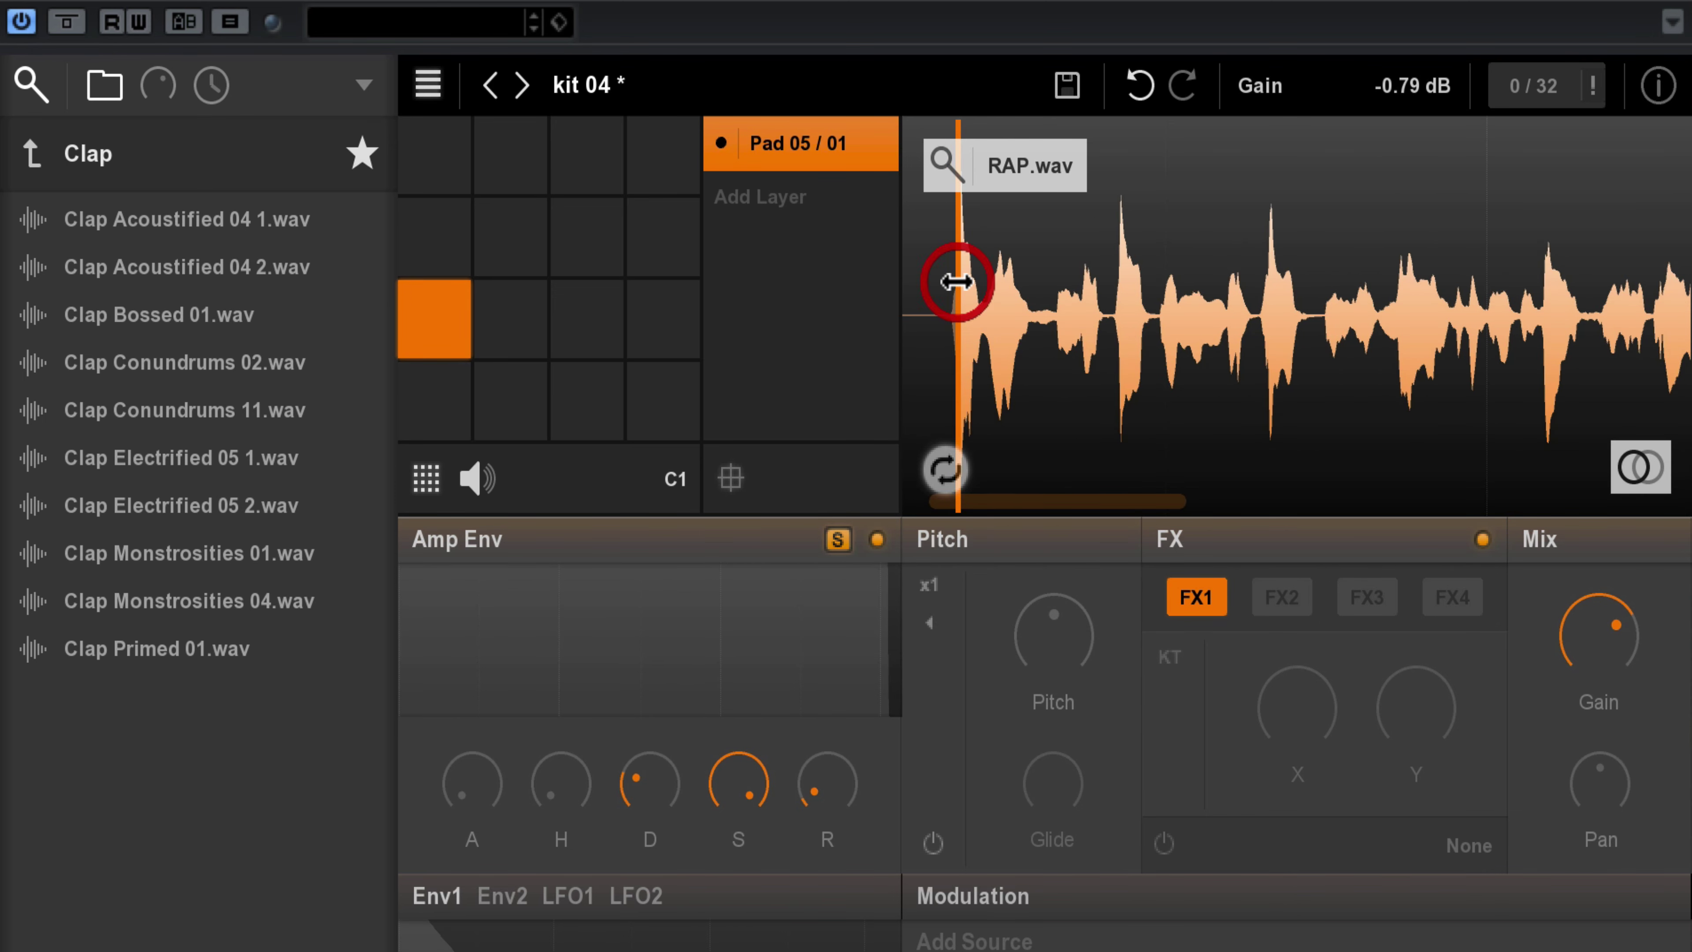